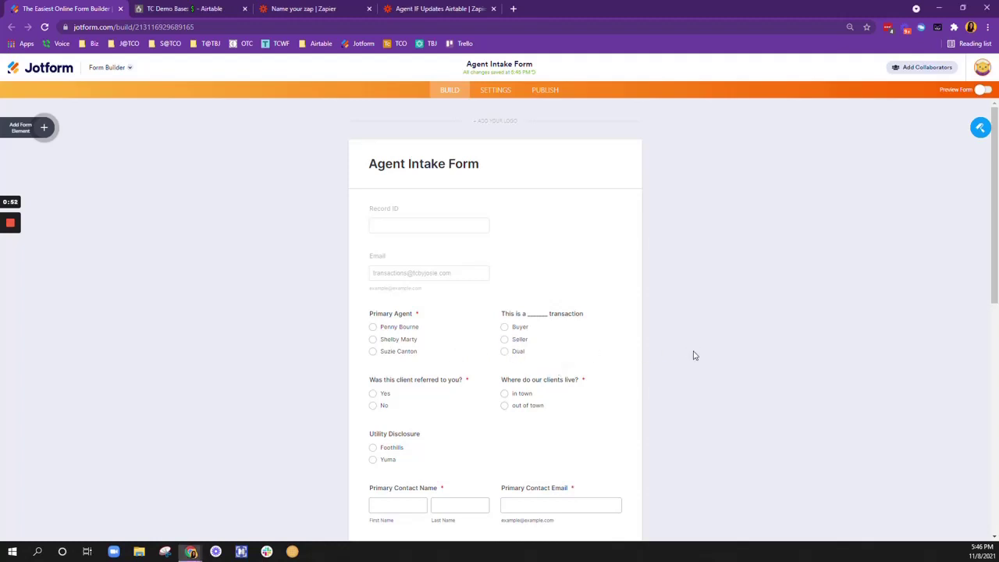
# Review the Agent Intake Form's questions, from the hidden fields through the contact and inspection sections
pyautogui.scroll(-5, 647, 362)
pyautogui.scroll(3, 645, 362)
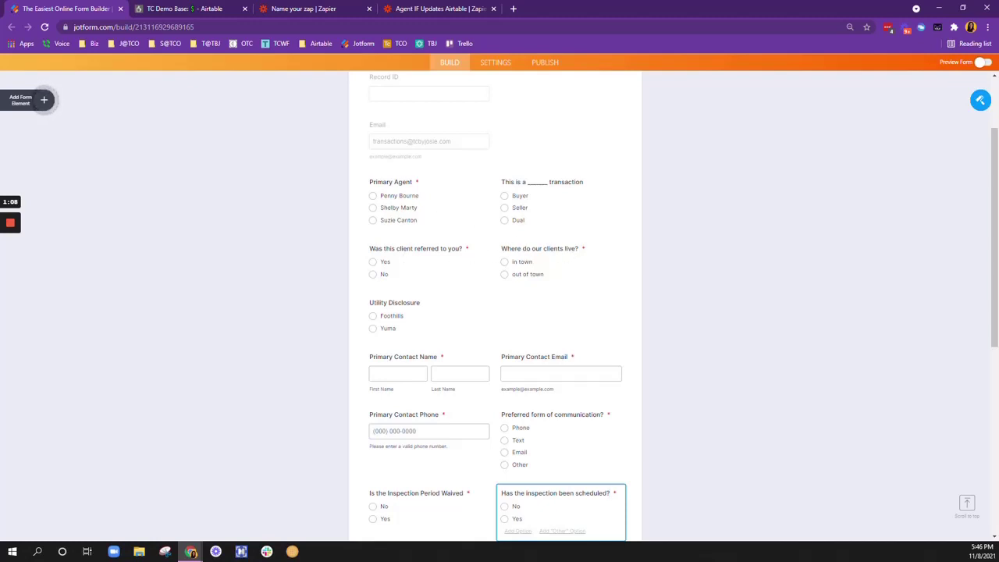
pyautogui.scroll(-2, 448, 354)
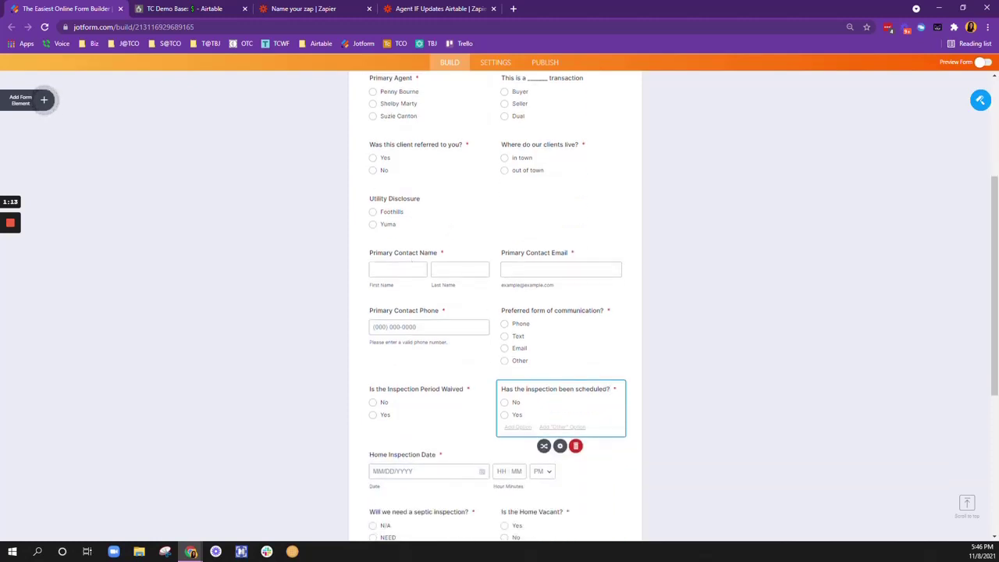
pyautogui.moveTo(394, 253); pyautogui.dragTo(438, 253)
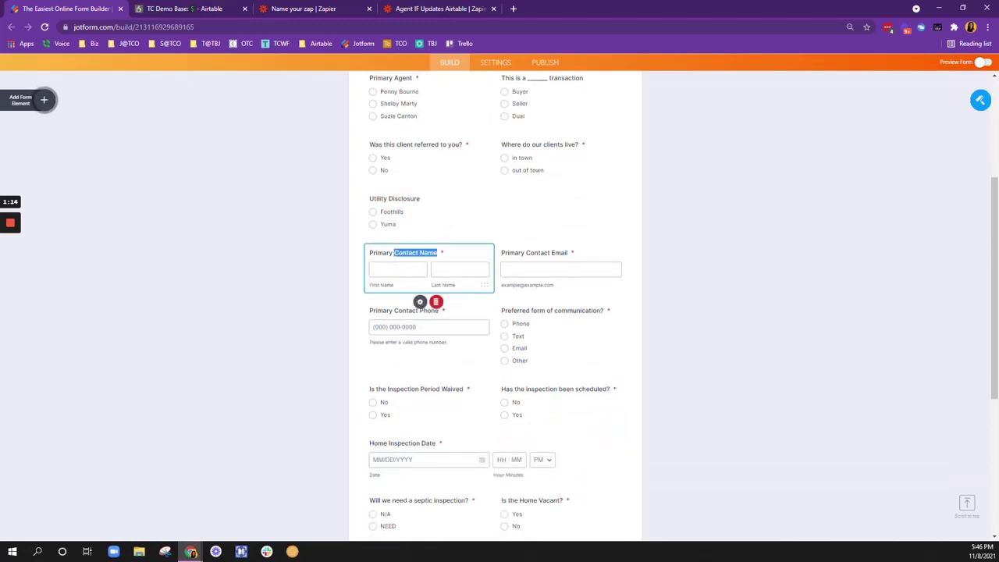
pyautogui.click(690, 290)
pyautogui.scroll(-2, 518, 322)
pyautogui.scroll(-1, 516, 324)
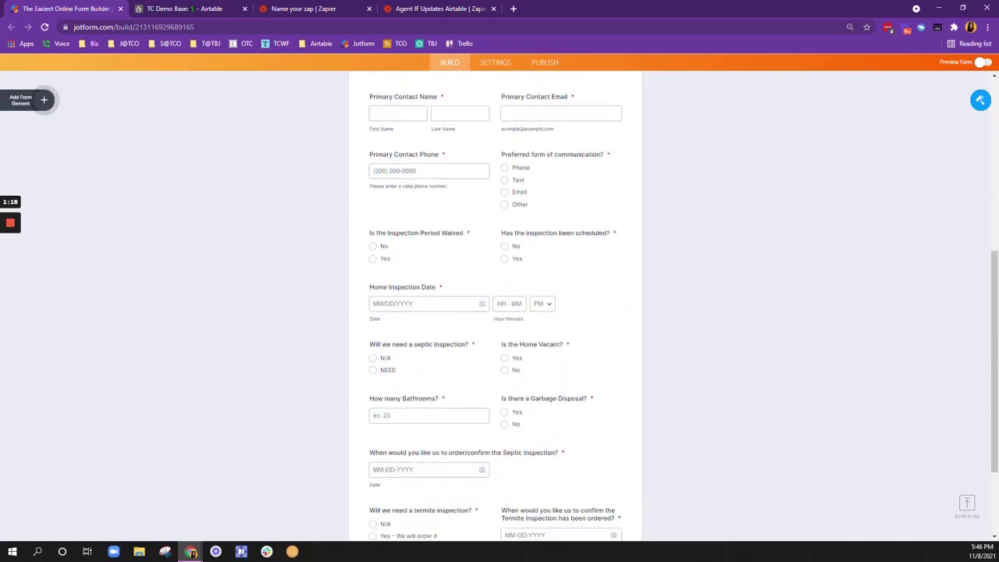
pyautogui.scroll(3, 522, 321)
pyautogui.scroll(5, 524, 295)
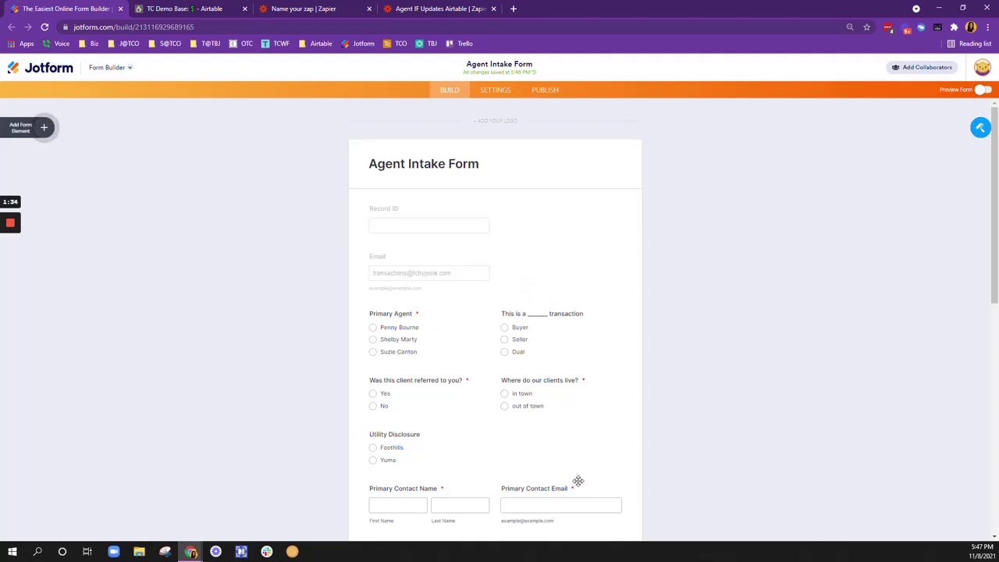
# Examine the hidden Record ID field at the start of the Agent Intake Form
pyautogui.click(388, 208)
pyautogui.tripleClick(388, 208)
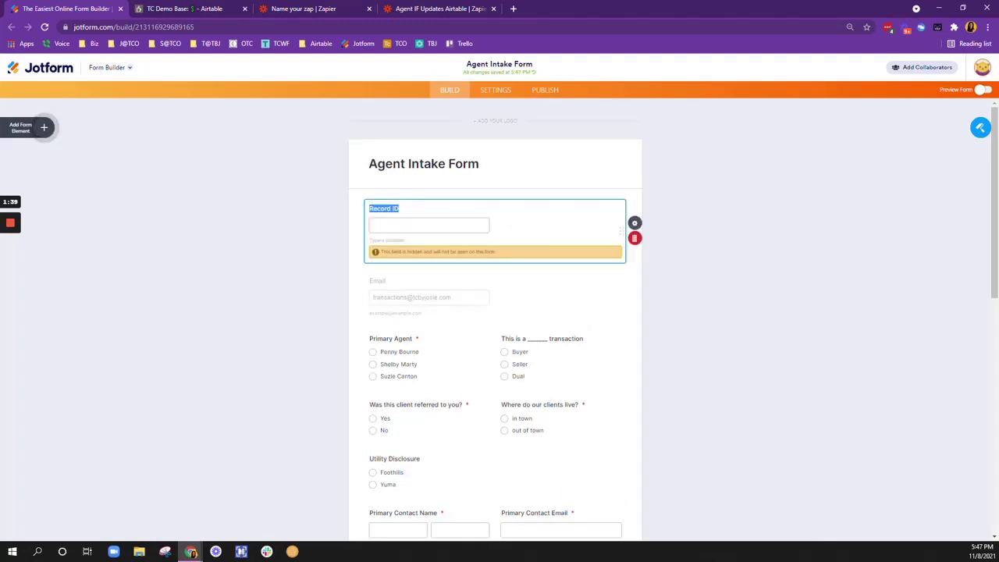
pyautogui.click(441, 212)
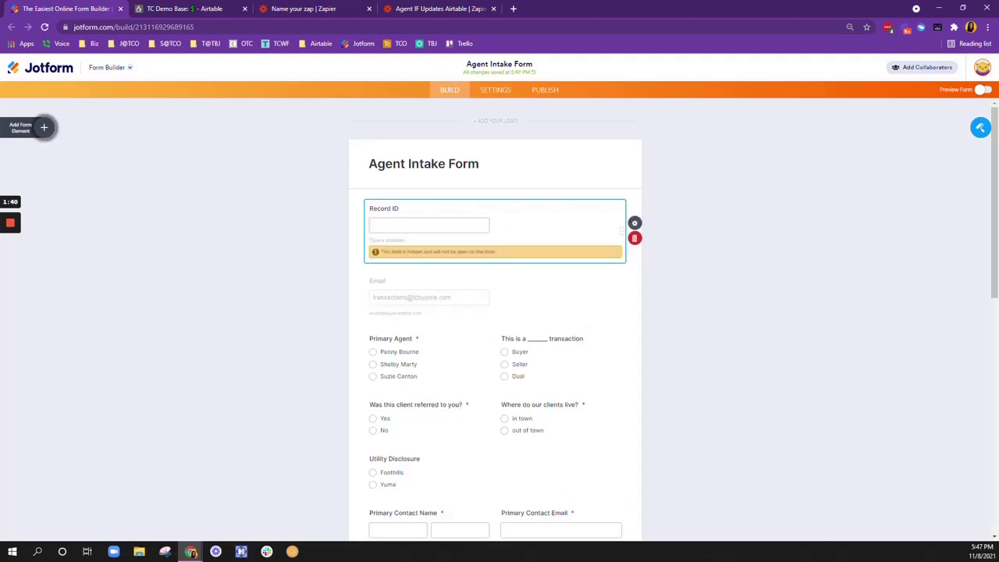
pyautogui.click(542, 169)
pyautogui.click(458, 228)
# Switch to the TC Demo Base in Airtable and review the Record ID field's formula, saving the field as is
pyautogui.click(169, 11)
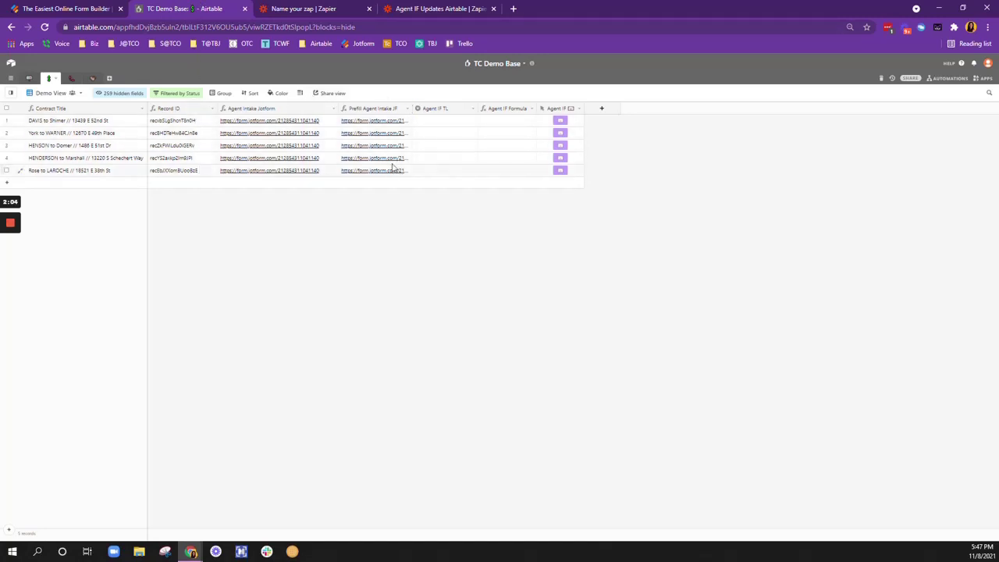
pyautogui.doubleClick(178, 111)
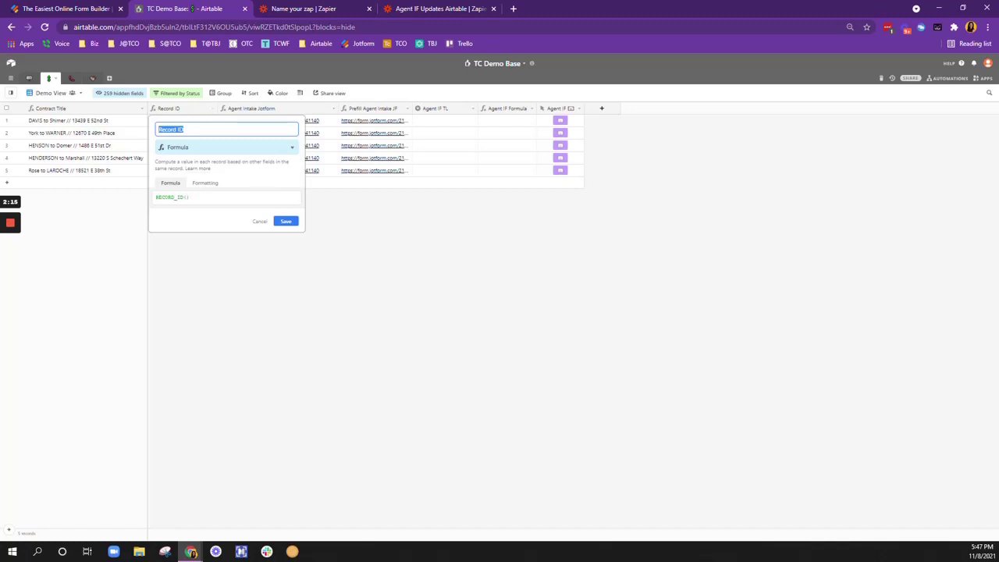
pyautogui.click(284, 223)
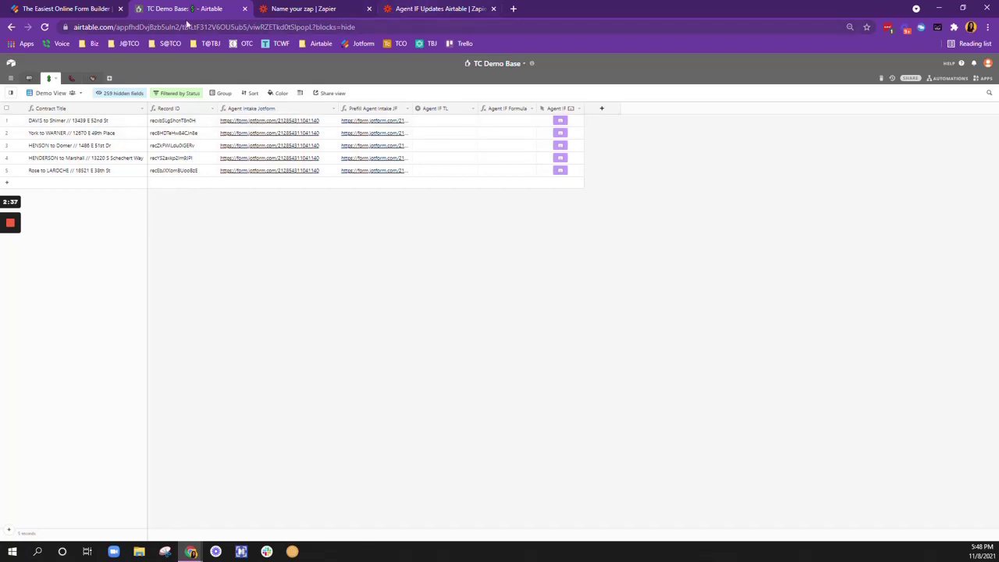
# View the form's direct share link in Jotform, and review the Agent Intake Jotform field's formula in Airtable, saving it as is
pyautogui.click(74, 11)
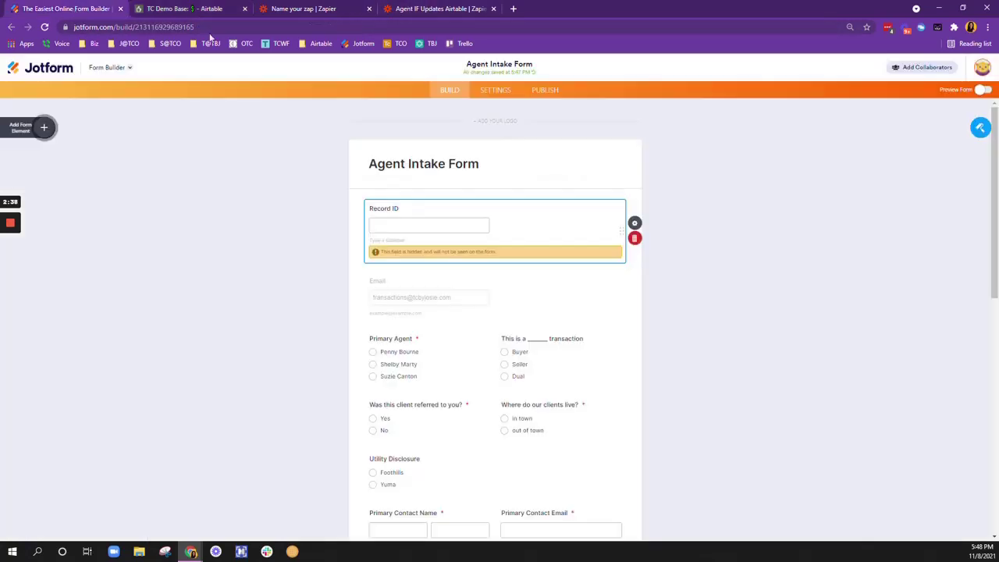
pyautogui.click(550, 93)
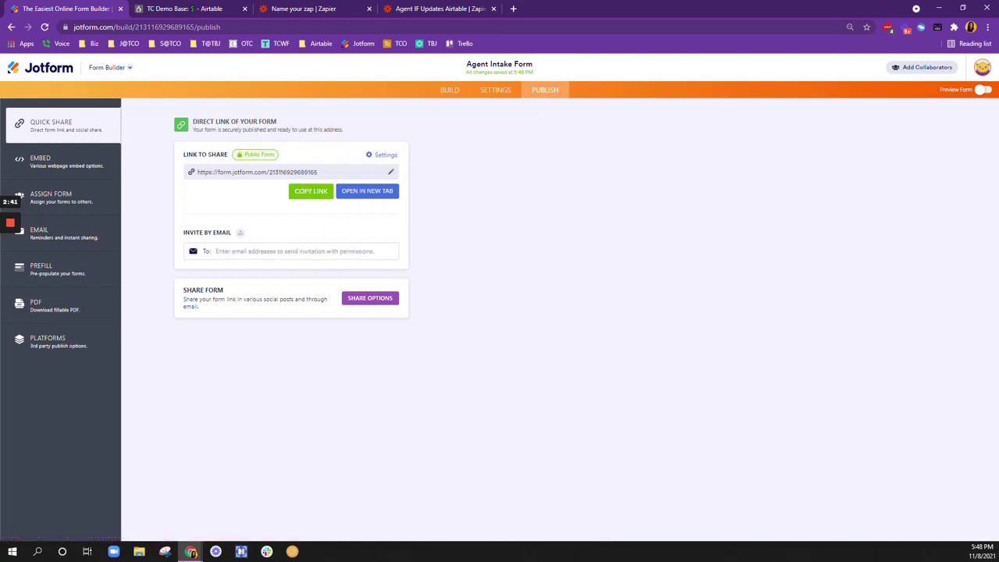
pyautogui.click(200, 9)
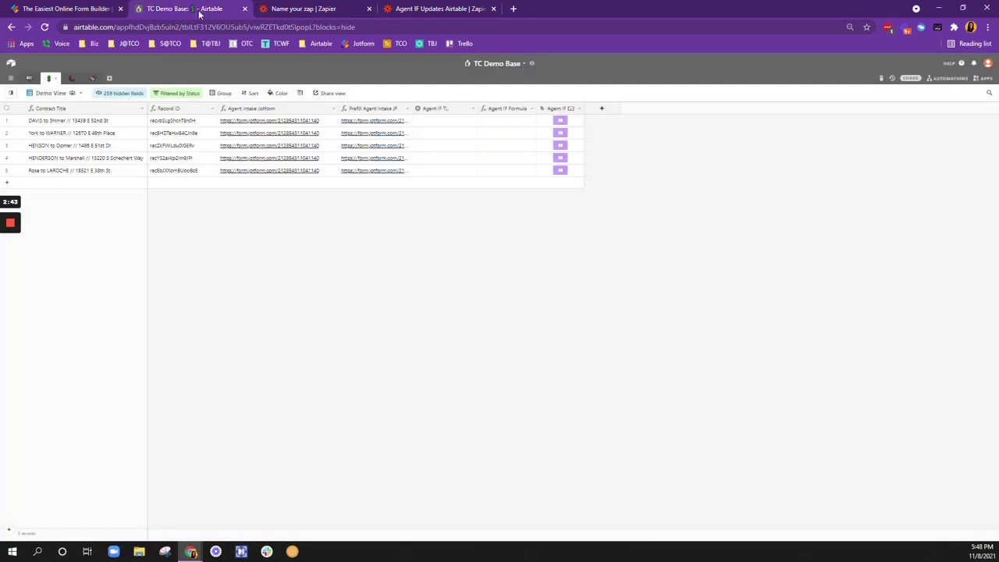
pyautogui.click(272, 110)
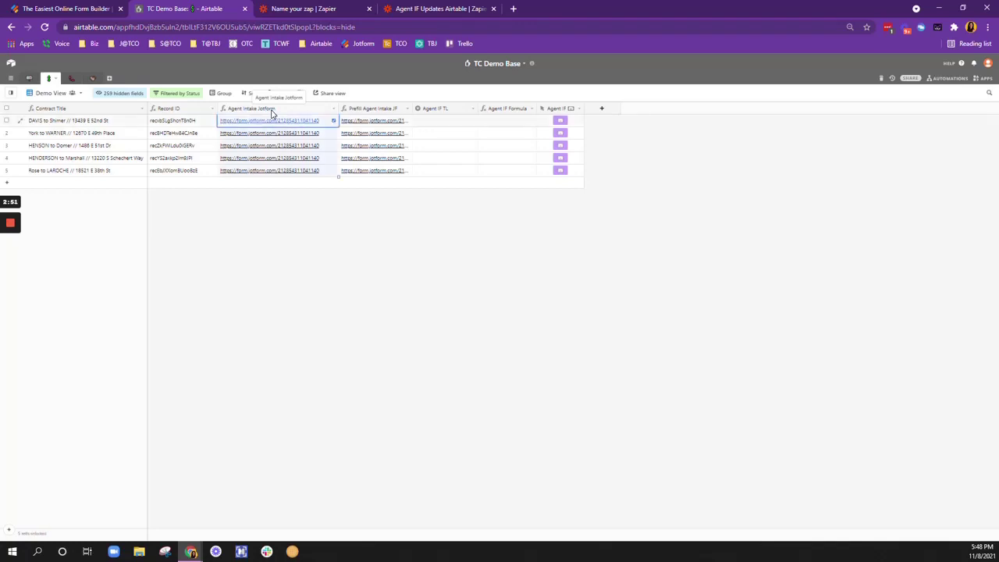
pyautogui.doubleClick(271, 111)
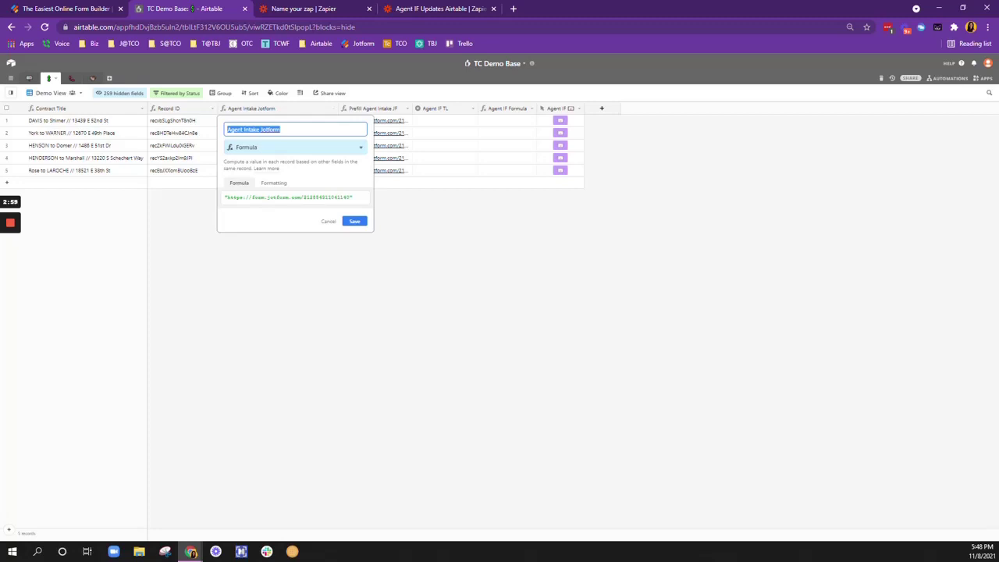
pyautogui.click(354, 222)
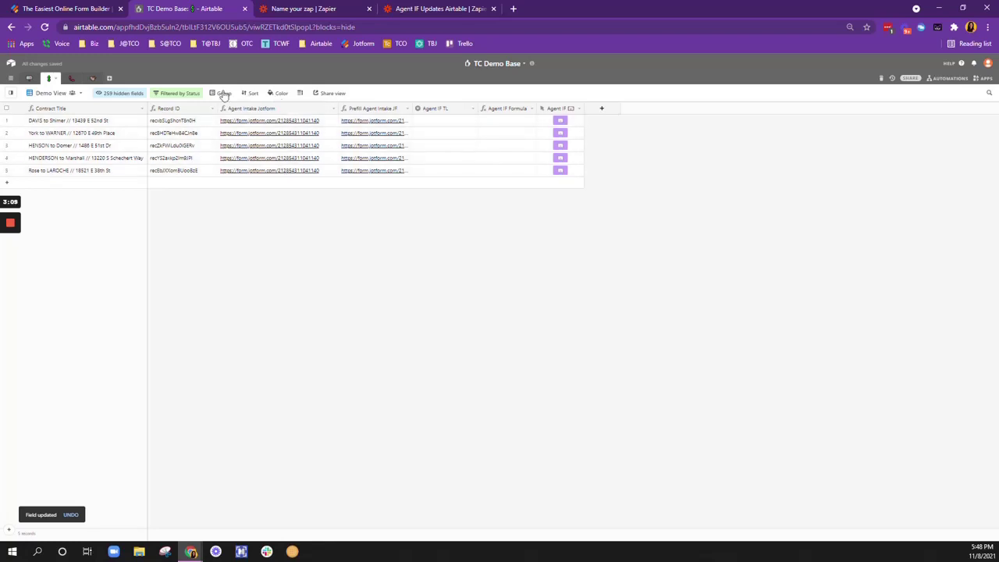
# Select recordId in Airtable's Prefill Agent Intake JF formula, and copy the Record ID field's unique name from its field details in Jotform
pyautogui.doubleClick(377, 113)
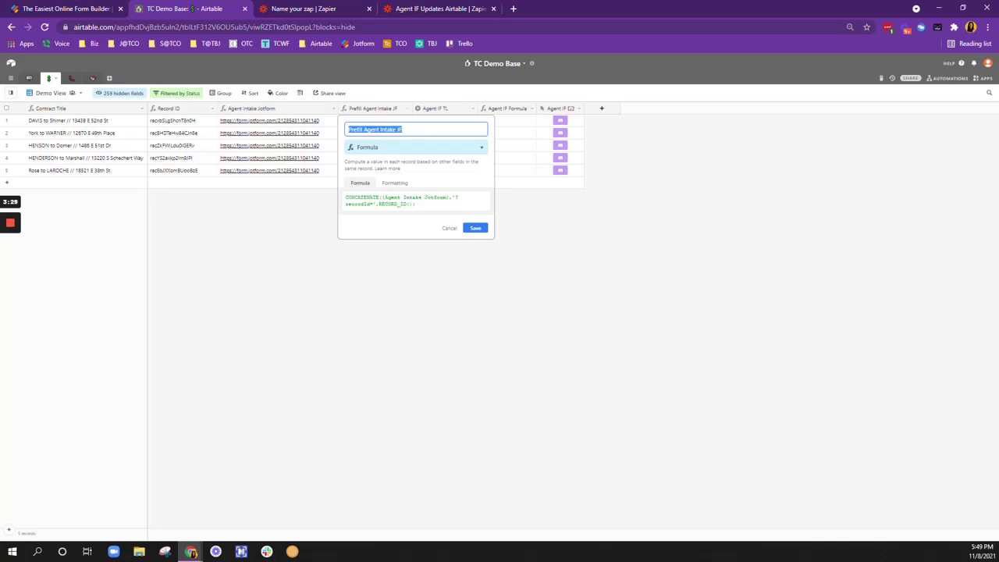
pyautogui.moveTo(370, 204); pyautogui.dragTo(345, 204)
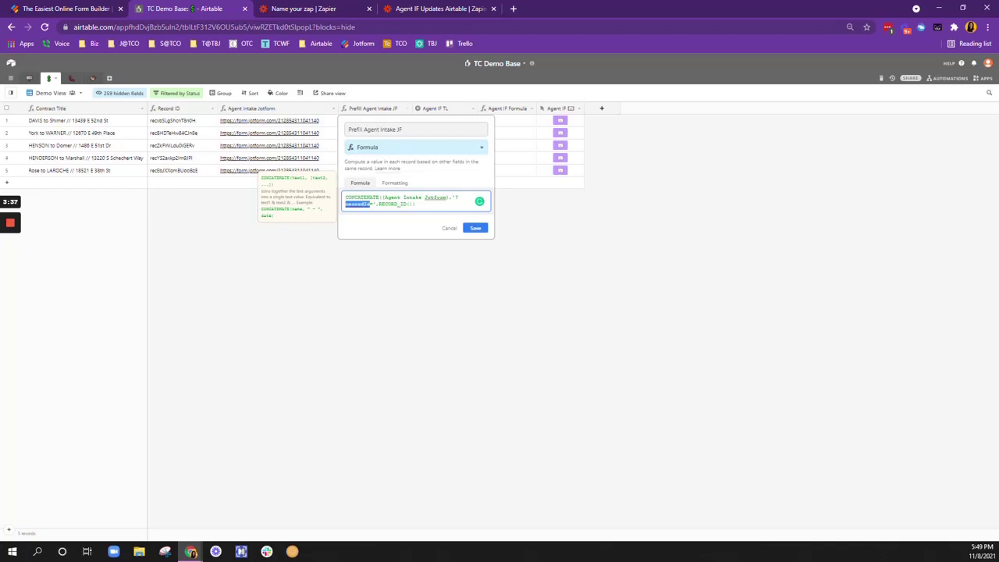
pyautogui.click(70, 10)
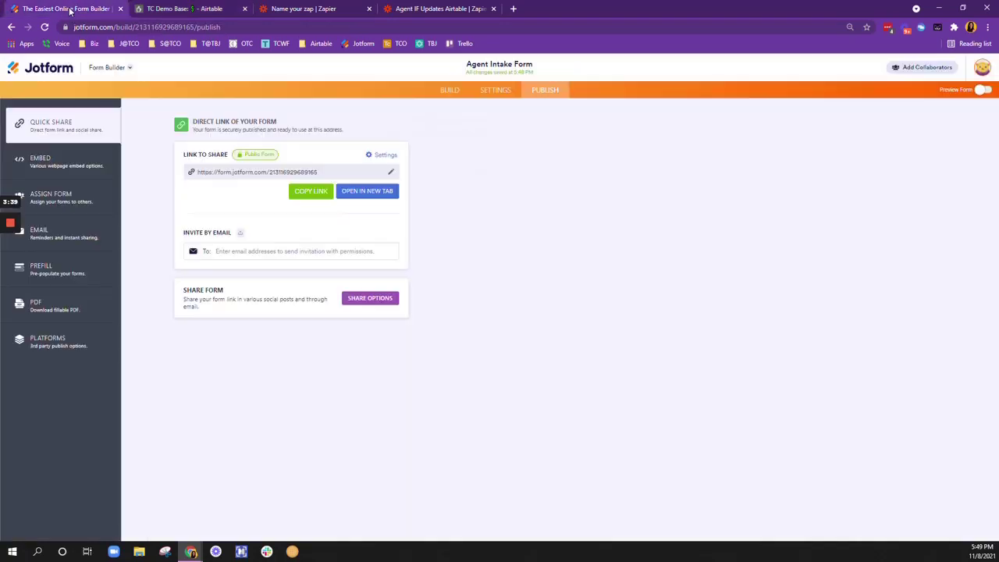
pyautogui.click(449, 89)
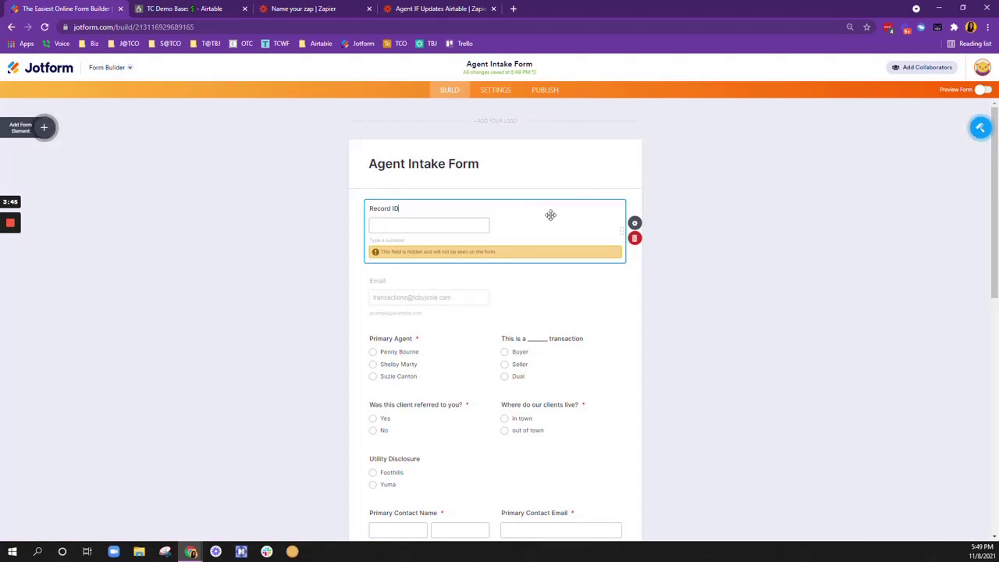
pyautogui.click(634, 224)
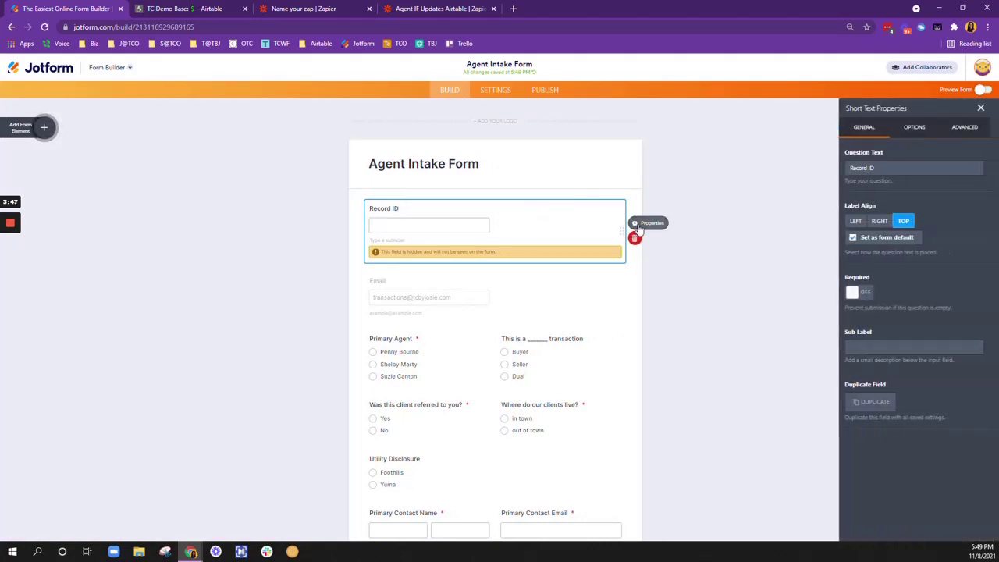
pyautogui.click(966, 127)
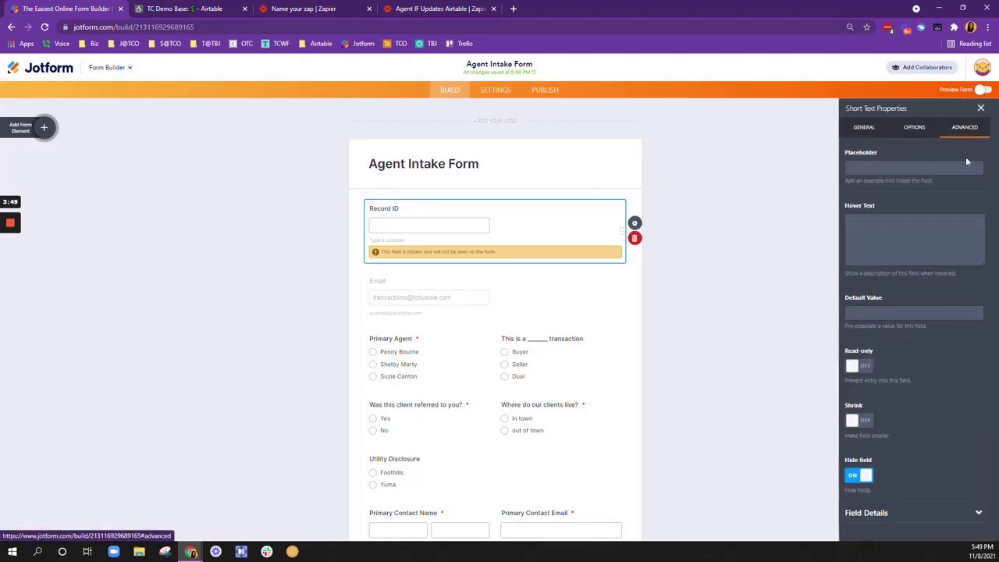
pyautogui.click(866, 513)
pyautogui.doubleClick(871, 437)
pyautogui.hotkey('ctrl', 'c')
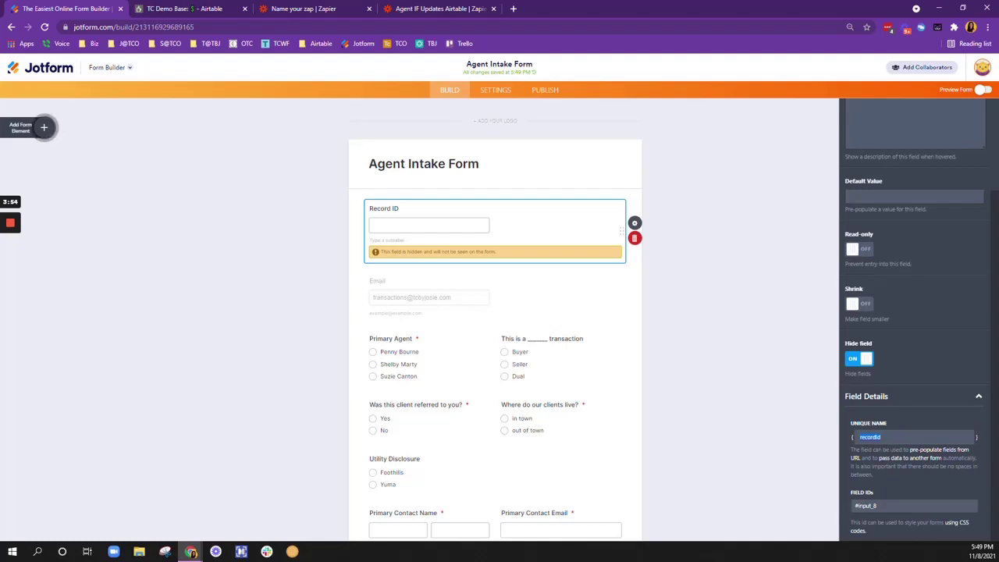
# Replace the selected recordId in Airtable's Prefill Agent Intake JF formula with the copied unique name, save the field and widen its column
pyautogui.click(209, 9)
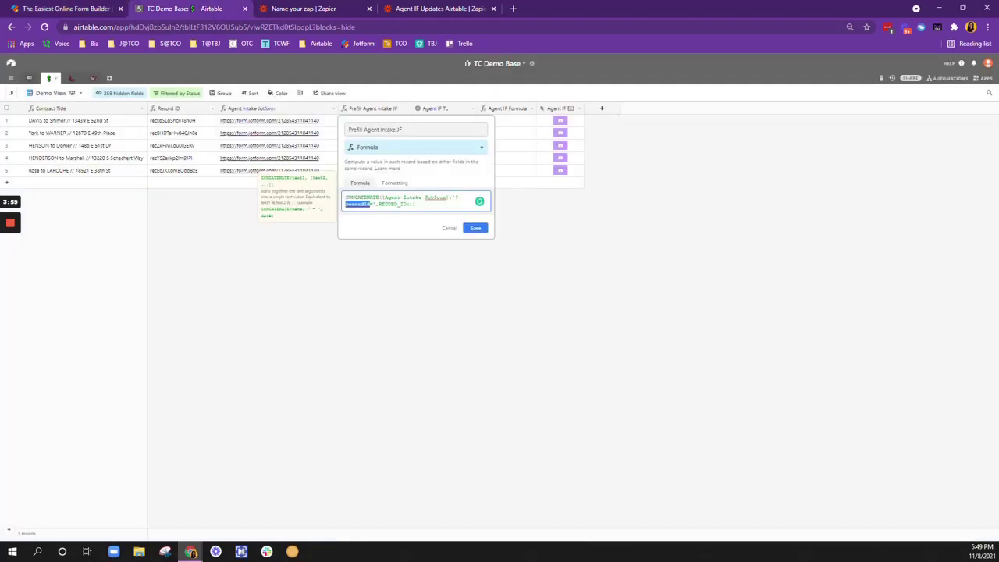
pyautogui.hotkey('ctrl', 'v')
pyautogui.write(')')
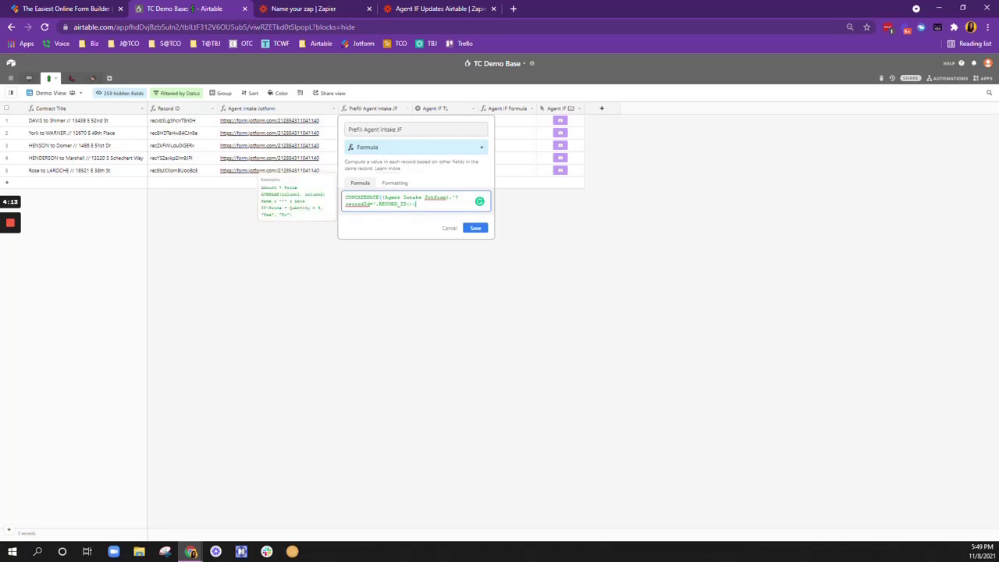
pyautogui.click(477, 229)
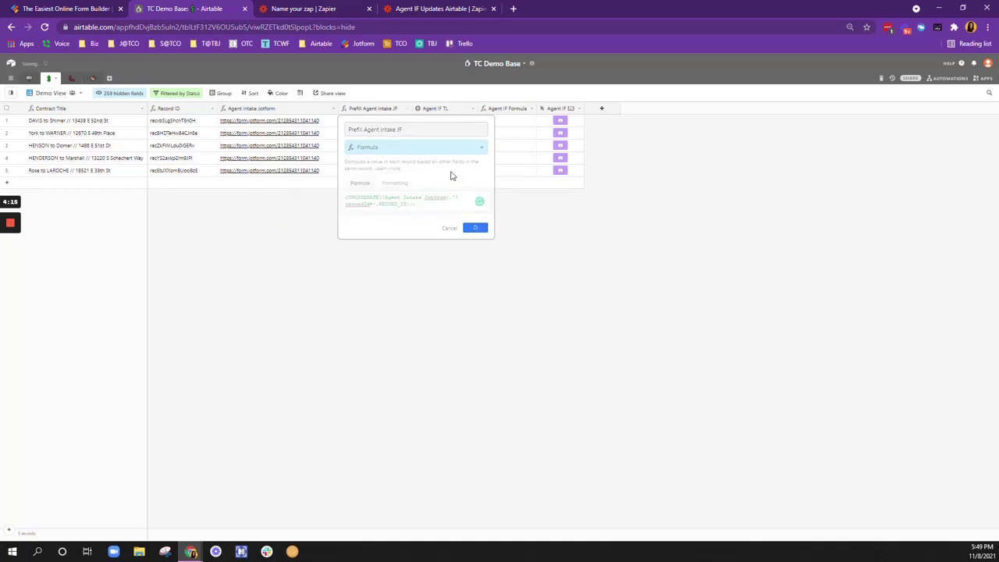
pyautogui.moveTo(501, 106); pyautogui.dragTo(546, 107)
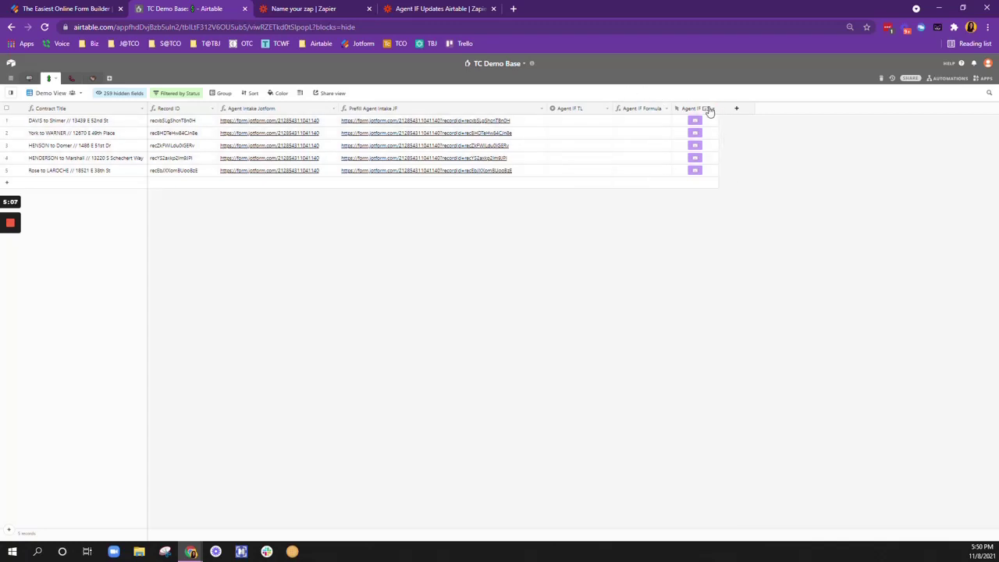
# Review the Agent IF TL field's single-select configuration and its options without changing them
pyautogui.click(583, 125)
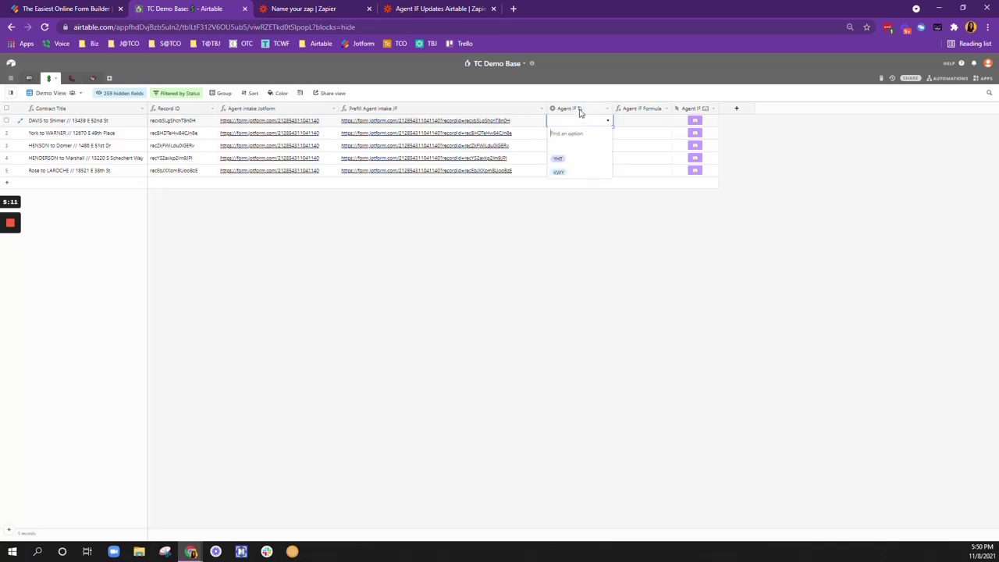
pyautogui.doubleClick(580, 109)
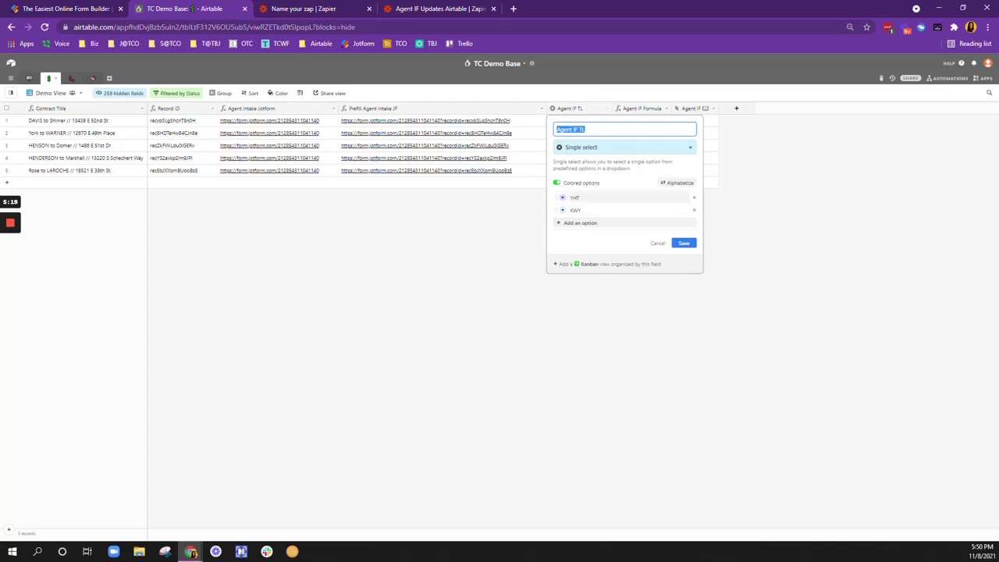
pyautogui.click(755, 159)
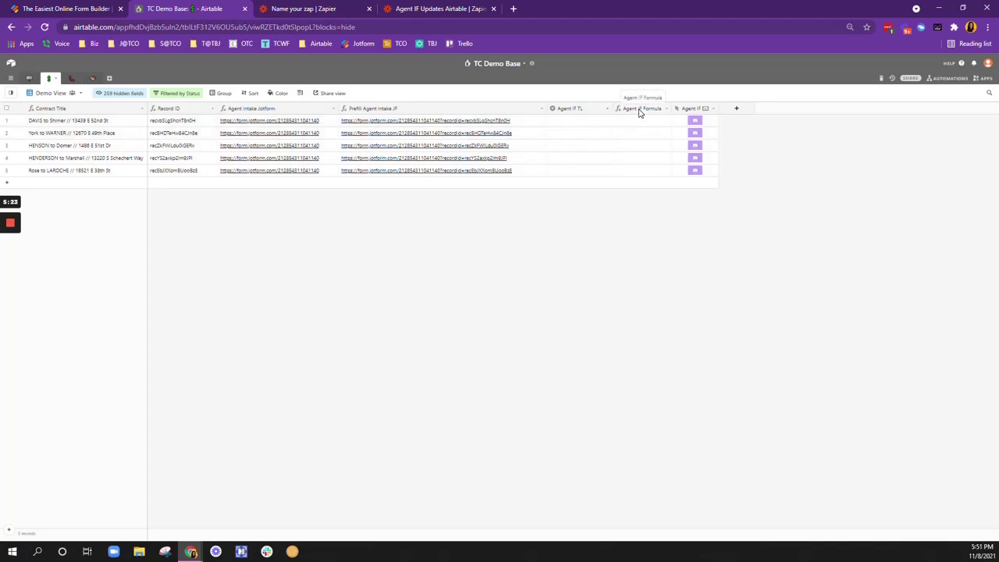
pyautogui.doubleClick(581, 114)
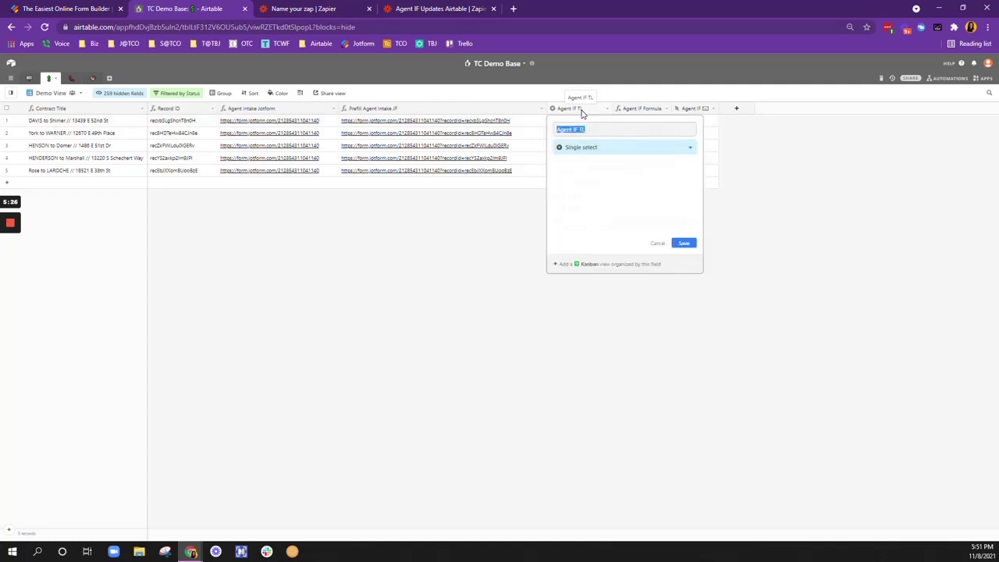
pyautogui.click(779, 187)
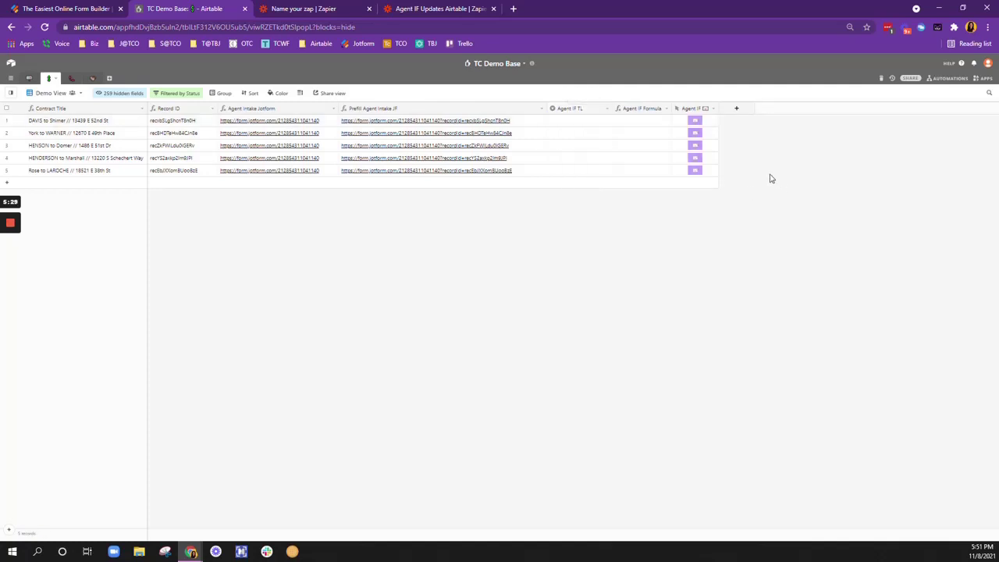
pyautogui.click(572, 112)
pyautogui.doubleClick(572, 111)
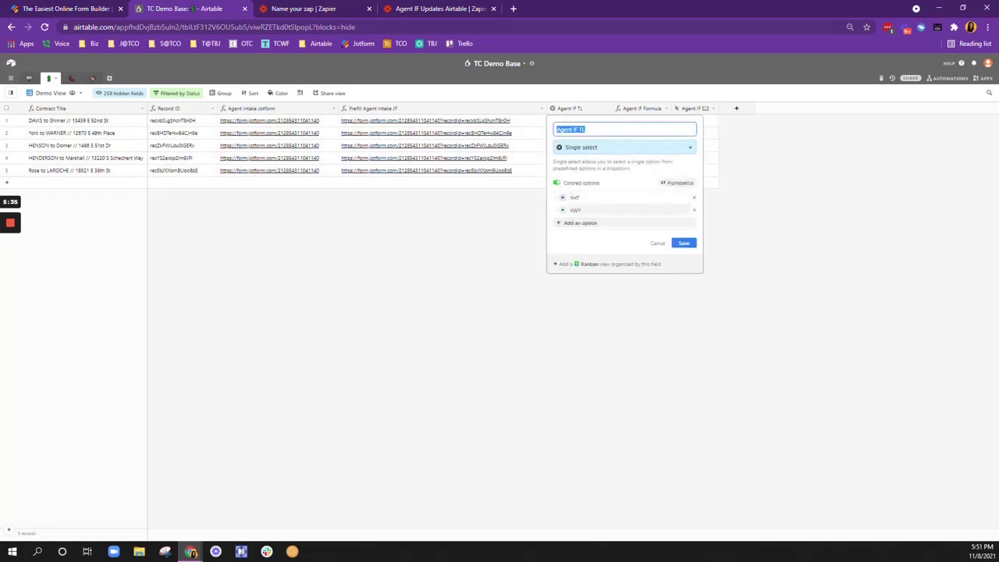
pyautogui.click(609, 122)
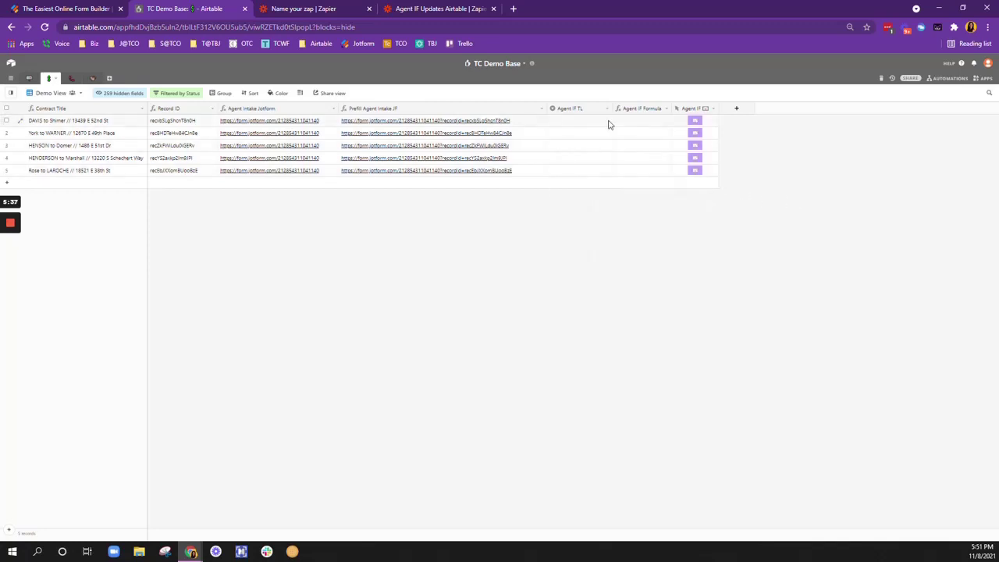
# Set the first record's Agent IF TL to YHT
pyautogui.click(580, 125)
pyautogui.click(580, 125)
pyautogui.click(576, 160)
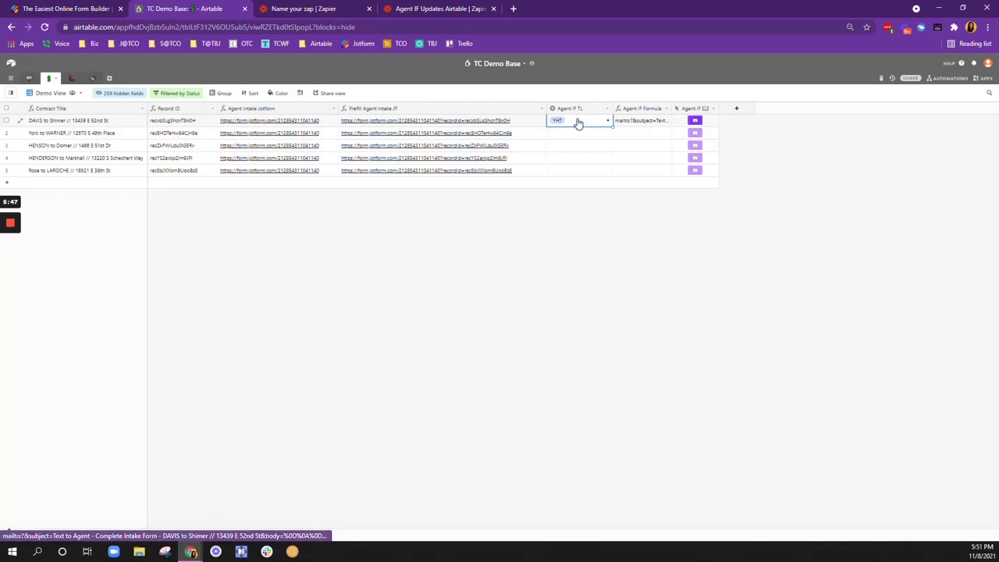
# Dismiss the low-battery notice and examine the Agent IF Formula field's YHT condition, mailto recipients, subject and body expressions
pyautogui.click(603, 217)
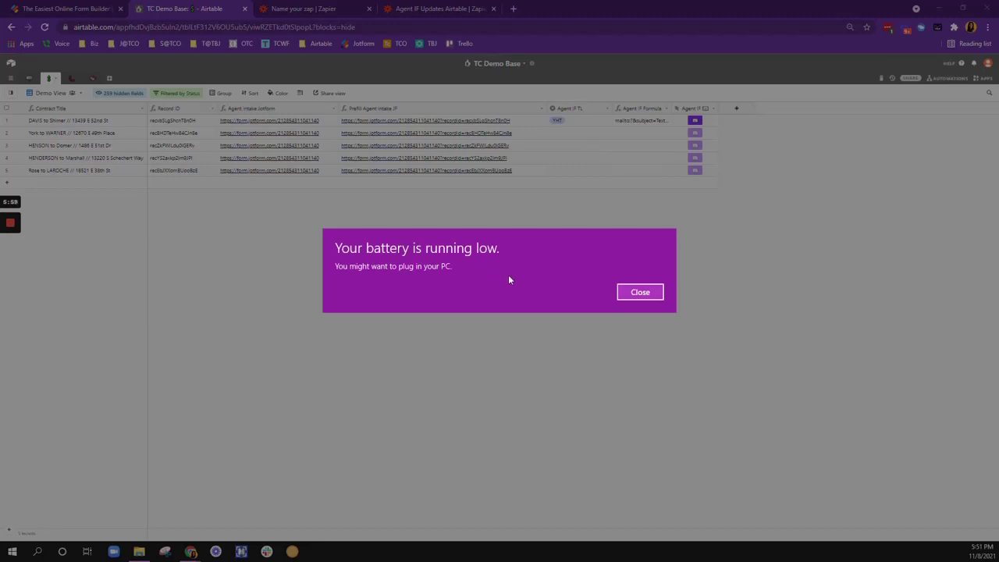
pyautogui.click(640, 292)
pyautogui.moveTo(10, 269)
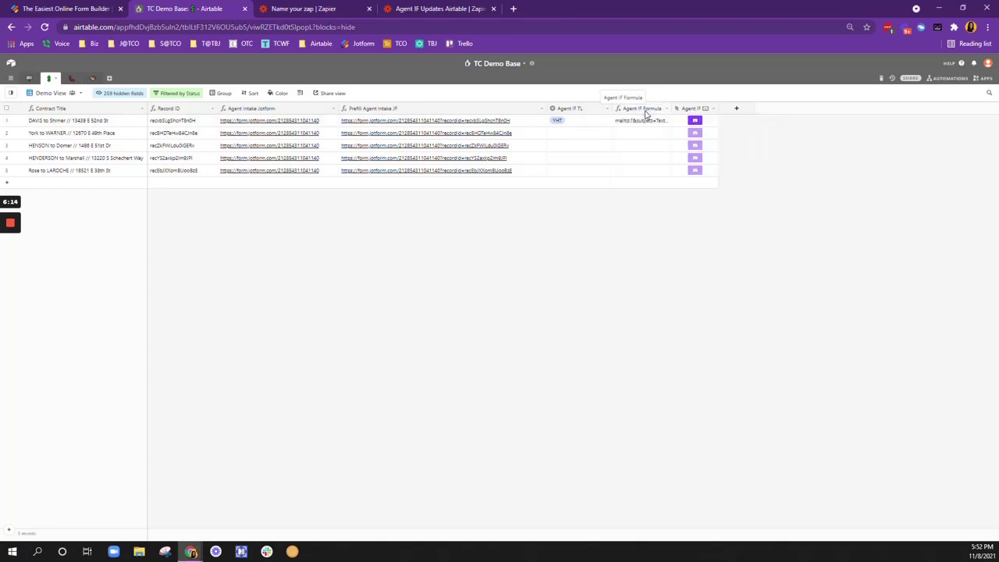
pyautogui.doubleClick(647, 112)
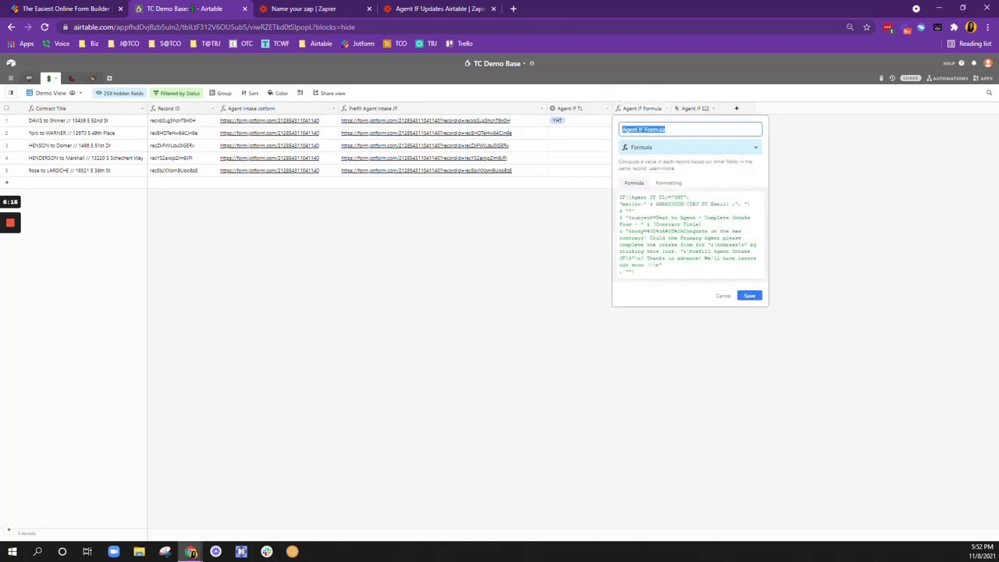
pyautogui.click(640, 198)
pyautogui.doubleClick(640, 198)
pyautogui.moveTo(660, 197); pyautogui.dragTo(666, 197)
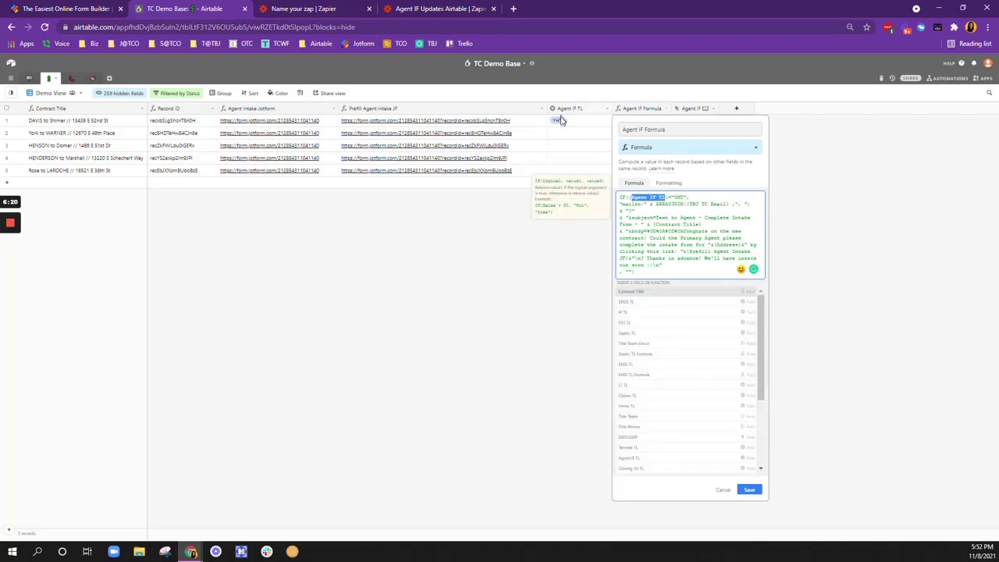
pyautogui.moveTo(675, 197); pyautogui.dragTo(634, 210)
pyautogui.click(684, 224)
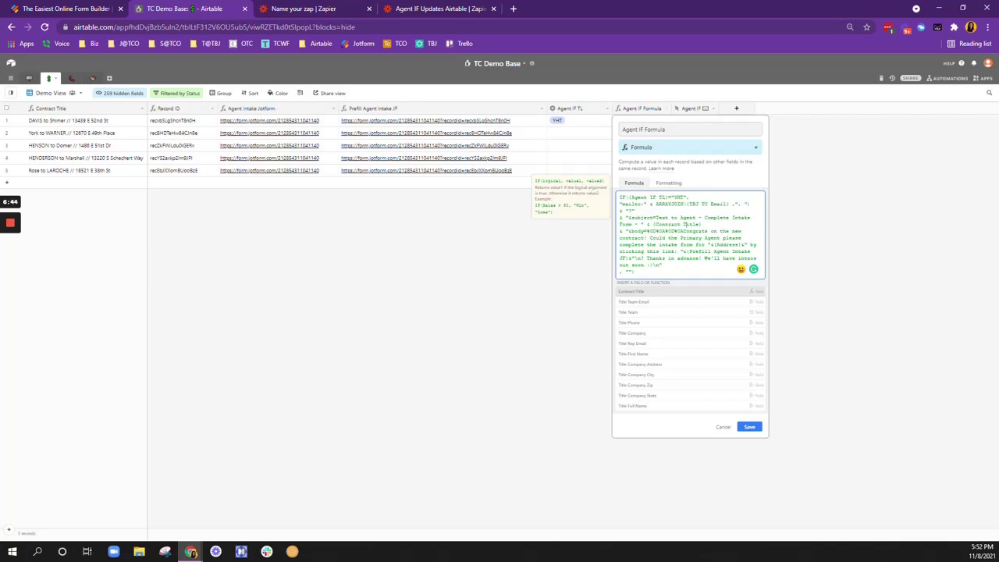
# Switch the first record's Agent IF TL to KWY and back to YHT to test the Agent IF Formula
pyautogui.click(575, 124)
pyautogui.click(609, 121)
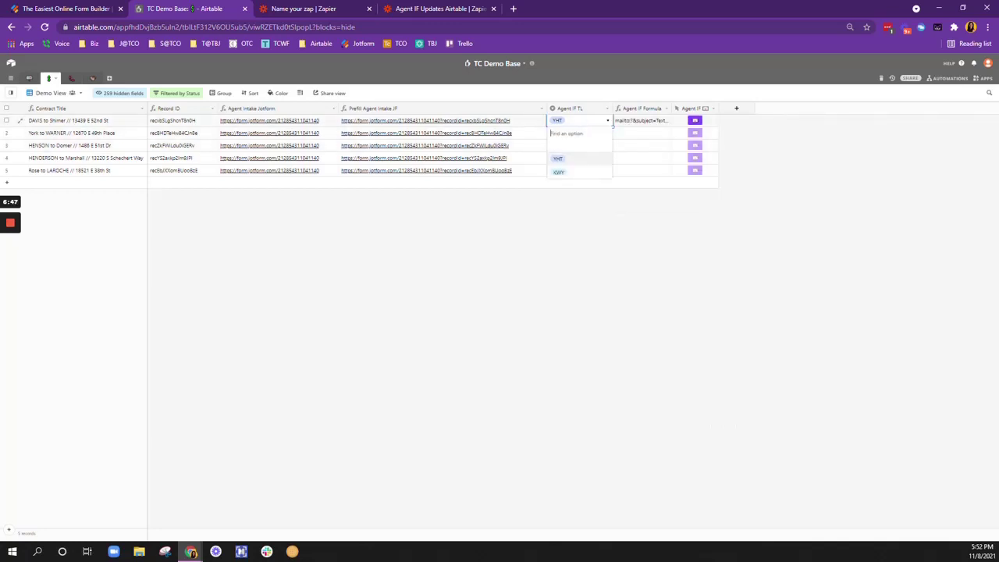
pyautogui.click(578, 173)
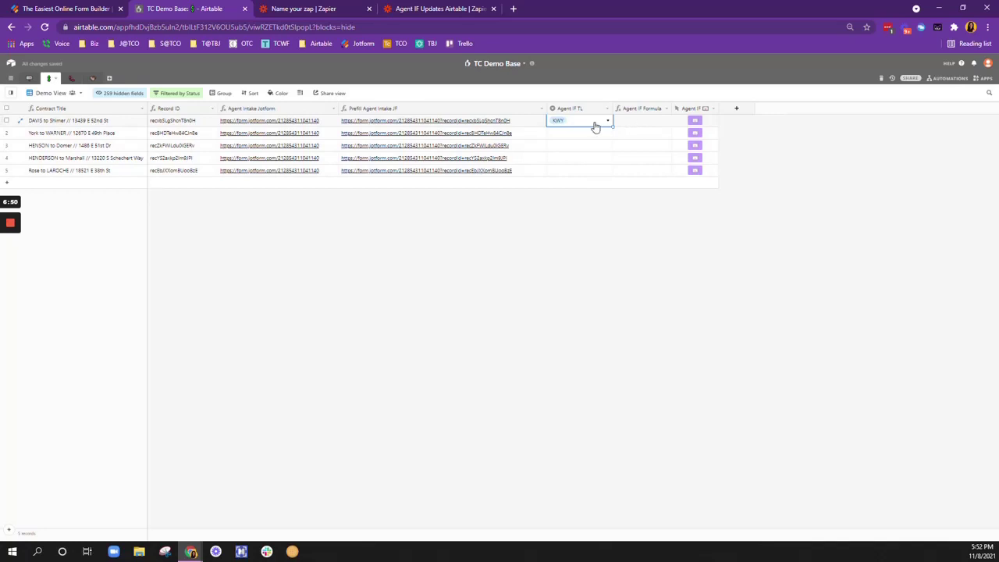
pyautogui.click(593, 127)
pyautogui.click(577, 160)
pyautogui.click(655, 122)
pyautogui.click(656, 122)
# Reopen the Agent IF Formula field's configuration to review the formula, and save it without edits
pyautogui.click(581, 126)
pyautogui.click(580, 125)
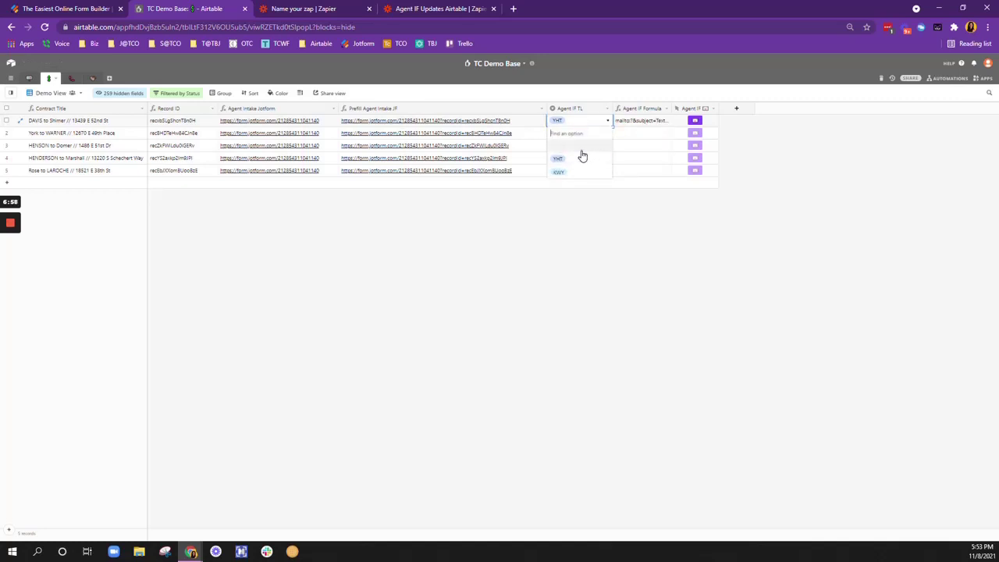
pyautogui.doubleClick(642, 109)
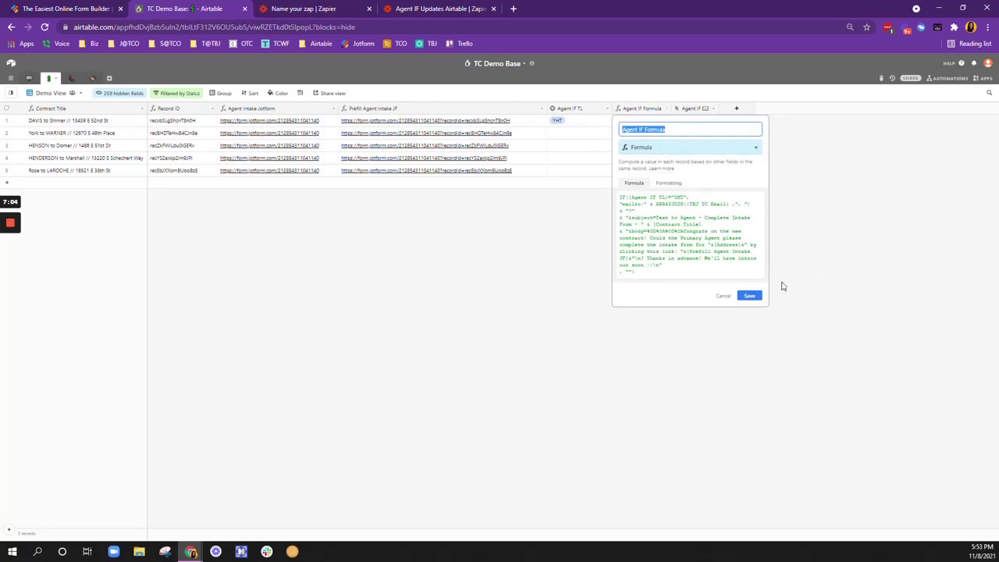
pyautogui.click(749, 295)
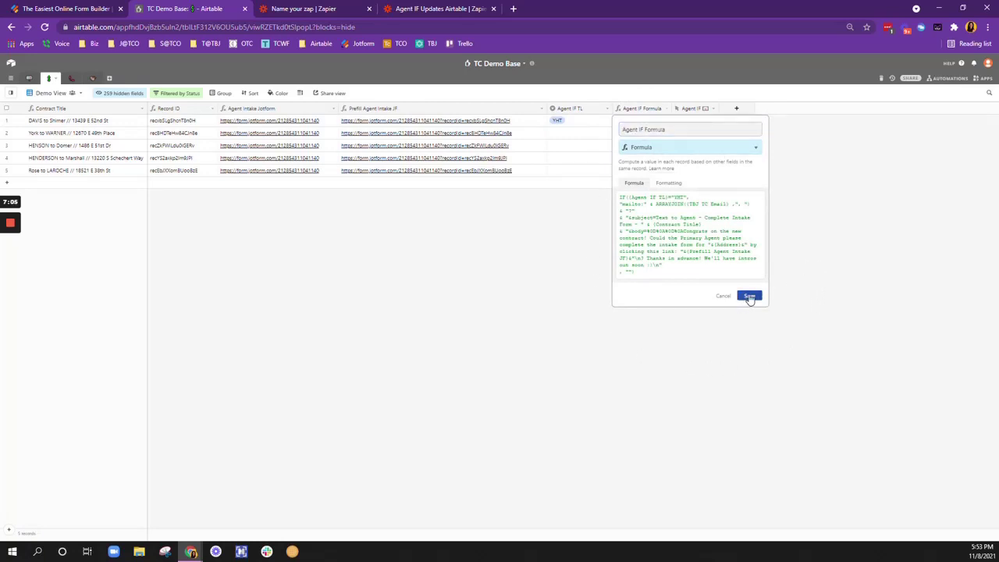
# Clear the first record's Agent IF TL and set it to YHT again to retest the email button
pyautogui.click(581, 125)
pyautogui.click(580, 125)
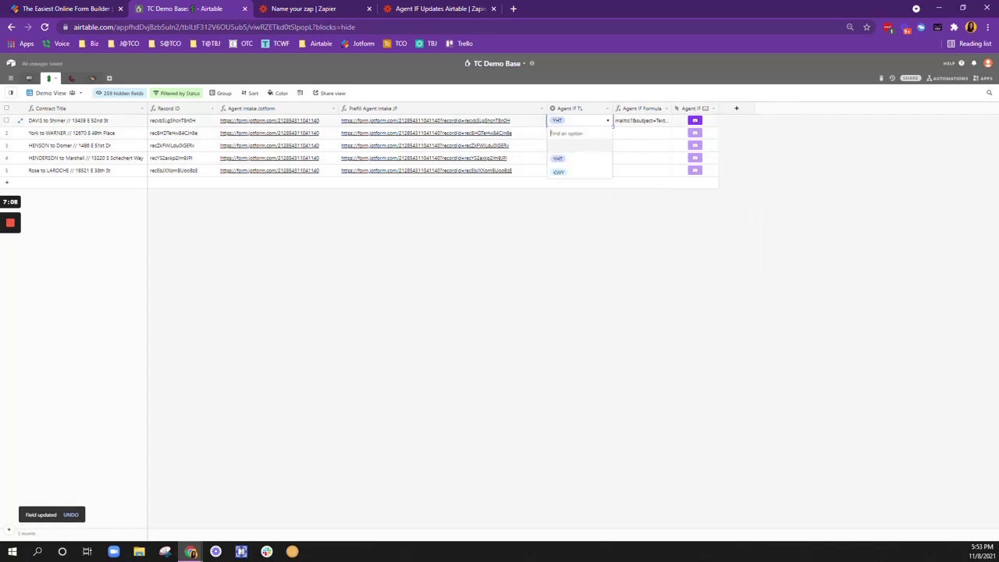
pyautogui.click(580, 146)
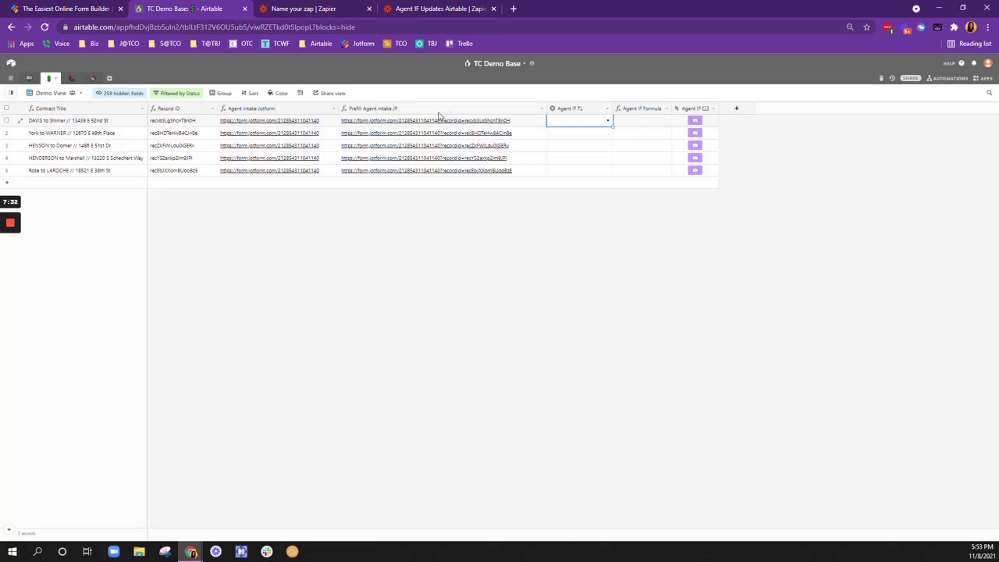
pyautogui.click(605, 124)
pyautogui.click(648, 122)
pyautogui.click(605, 124)
pyautogui.click(577, 122)
pyautogui.click(569, 159)
# Open the first record's intake email draft from its Agent IF button, inspect the message and prefilled form link, and close the draft
pyautogui.click(695, 121)
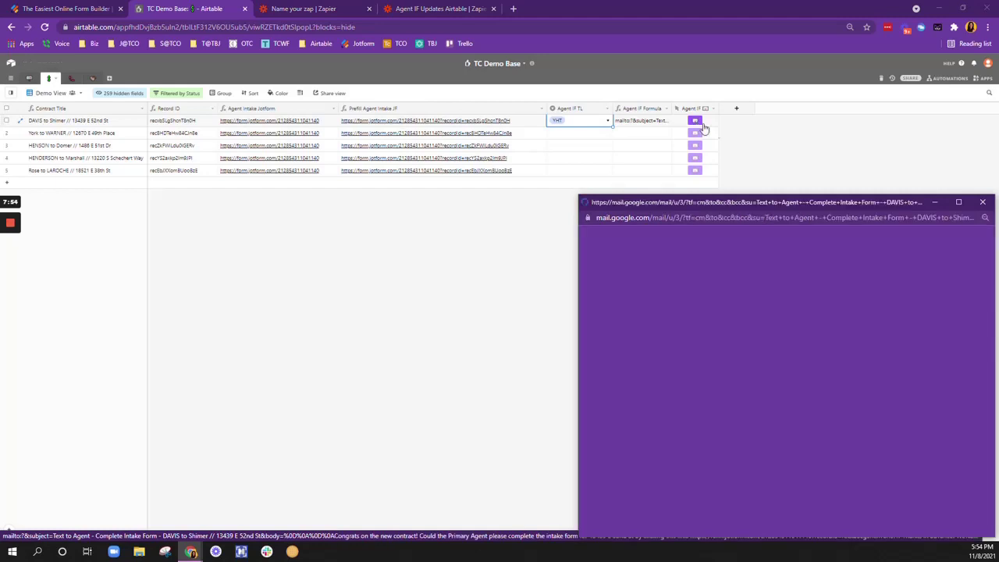
pyautogui.moveTo(802, 199); pyautogui.dragTo(497, 58)
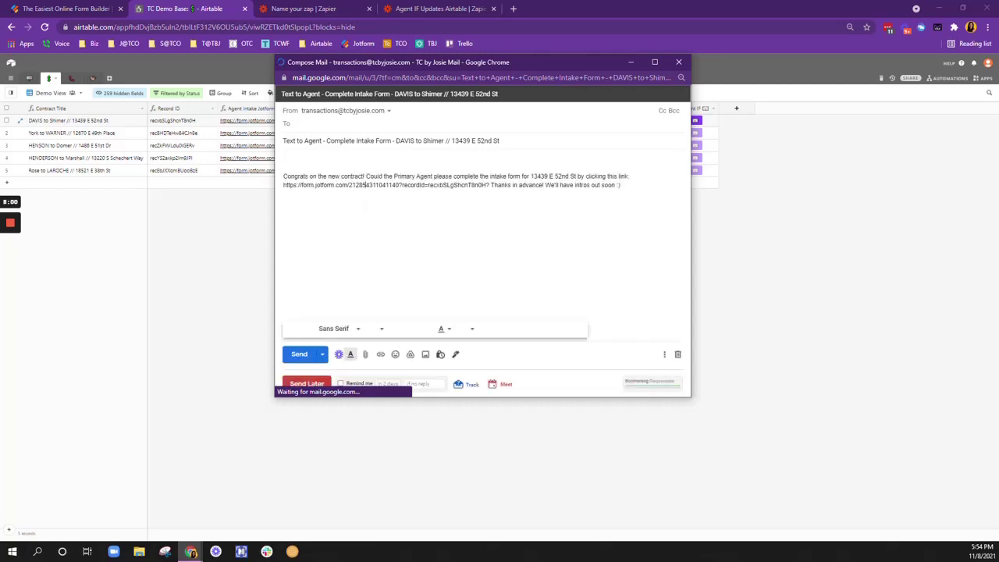
pyautogui.tripleClick(365, 185)
pyautogui.tripleClick(366, 185)
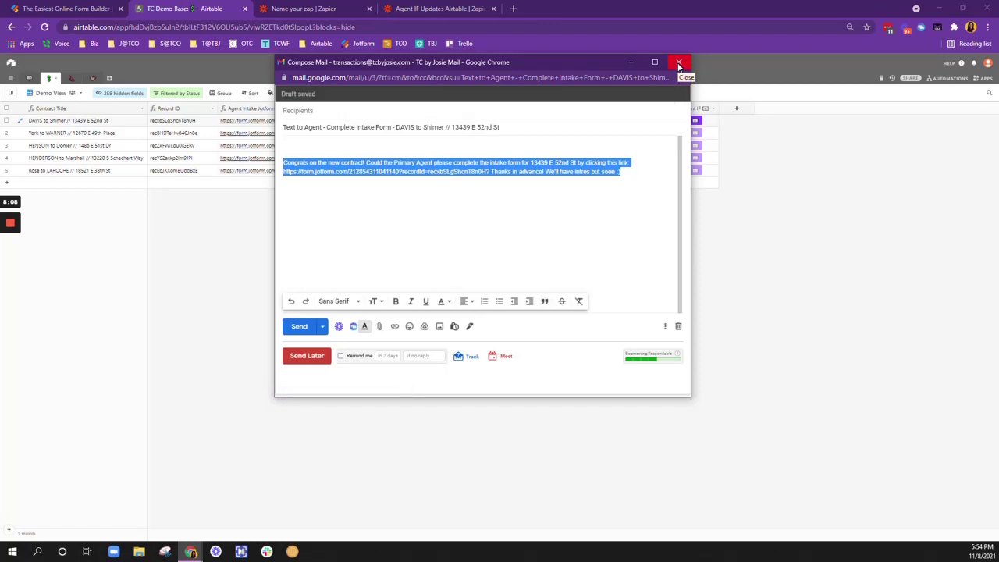
pyautogui.click(411, 171)
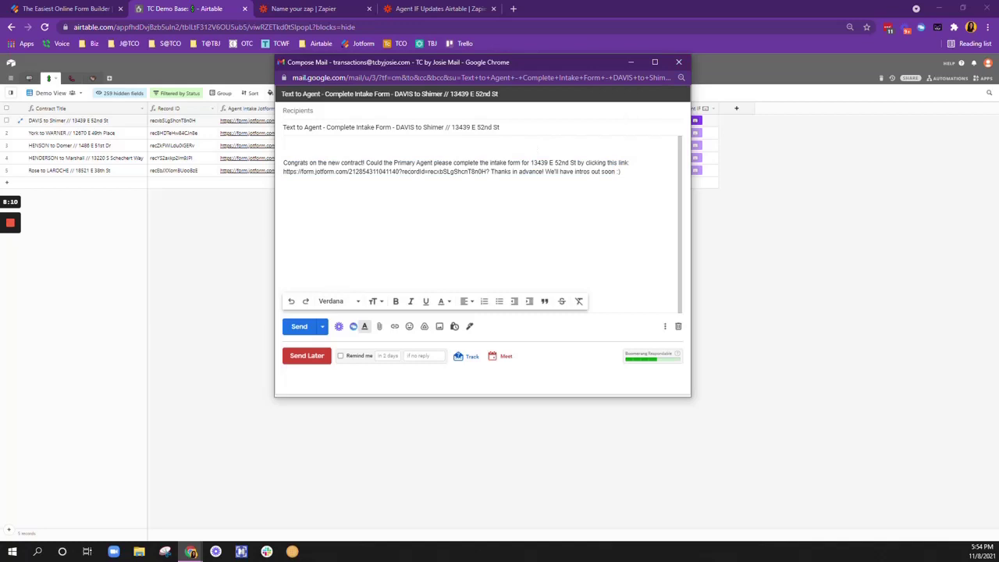
pyautogui.moveTo(488, 170); pyautogui.dragTo(283, 171)
pyautogui.click(678, 64)
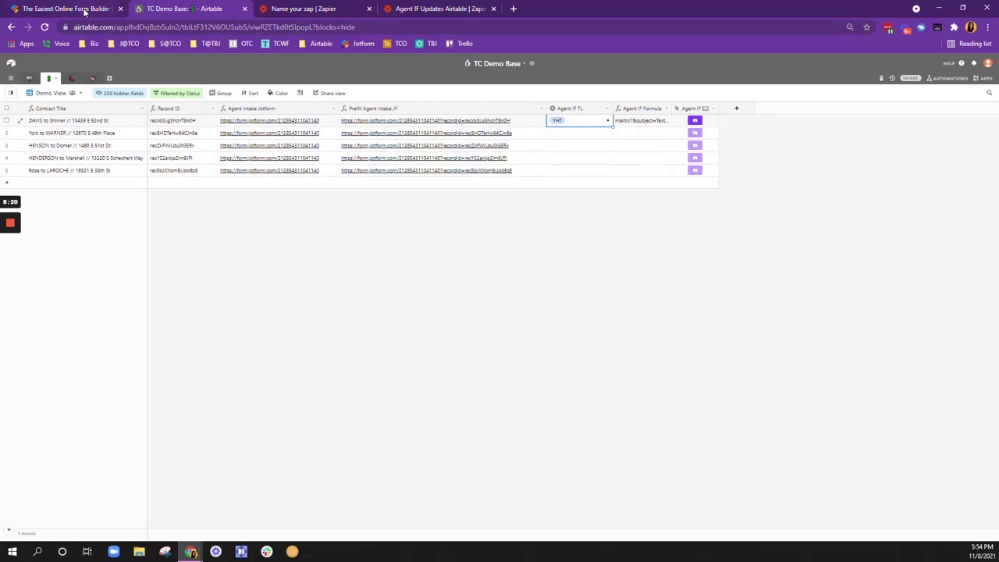
# Examine the Agent IF button field's Open URL action and the Agent IF Formula references in its URL formula
pyautogui.click(687, 111)
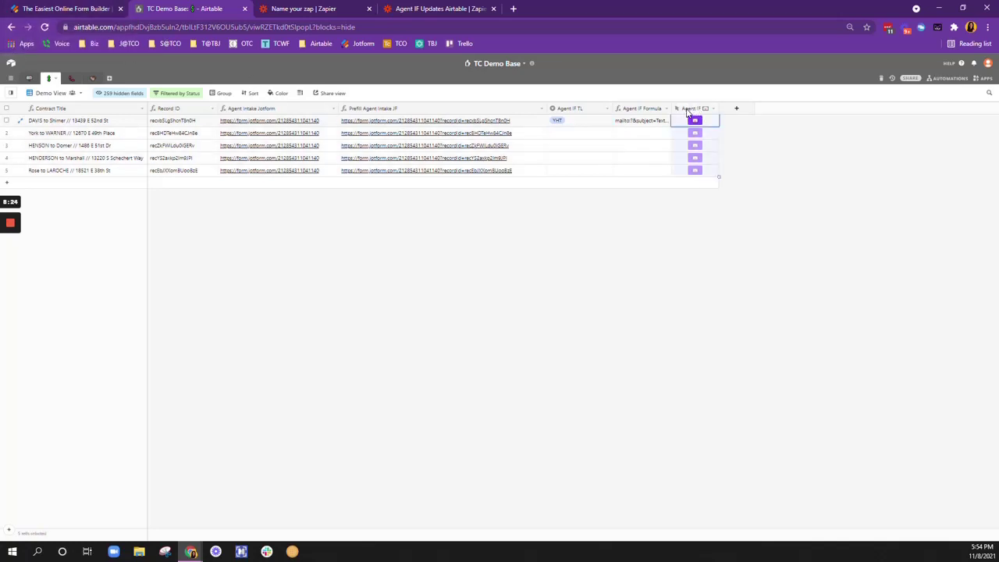
pyautogui.doubleClick(687, 111)
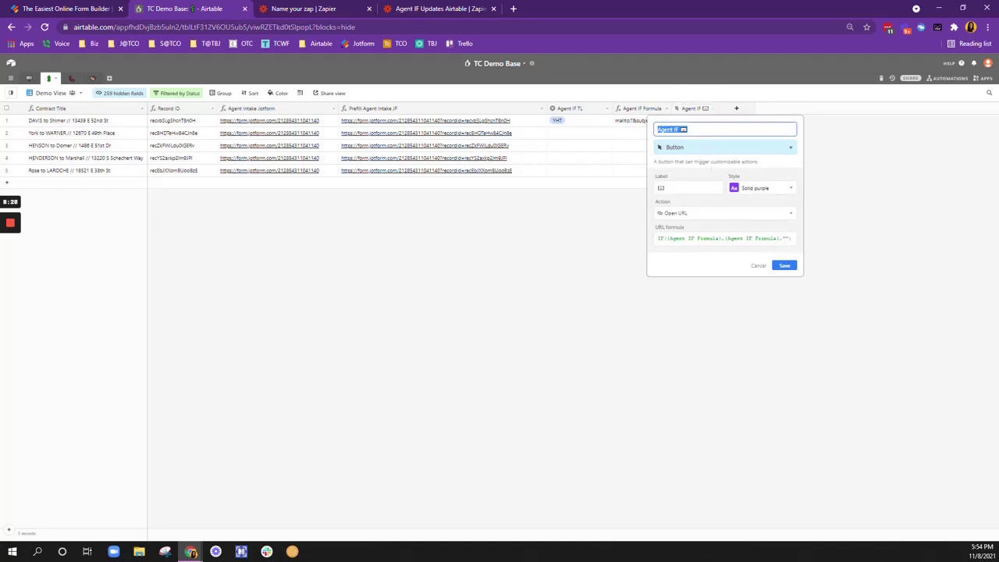
pyautogui.moveTo(669, 238); pyautogui.dragTo(717, 238)
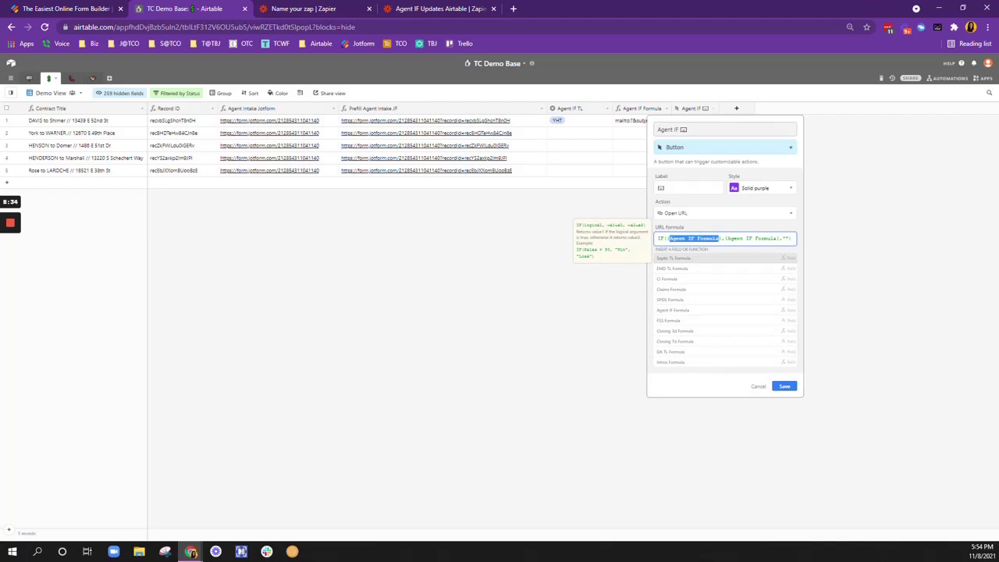
pyautogui.click(758, 238)
pyautogui.moveTo(728, 238); pyautogui.dragTo(755, 238)
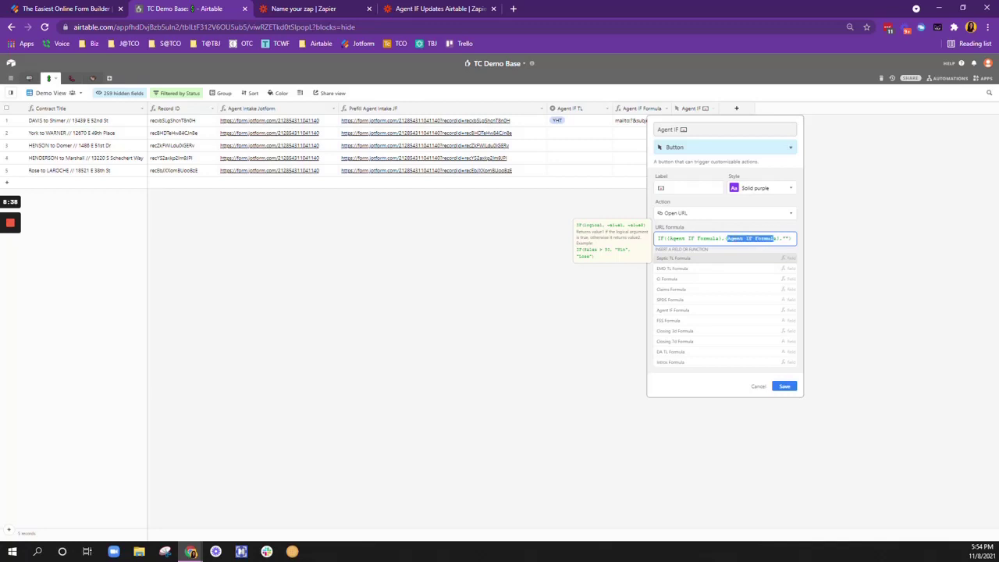
pyautogui.click(783, 238)
pyautogui.click(865, 354)
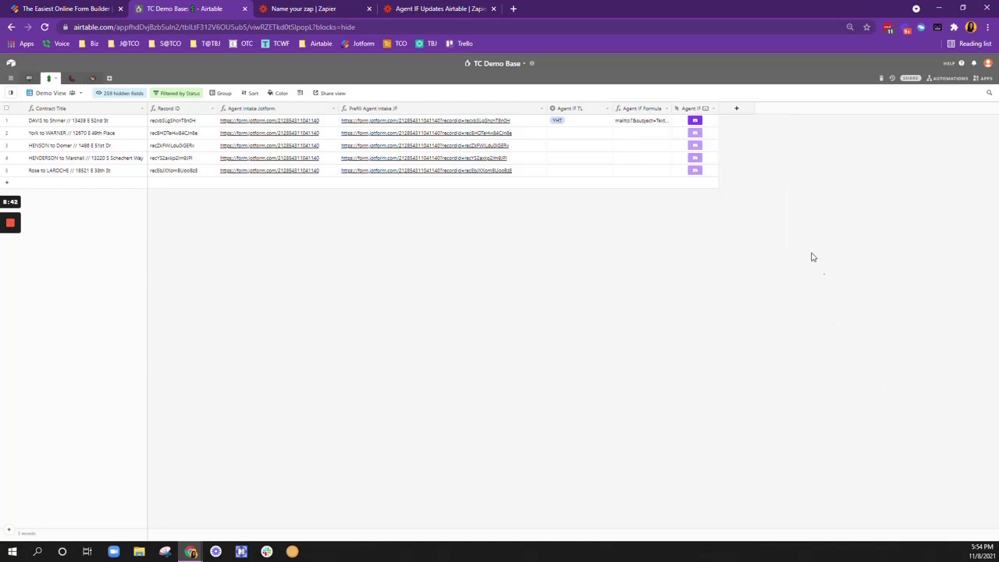
# Check the email button's response by blanking the first record's Agent IF TL and restoring YHT
pyautogui.click(591, 123)
pyautogui.click(609, 121)
pyautogui.click(575, 148)
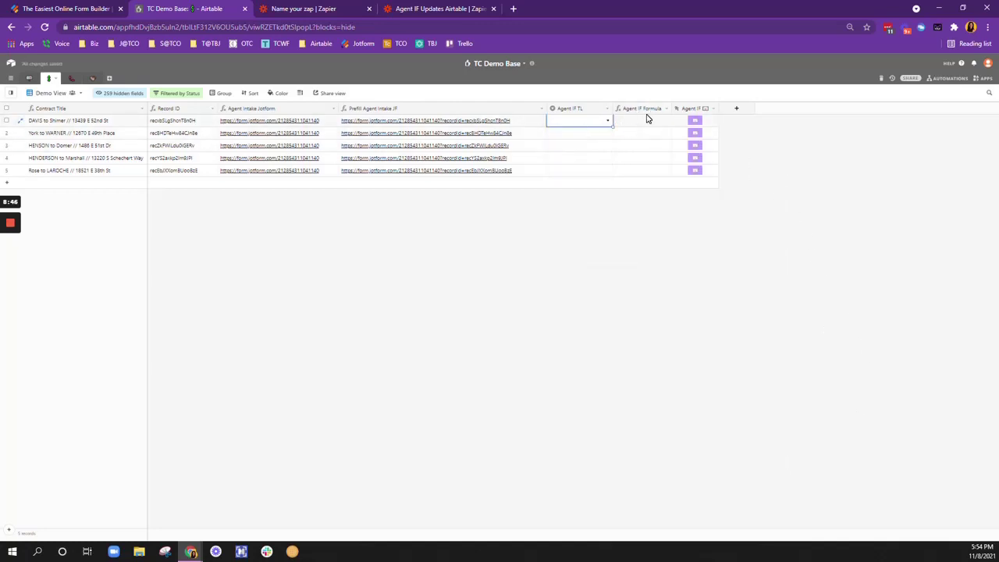
pyautogui.click(591, 122)
pyautogui.click(585, 147)
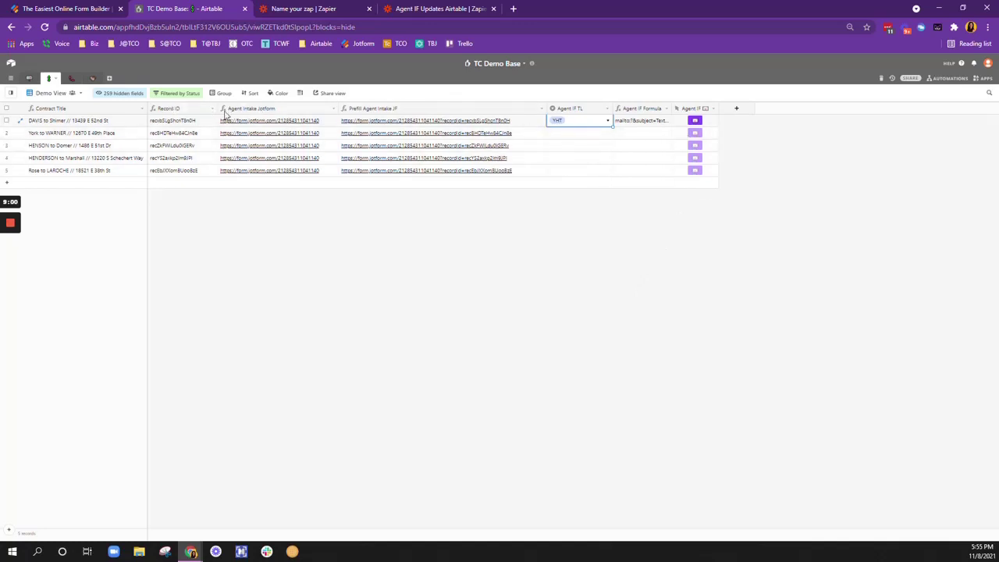
# Hide the Record ID, Agent Intake Jotform, Prefill Agent Intake JF and Agent IF Formula fields in the Demo View
pyautogui.rightClick(195, 110)
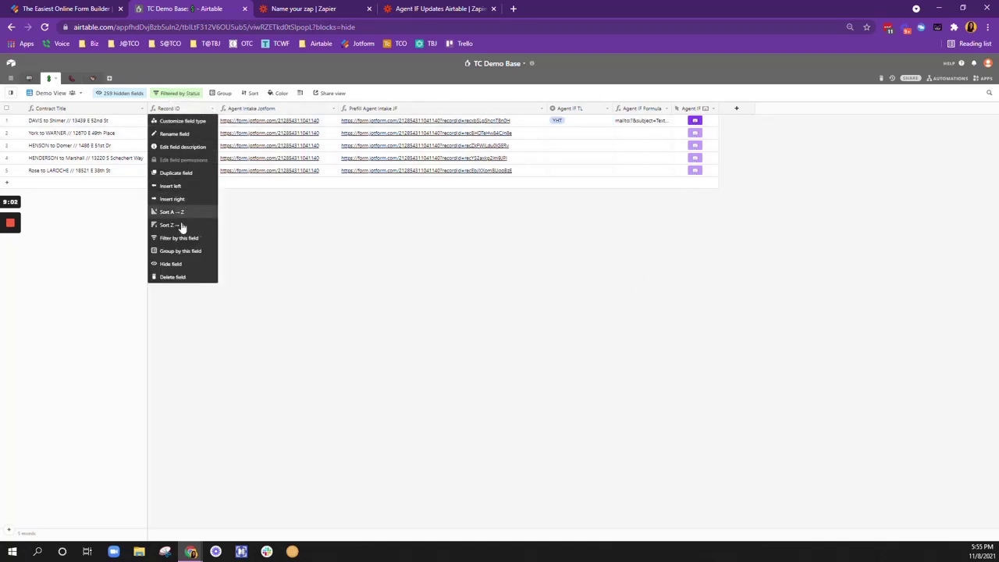
pyautogui.click(183, 267)
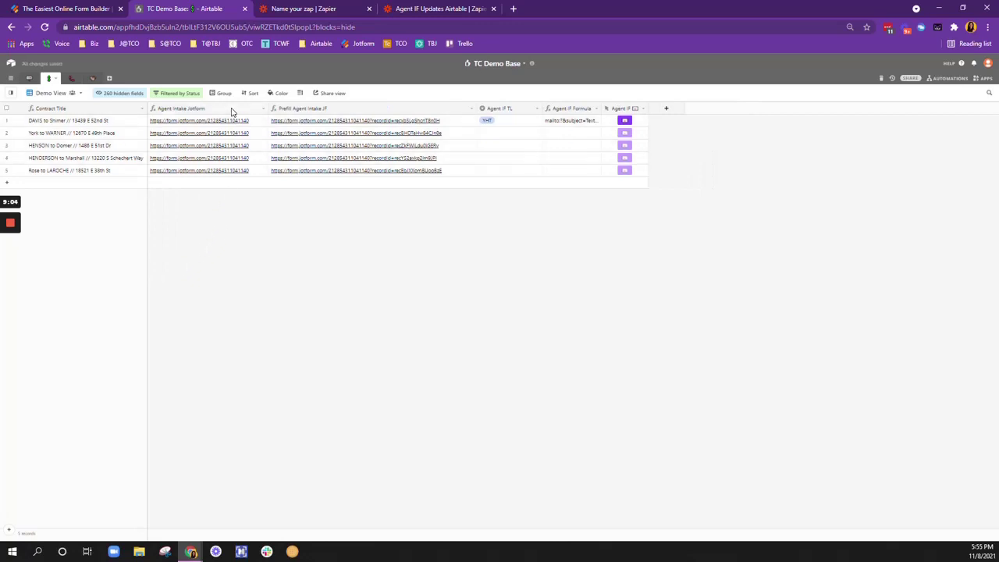
pyautogui.rightClick(232, 111)
pyautogui.click(208, 266)
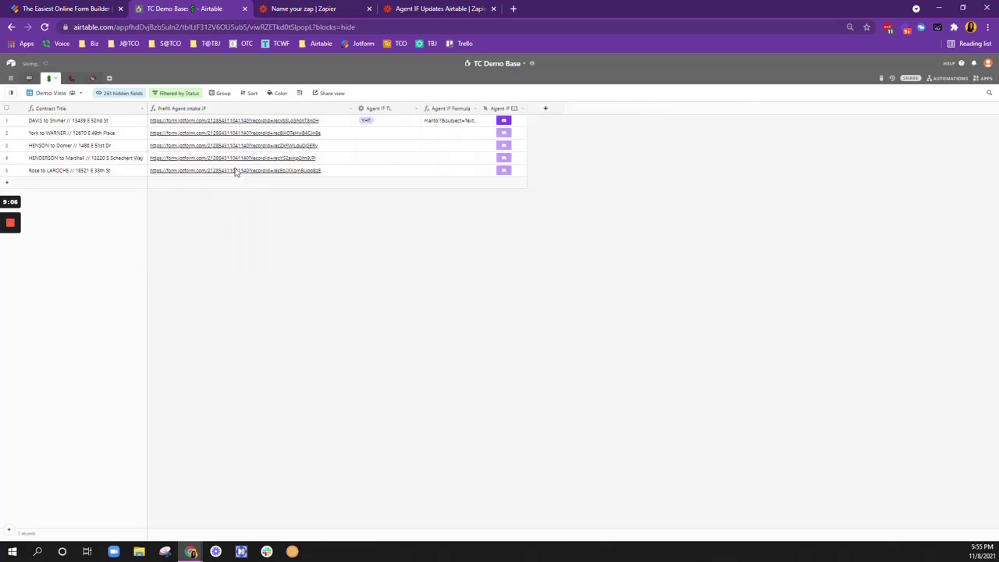
pyautogui.rightClick(247, 112)
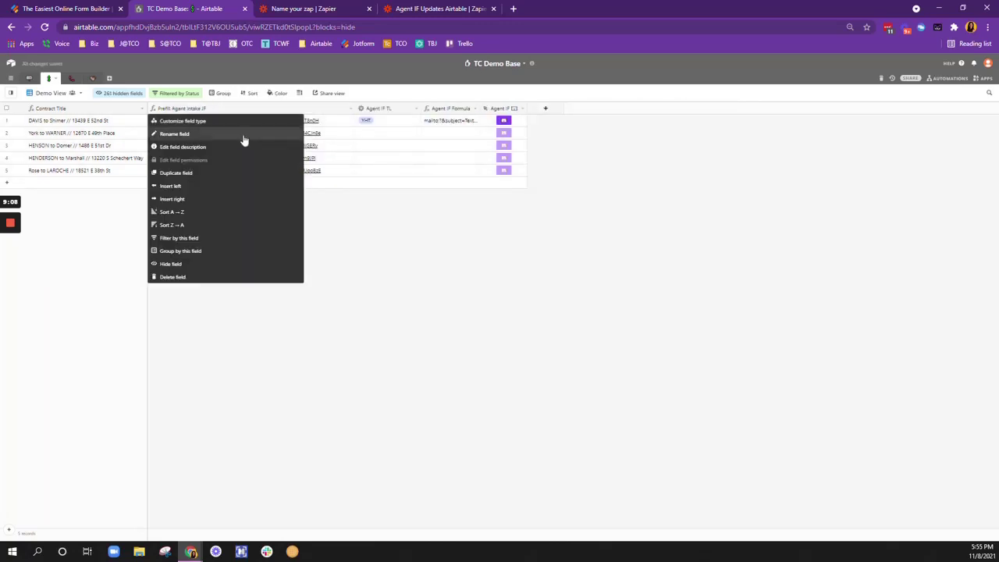
pyautogui.click(212, 267)
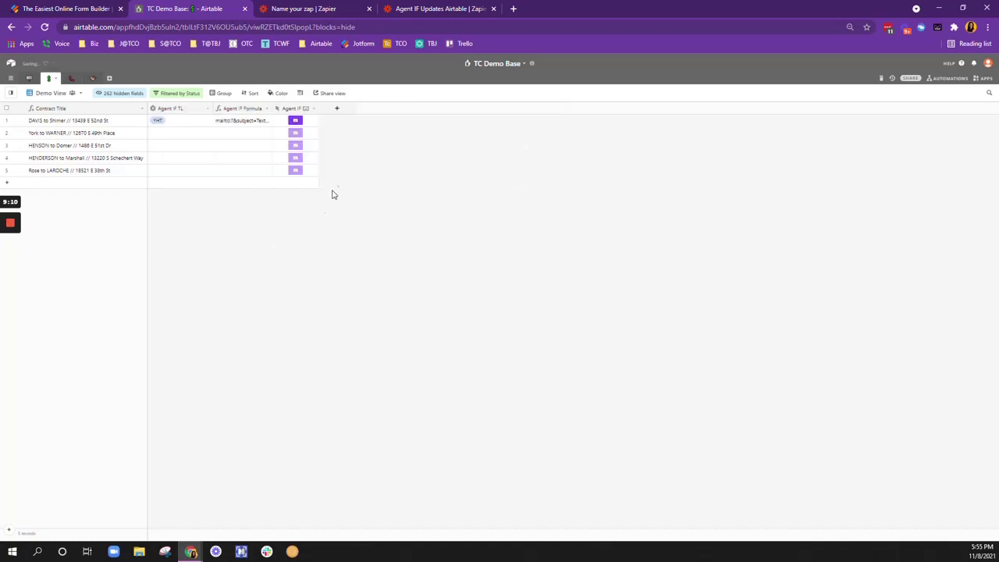
pyautogui.rightClick(255, 112)
pyautogui.click(254, 263)
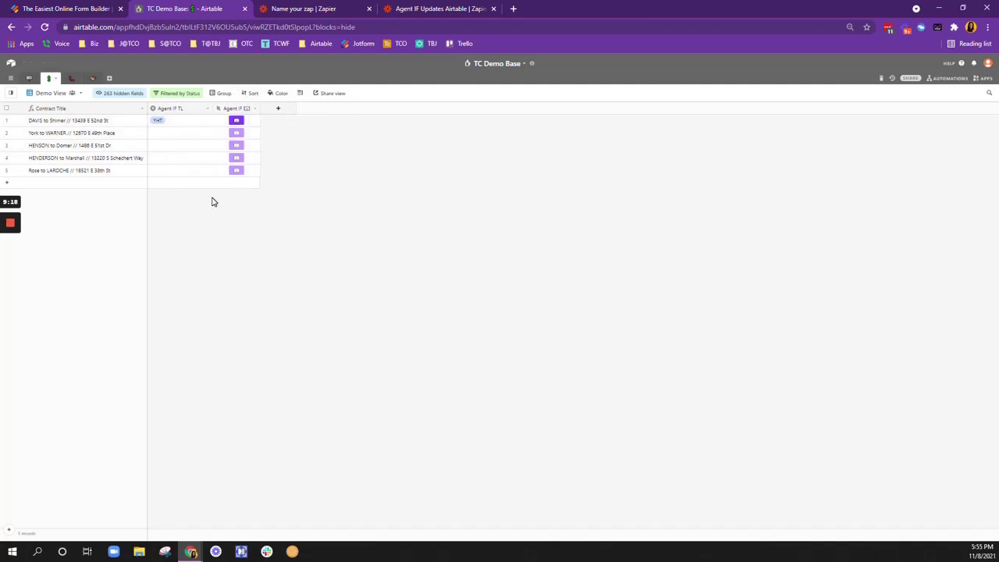
# Switch to the unnamed Zap in Zapier to configure its trigger
pyautogui.click(328, 9)
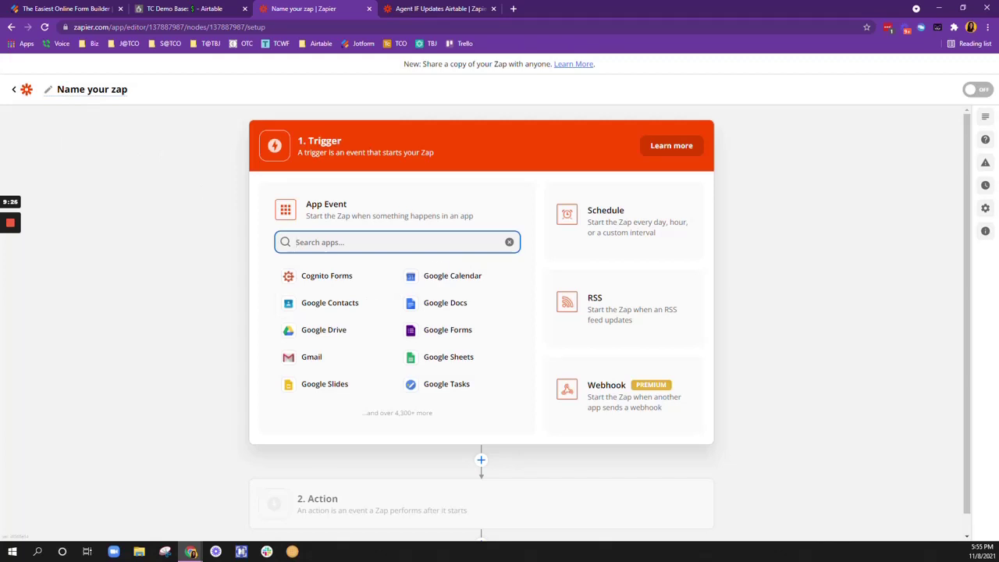
pyautogui.write('airtable')
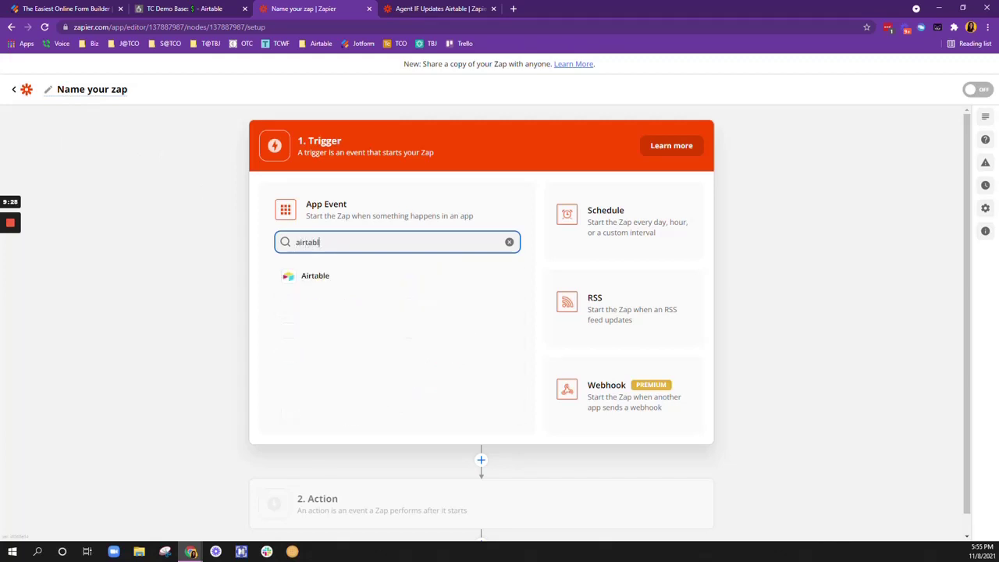
pyautogui.press('BackSpace')
pyautogui.press('BackSpace')
pyautogui.press('BackSpace')
pyautogui.press('BackSpace')
pyautogui.press('BackSpace')
pyautogui.press('BackSpace')
# Set the unnamed Zap's trigger to Jotform with the New Submission event
pyautogui.write('jotform')
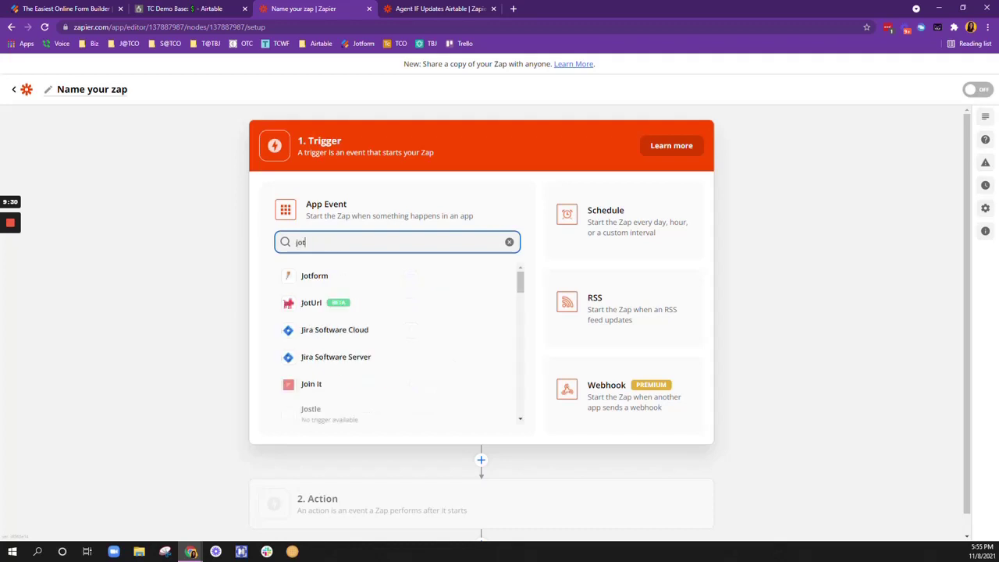
pyautogui.click(338, 278)
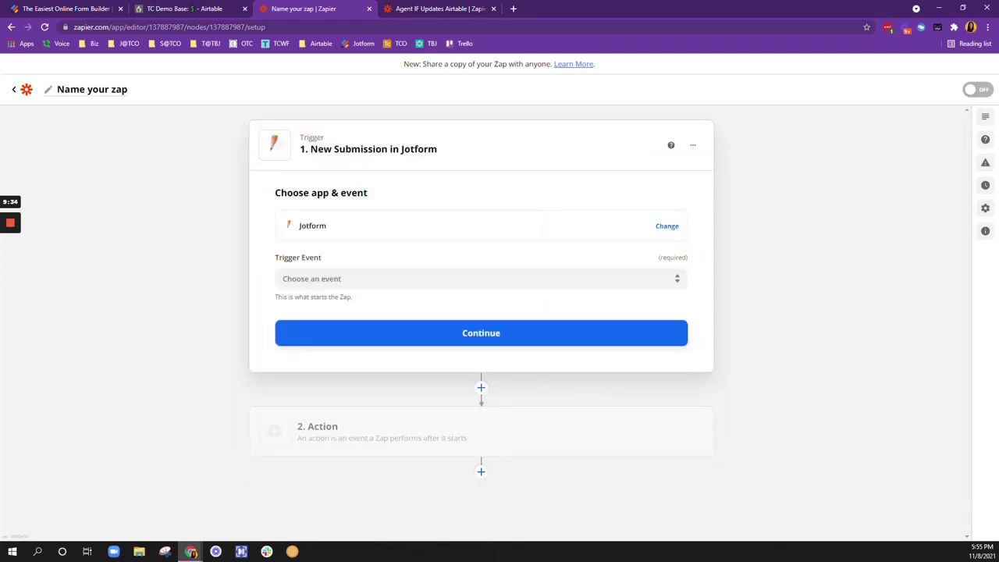
pyautogui.click(339, 279)
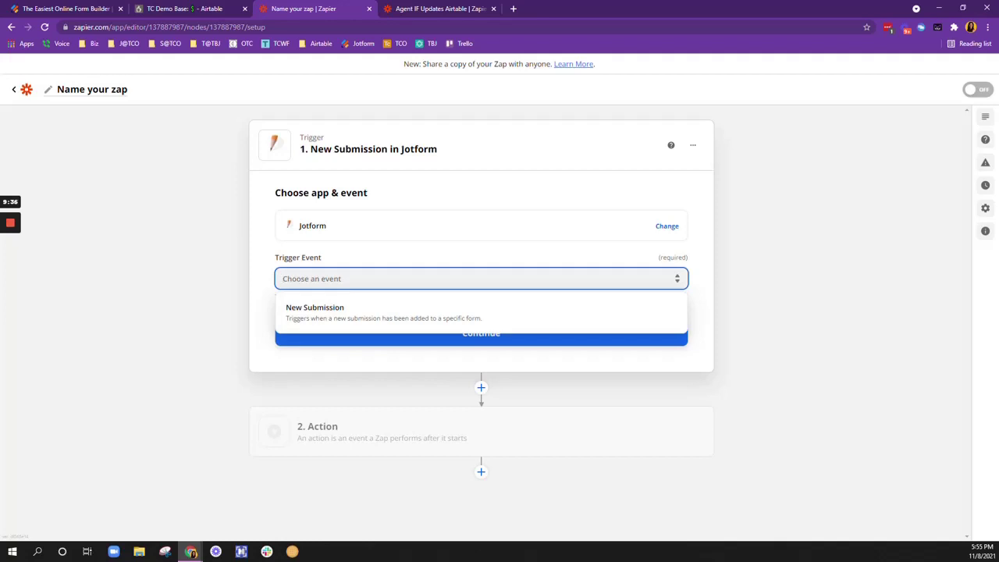
pyautogui.click(332, 311)
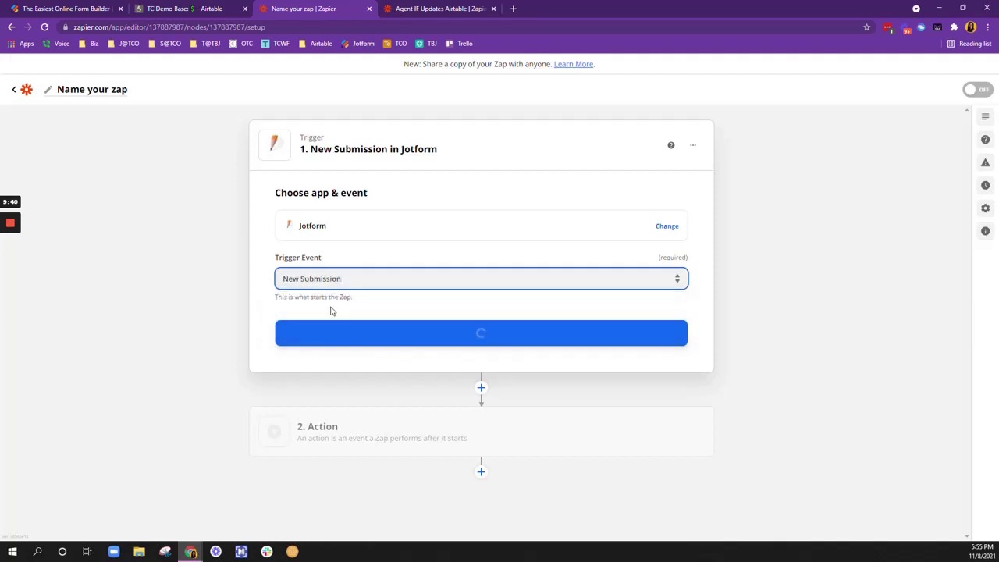
# Switch to the Agent IF Updates Airtable Zap and examine its Jotform trigger's event, account, form and test submission
pyautogui.click(450, 10)
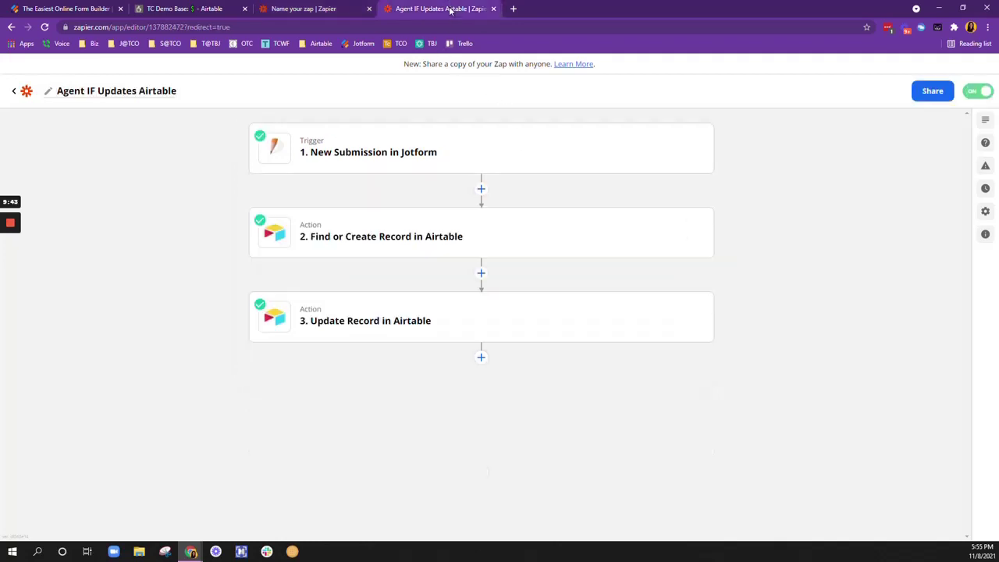
pyautogui.click(437, 153)
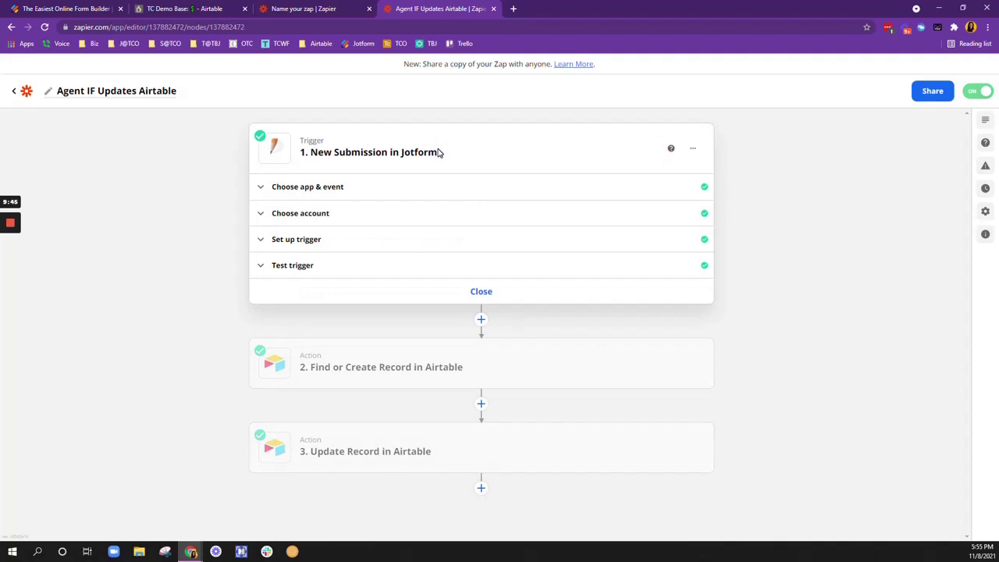
pyautogui.click(324, 191)
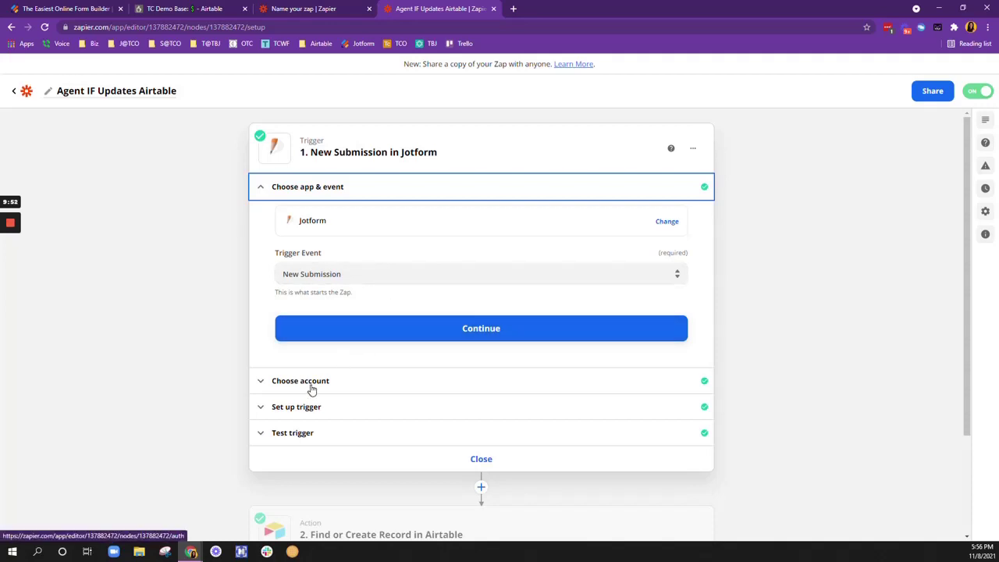
pyautogui.click(374, 383)
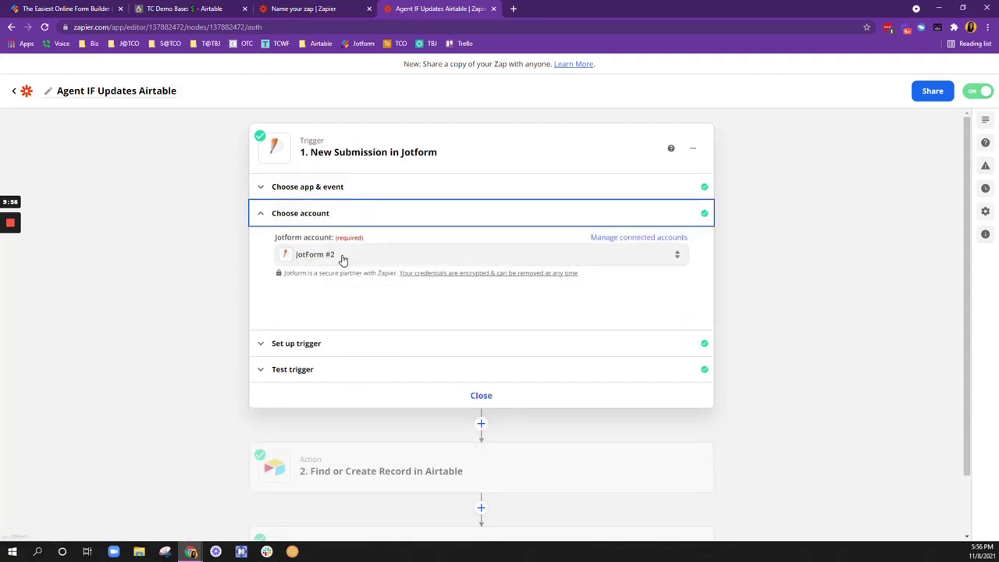
pyautogui.click(310, 345)
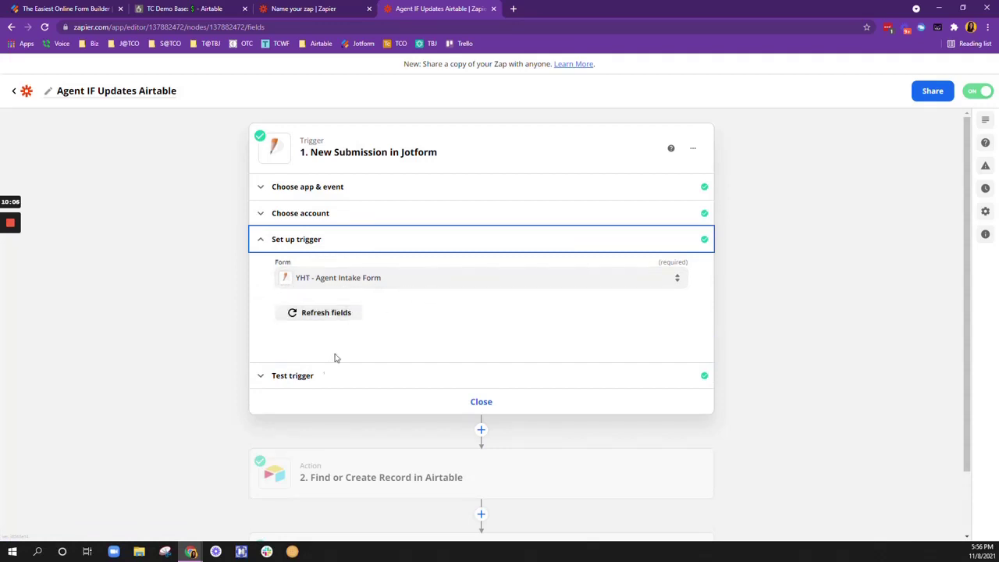
pyautogui.click(318, 382)
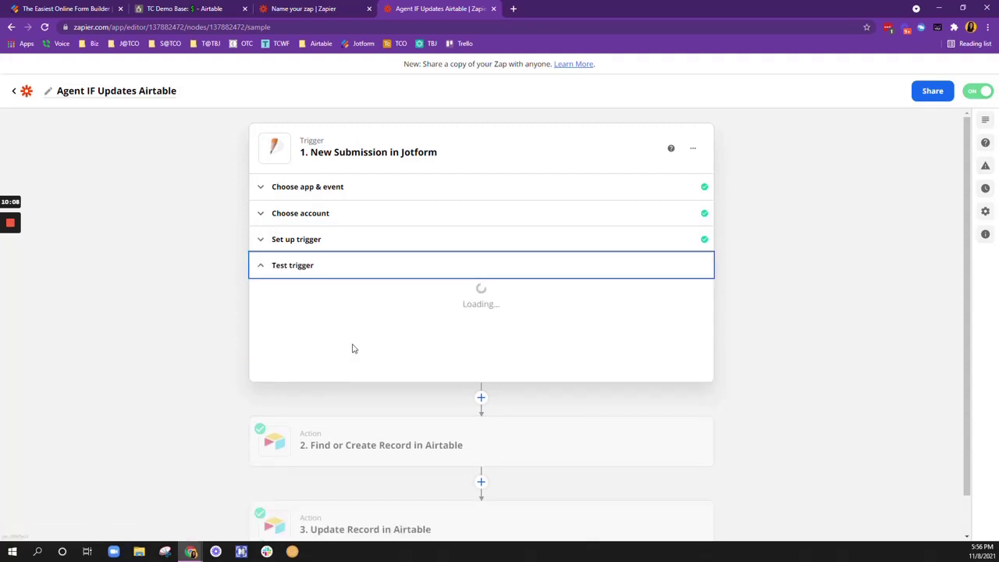
pyautogui.scroll(-3, 481, 312)
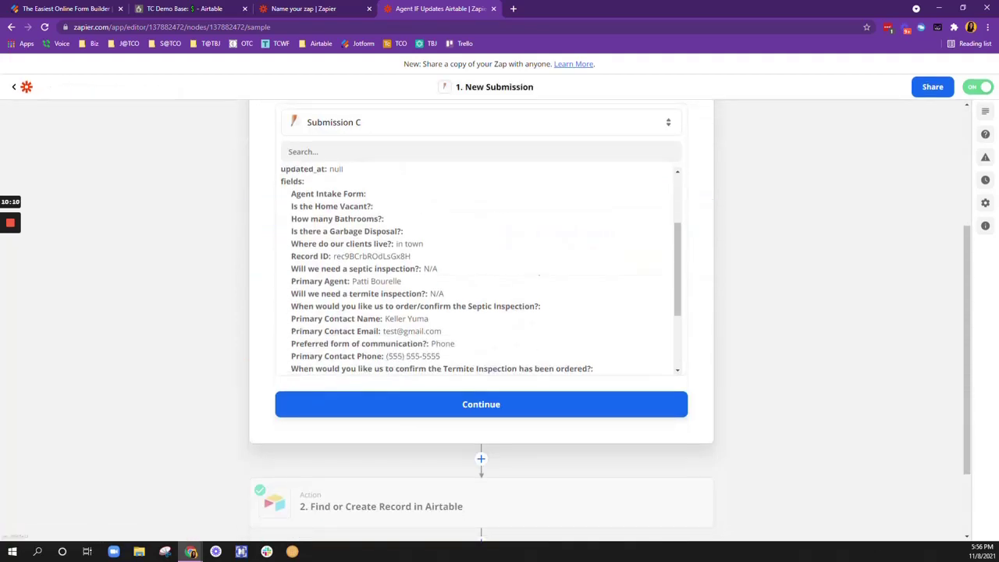
pyautogui.click(464, 406)
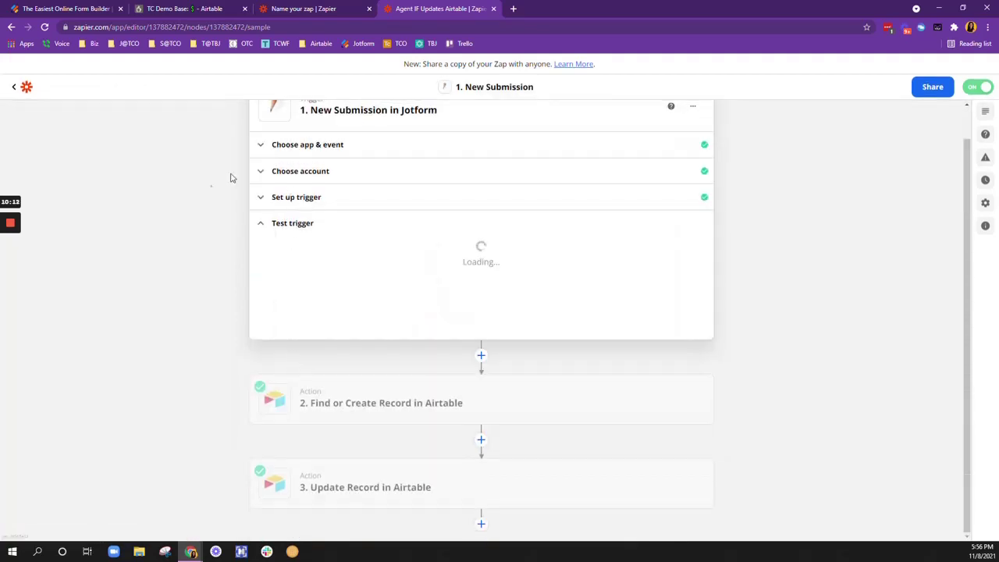
# Examine the Find or Create Record action's event options, Airtable account, base, table and Record ID search settings
pyautogui.moveTo(500, 252)
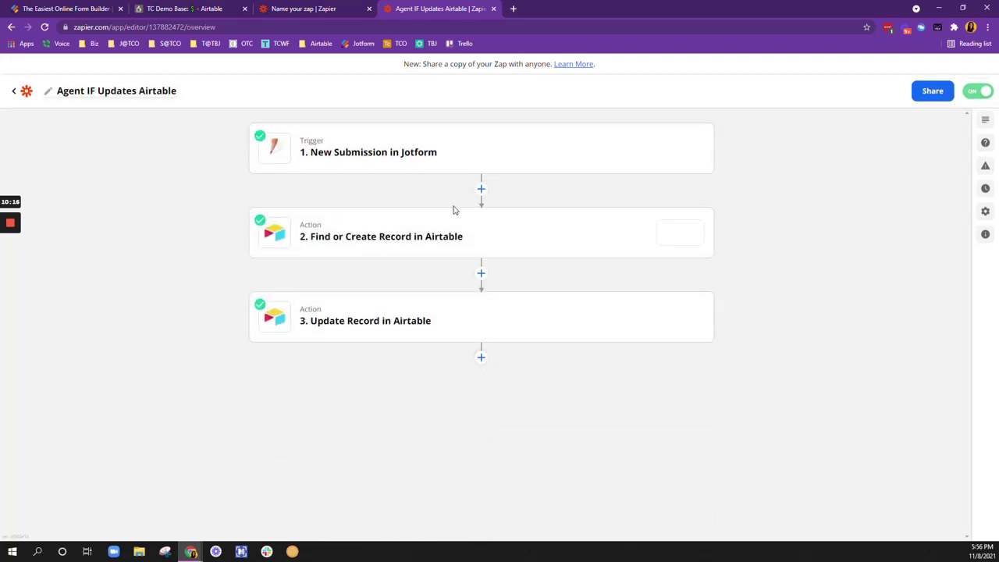
pyautogui.moveTo(487, 237)
pyautogui.click(493, 238)
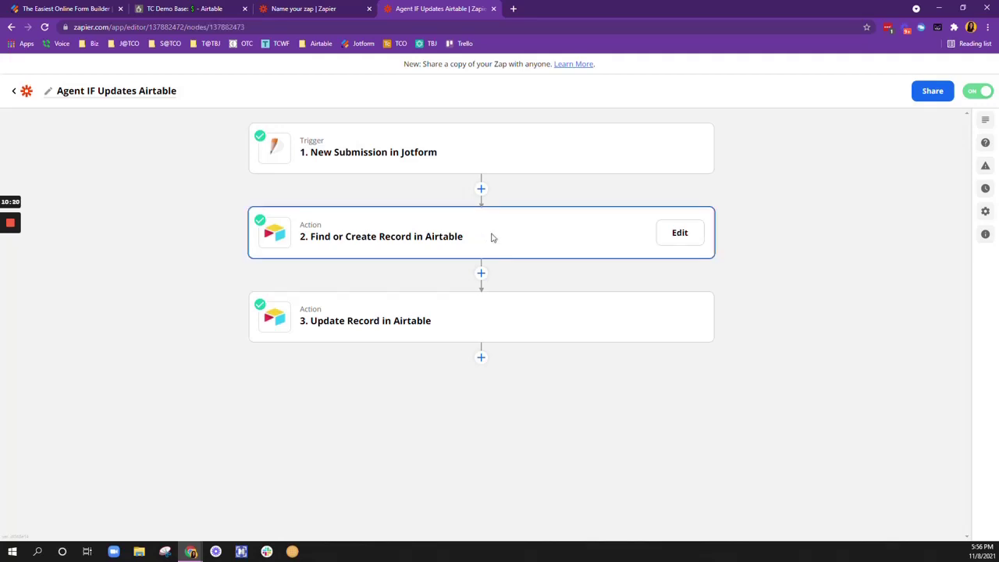
pyautogui.click(378, 272)
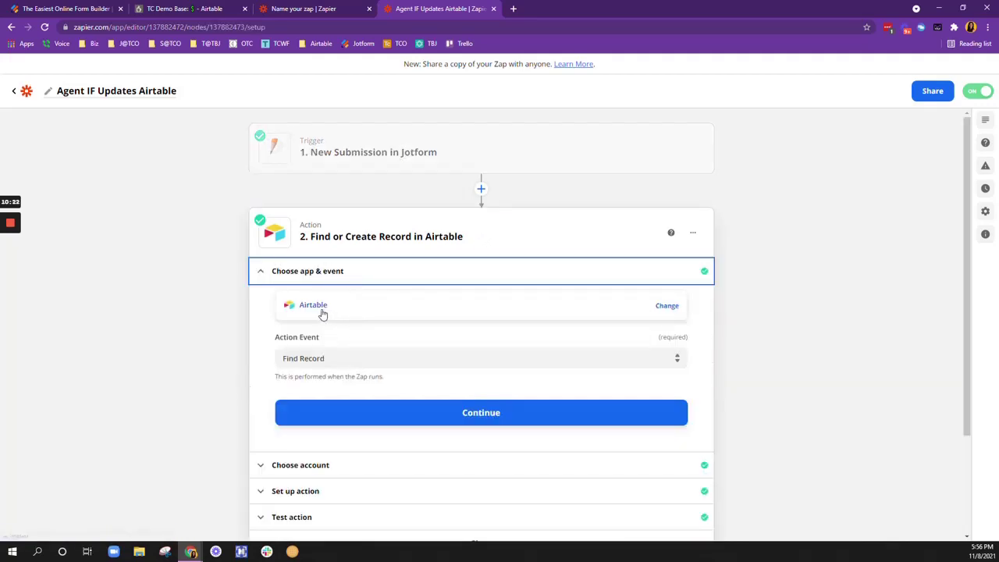
pyautogui.scroll(-1, 384, 337)
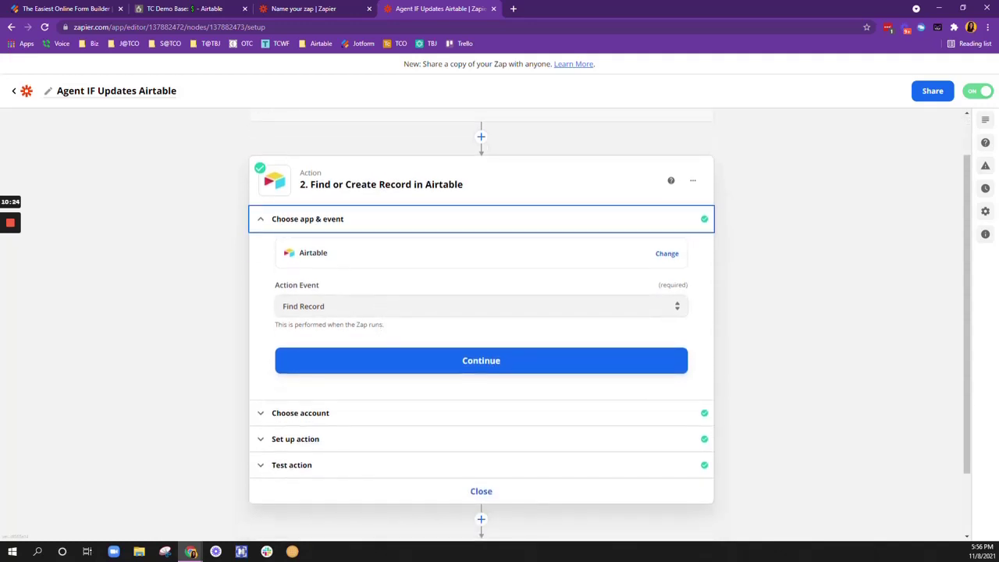
pyautogui.click(312, 306)
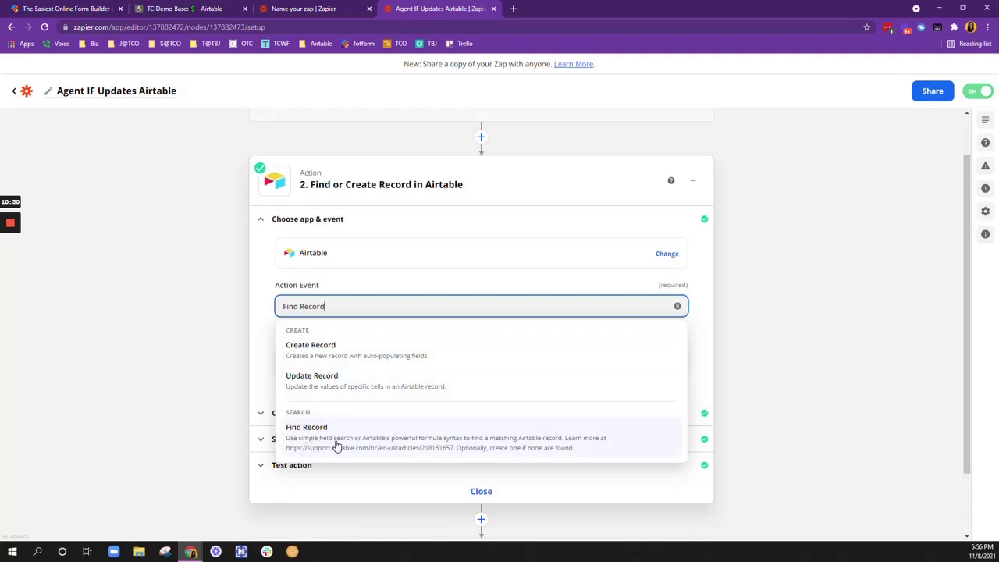
pyautogui.click(259, 337)
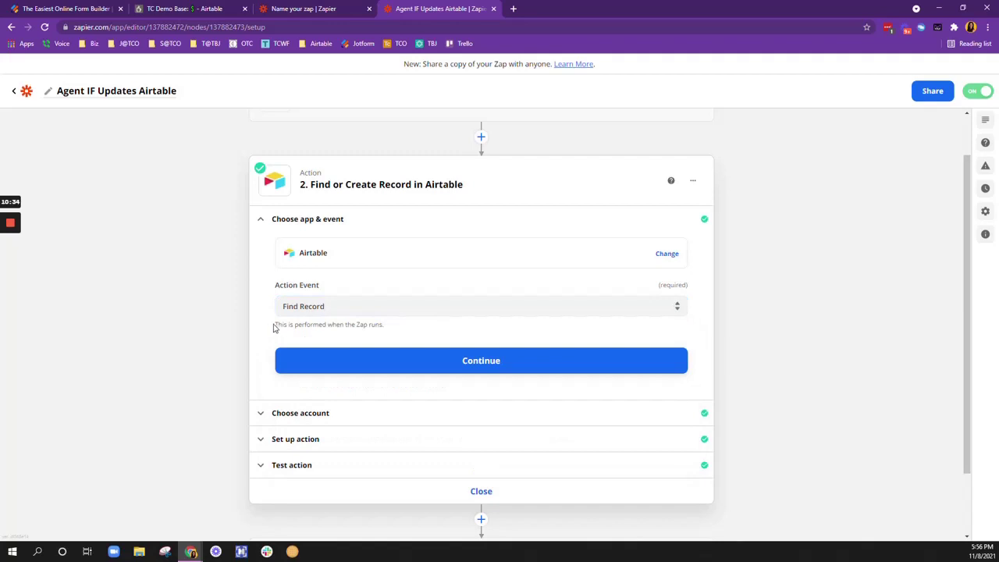
pyautogui.click(334, 363)
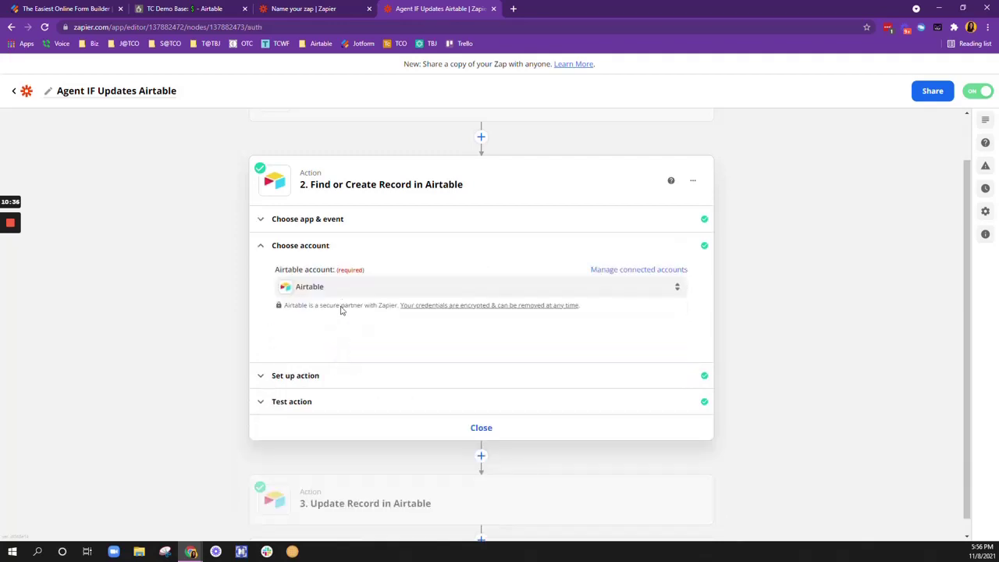
pyautogui.click(316, 380)
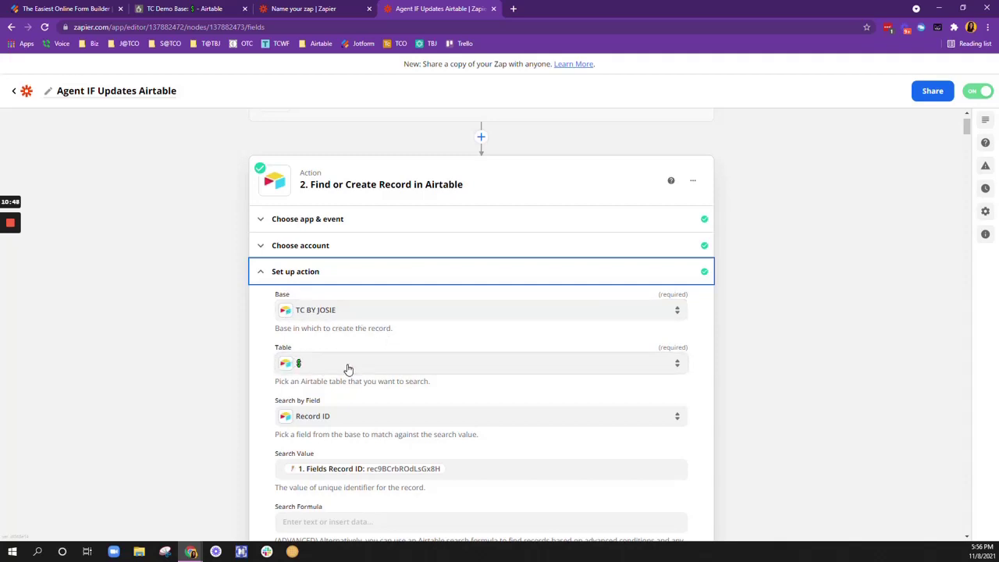
pyautogui.scroll(-2, 351, 390)
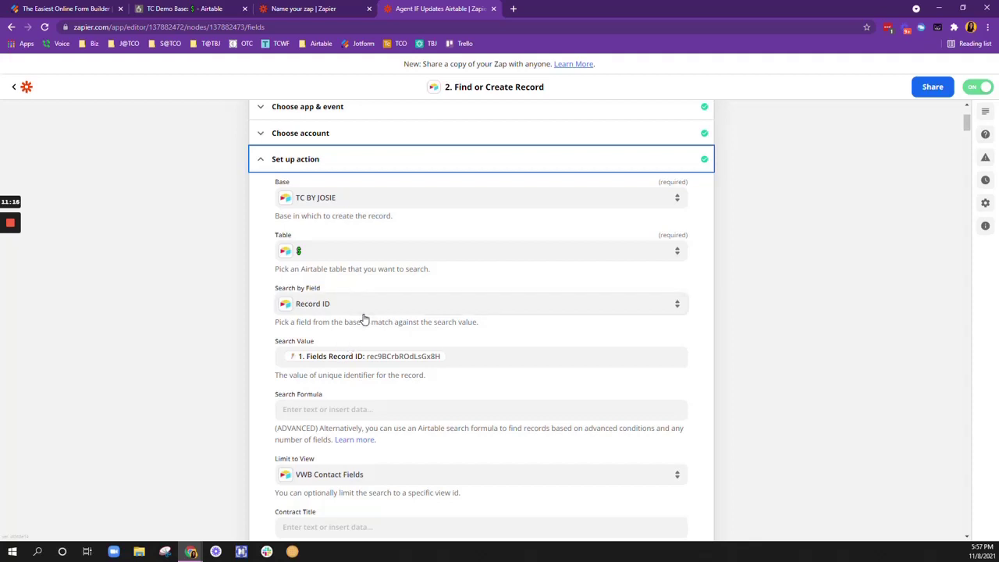
# In Airtable's Demo View, show the Agent Intake Jotform, Prefill Agent Intake JF, Agent IF Submitted and Agent IF Formula fields
pyautogui.click(188, 8)
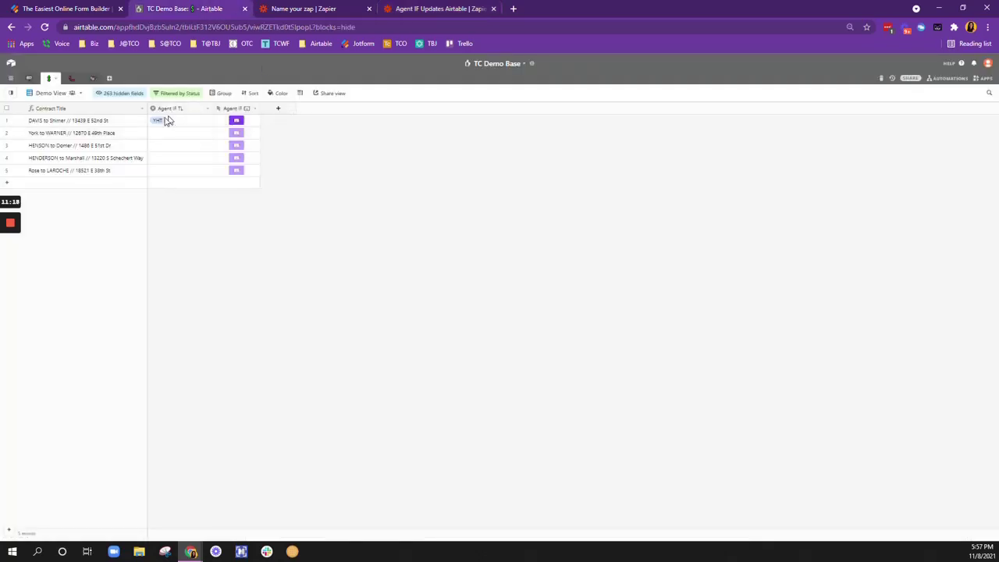
pyautogui.click(132, 94)
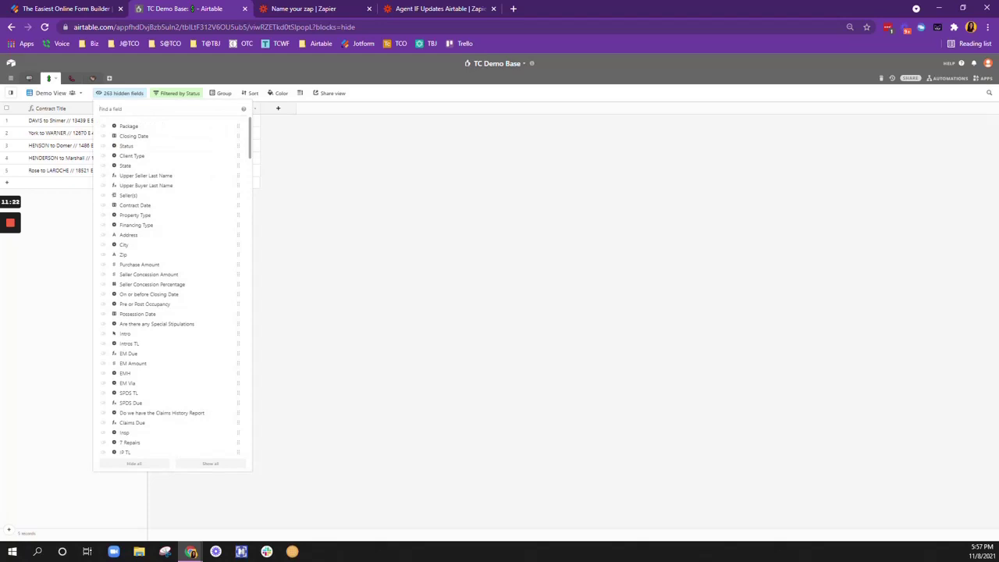
pyautogui.write('agent i')
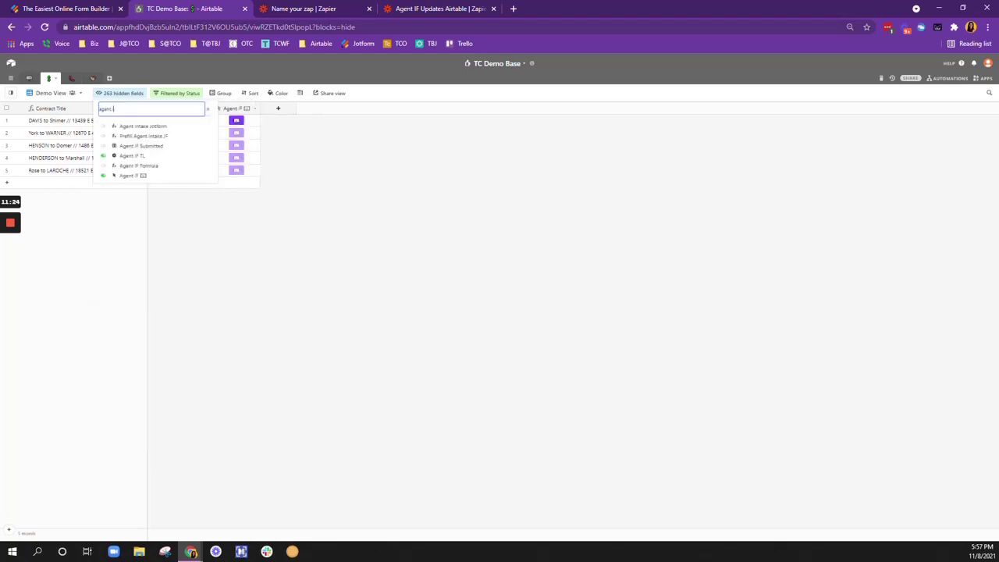
pyautogui.click(156, 127)
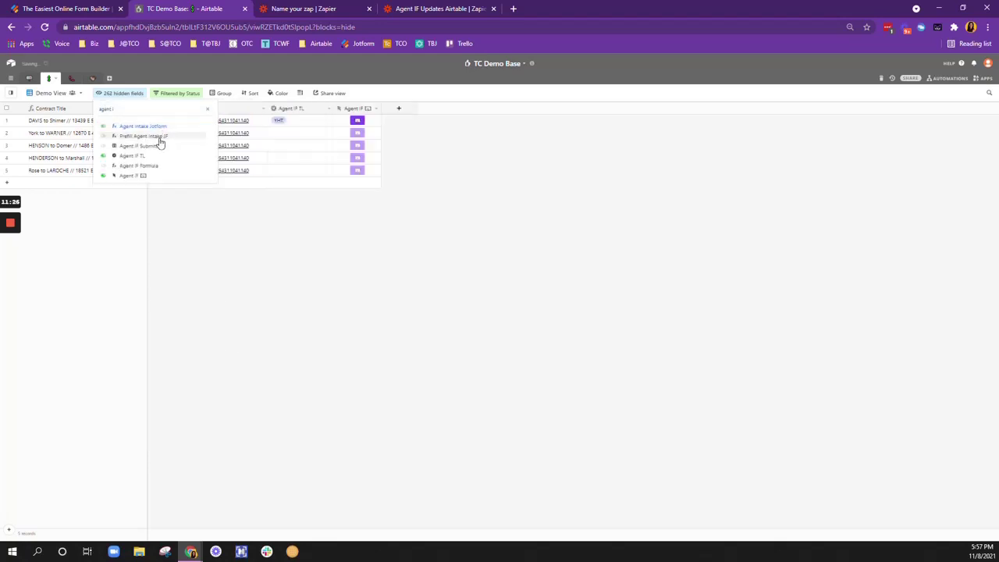
pyautogui.click(156, 137)
pyautogui.click(155, 146)
pyautogui.click(149, 167)
pyautogui.click(336, 261)
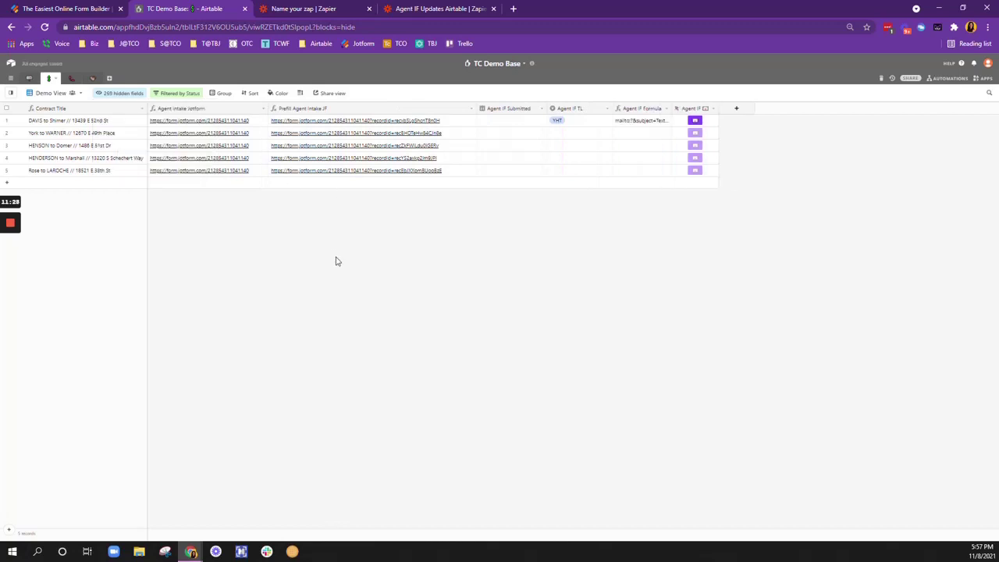
# Open the Prefill Agent Intake JF field's formula and highlight its recordId parameter
pyautogui.doubleClick(335, 109)
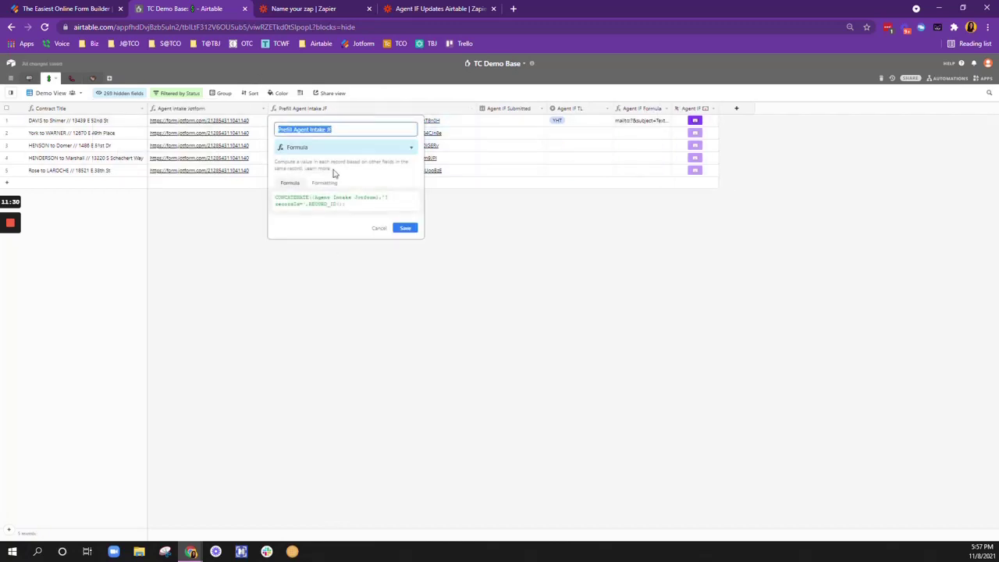
pyautogui.click(409, 201)
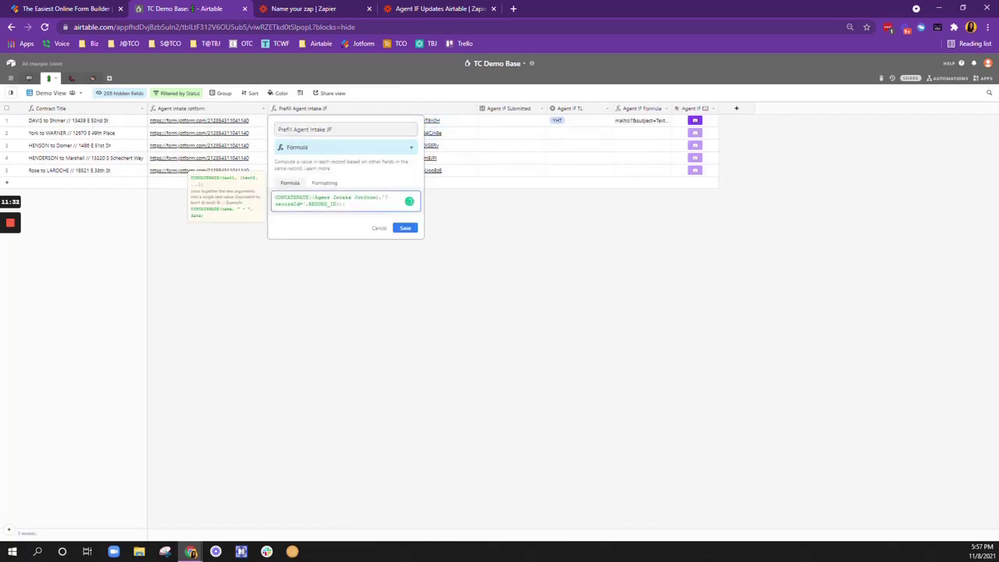
pyautogui.hotkey('ctrl', 'shift', 'Right')
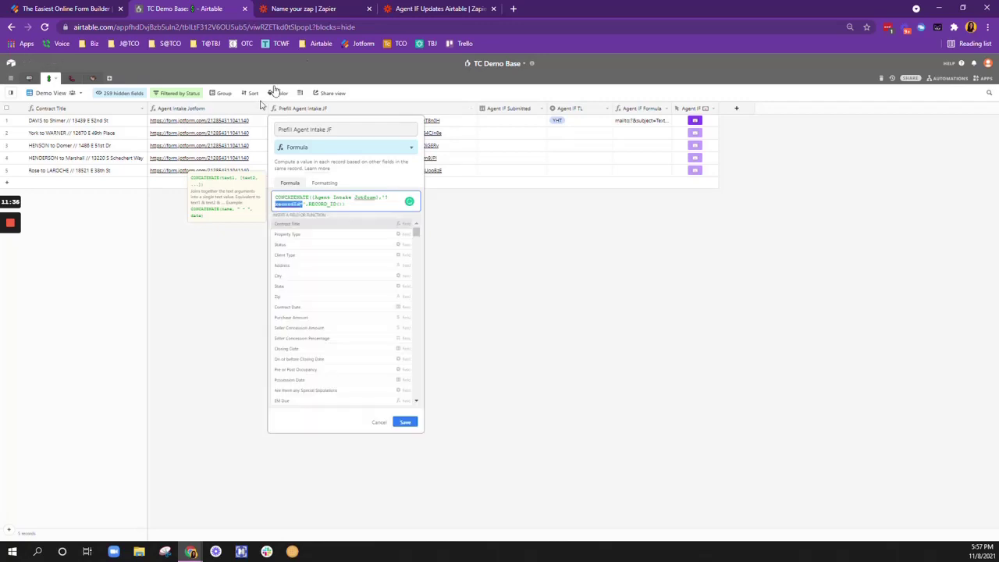
# Switch to the Agent IF Updates Airtable Zap and examine the Find or Create Record action's Search Value, Search Formula and Limit to View settings
pyautogui.click(316, 9)
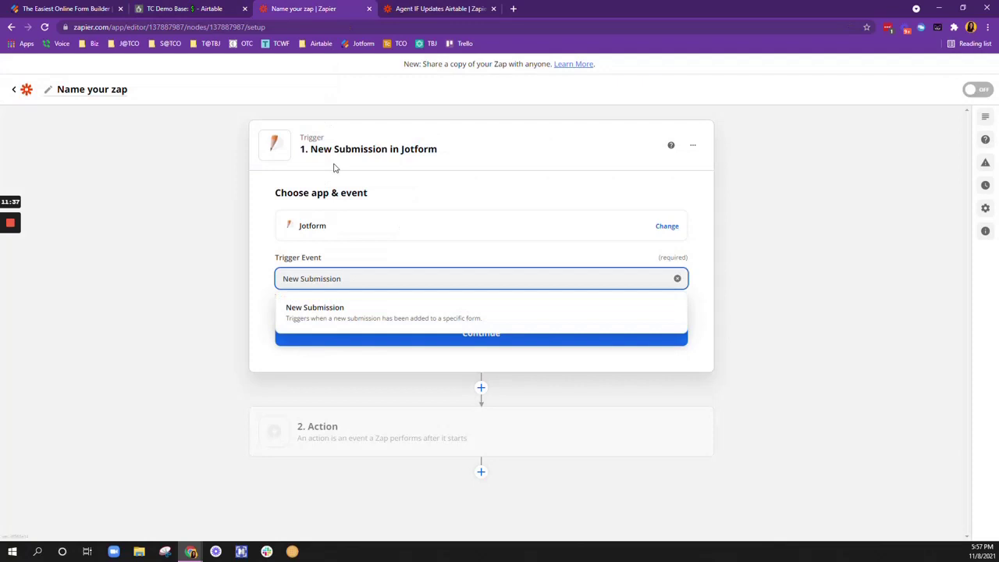
pyautogui.click(430, 8)
pyautogui.scroll(-2, 436, 389)
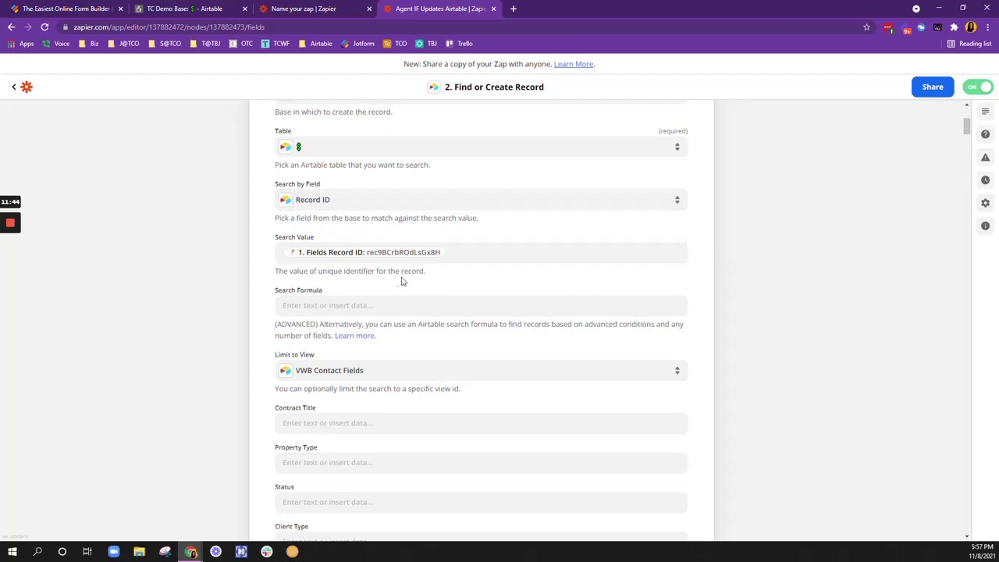
pyautogui.scroll(-2, 340, 308)
pyautogui.scroll(-1, 341, 308)
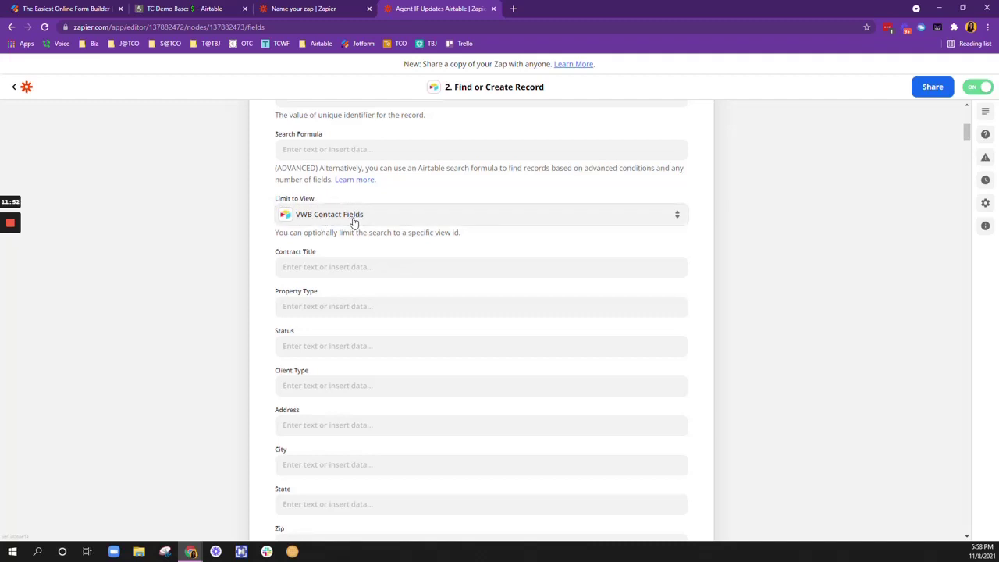
# Look through the Find or Create Record action's record fields down to the option to create the Airtable record if it doesn't exist
pyautogui.scroll(-2, 376, 268)
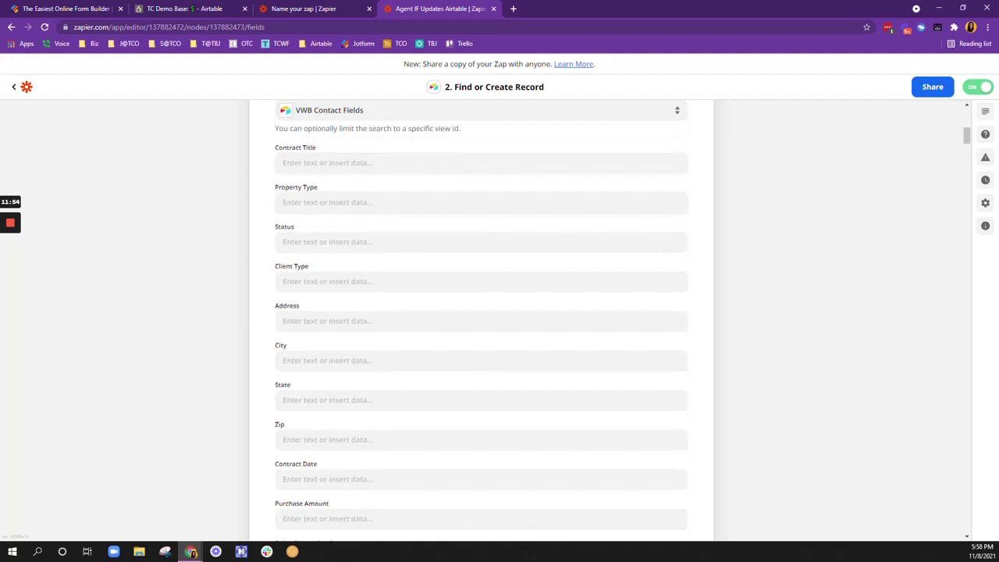
pyautogui.scroll(-15, 333, 252)
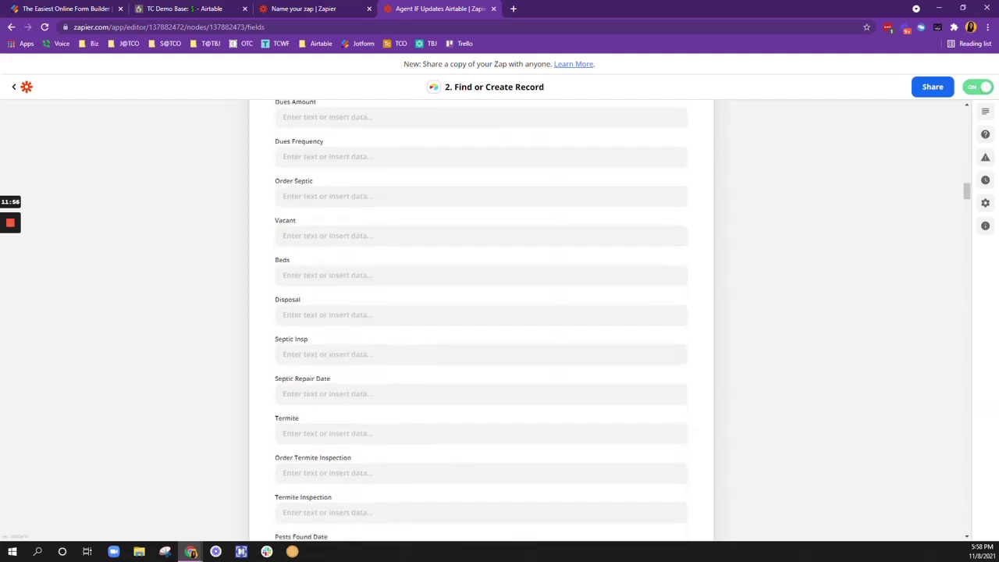
pyautogui.scroll(-10, 481, 320)
pyautogui.scroll(4, 481, 320)
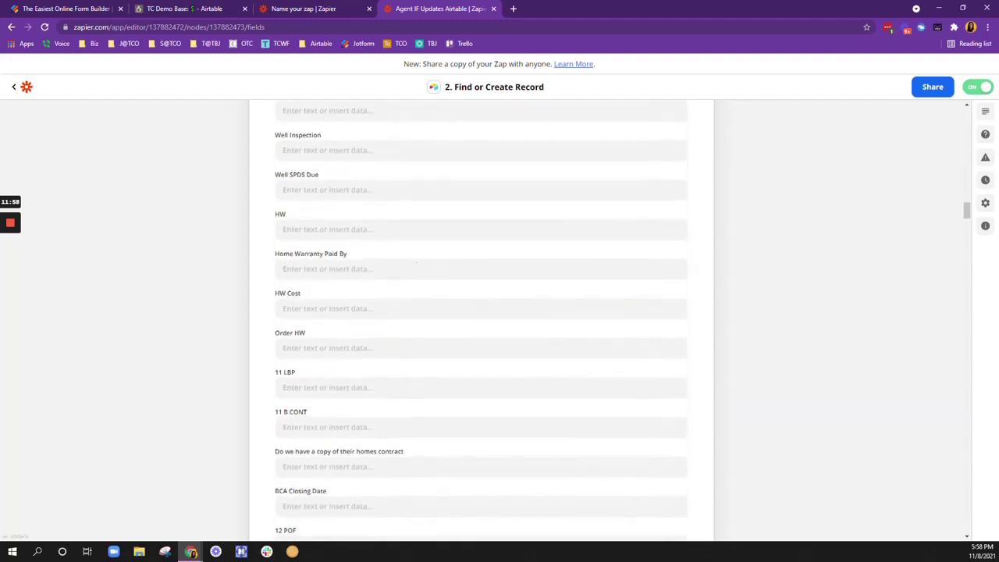
pyautogui.scroll(-15, 394, 383)
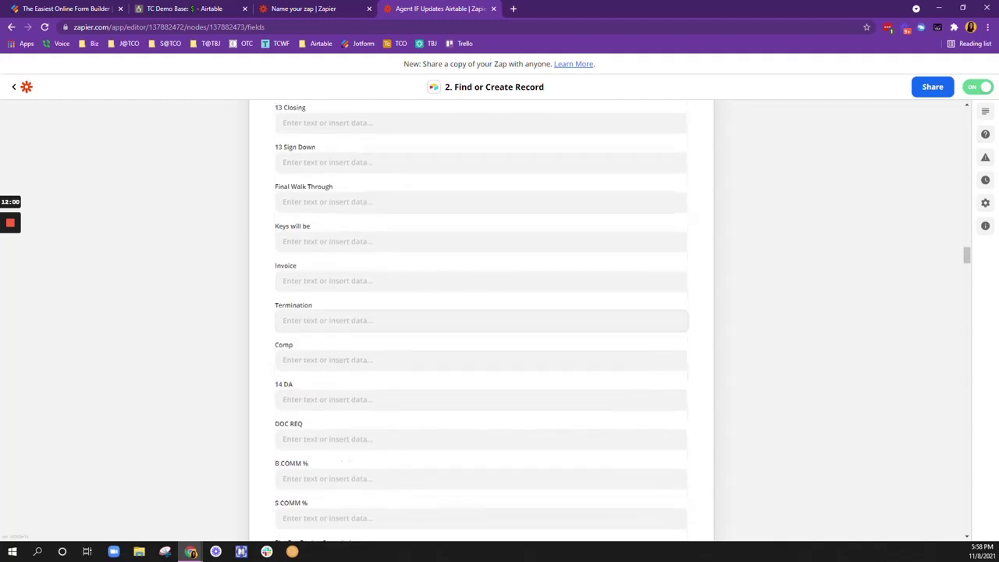
pyautogui.scroll(-15, 394, 382)
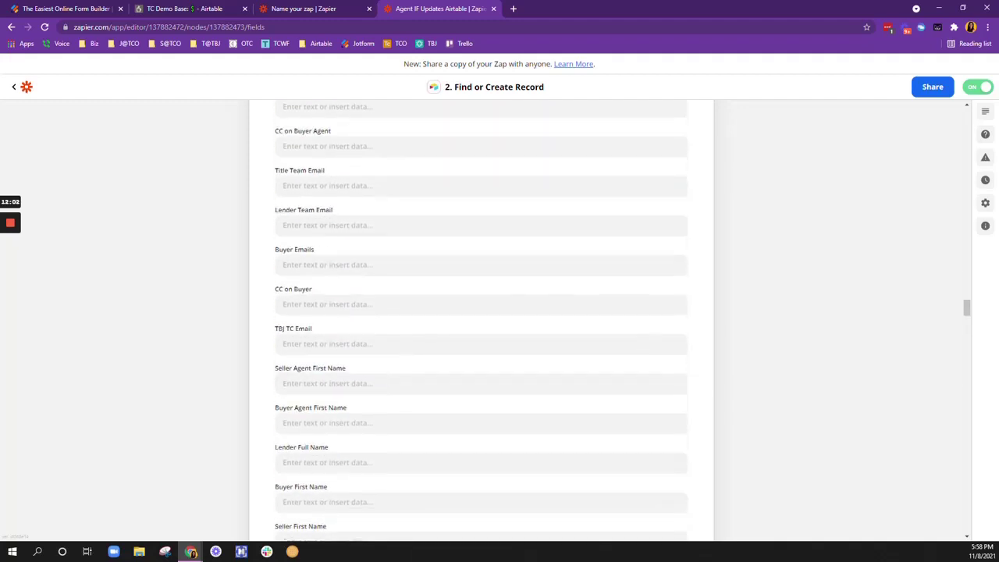
pyautogui.scroll(-15, 394, 385)
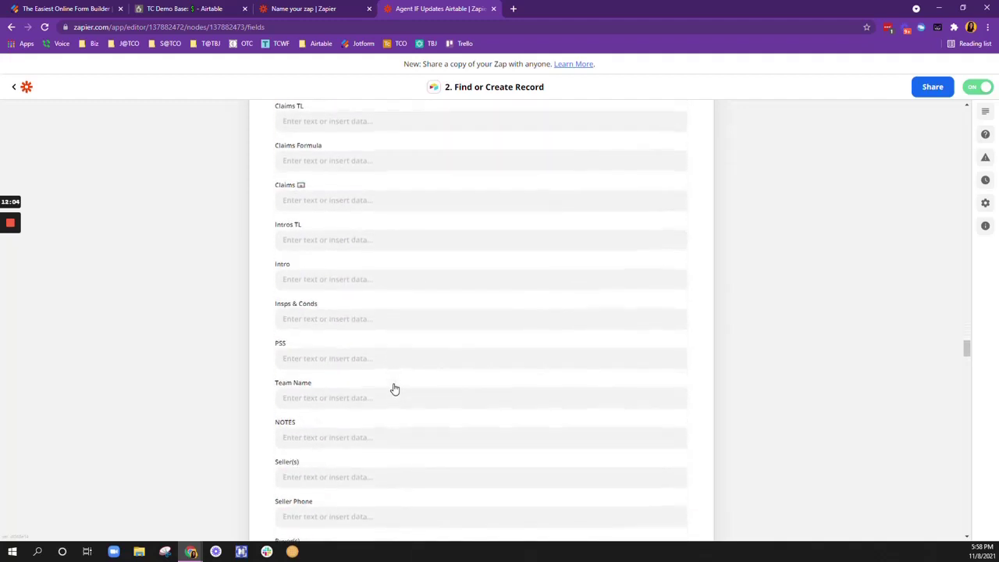
pyautogui.scroll(-15, 394, 389)
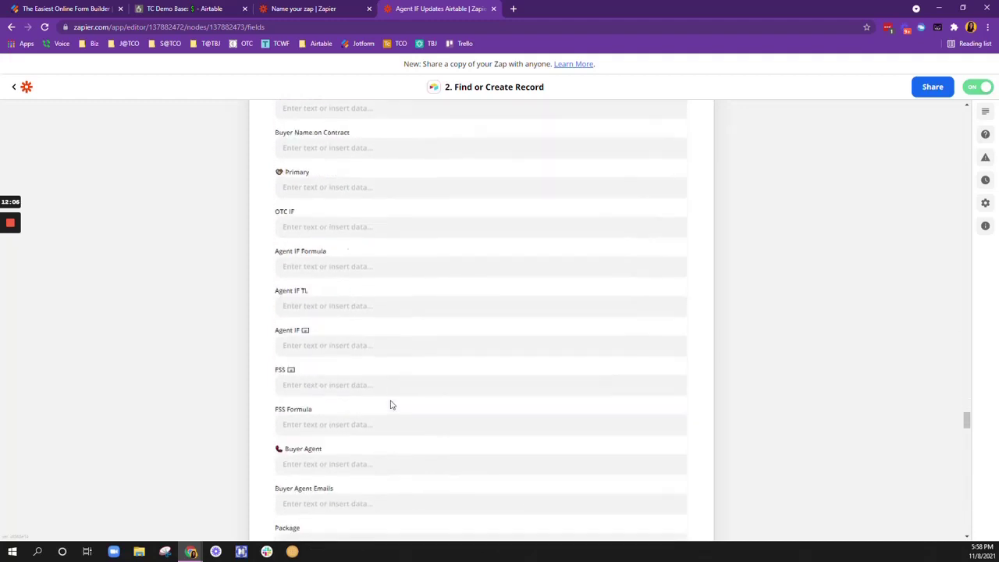
pyautogui.scroll(-15, 391, 405)
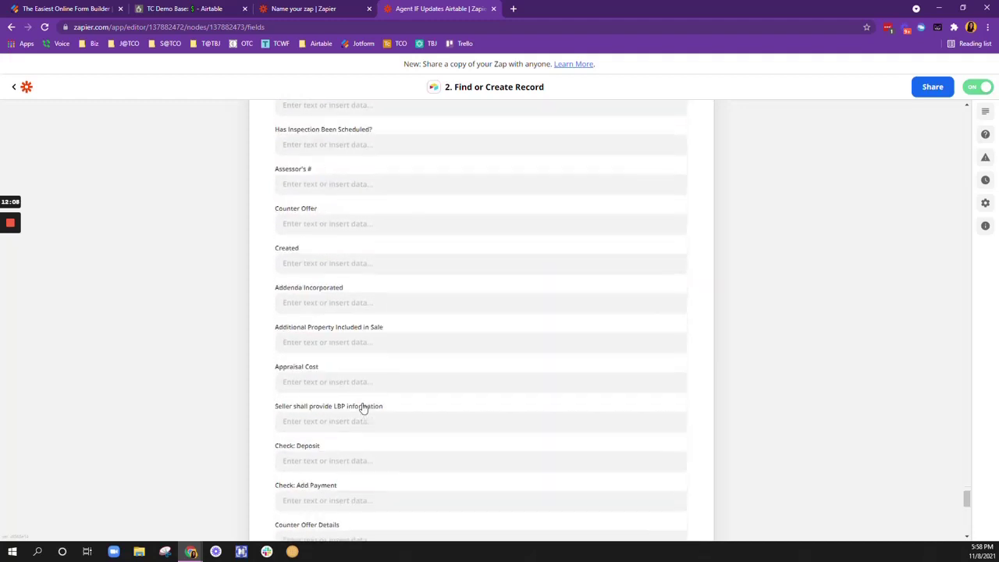
pyautogui.scroll(-10, 363, 407)
pyautogui.scroll(2, 437, 320)
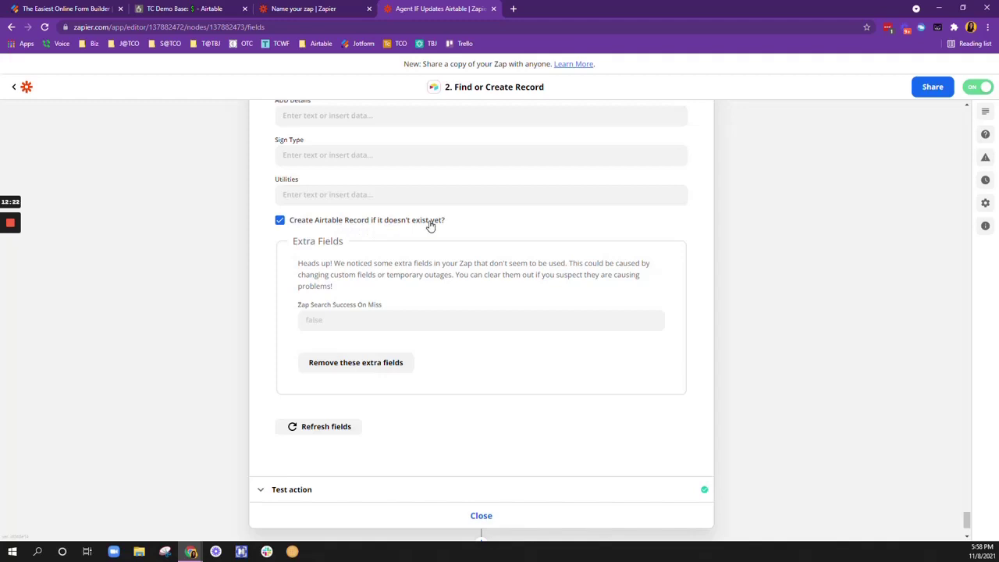
pyautogui.scroll(-2, 379, 297)
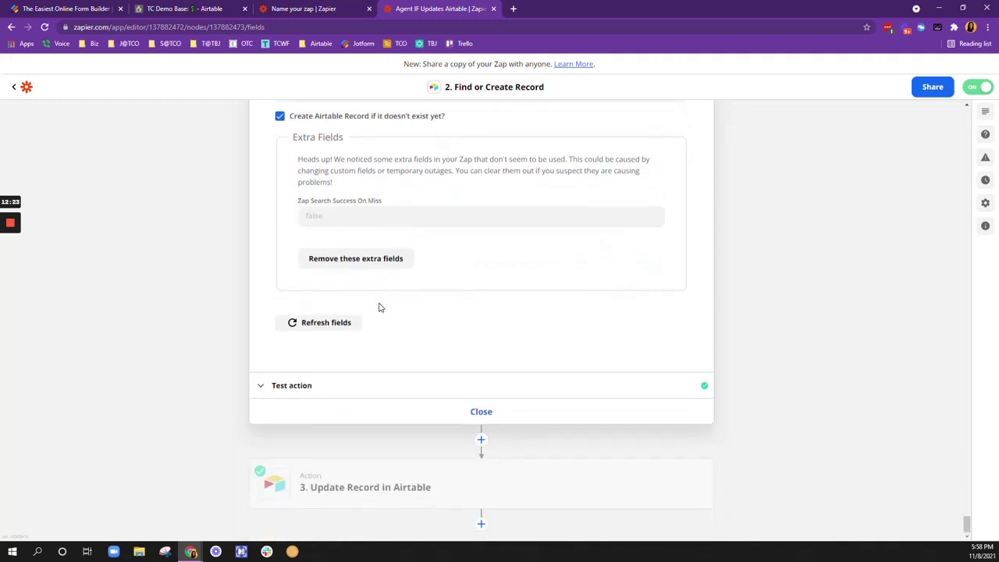
# Review the Find or Create Record action's test result and close the action
pyautogui.click(367, 386)
pyautogui.scroll(-3, 429, 335)
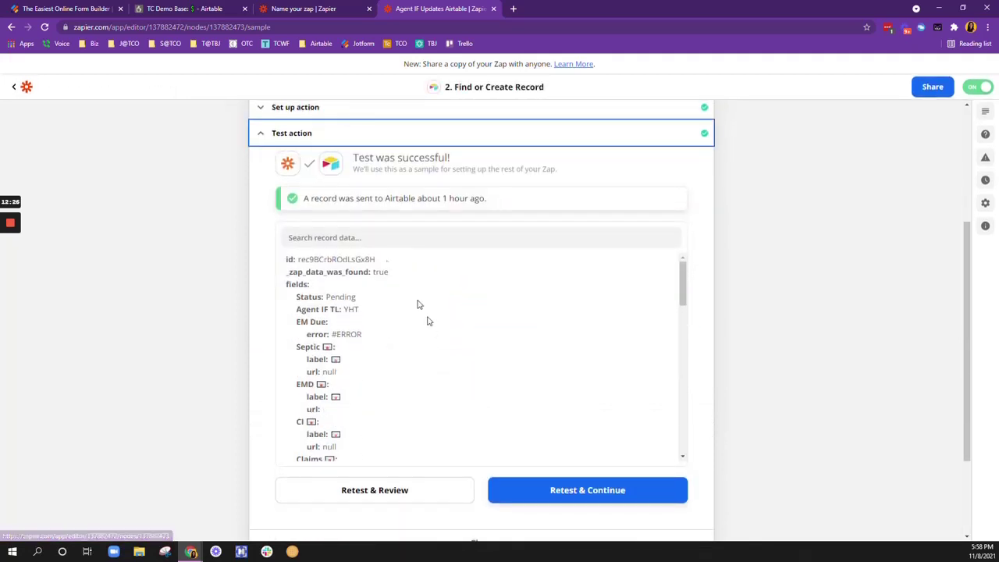
pyautogui.scroll(-2, 258, 324)
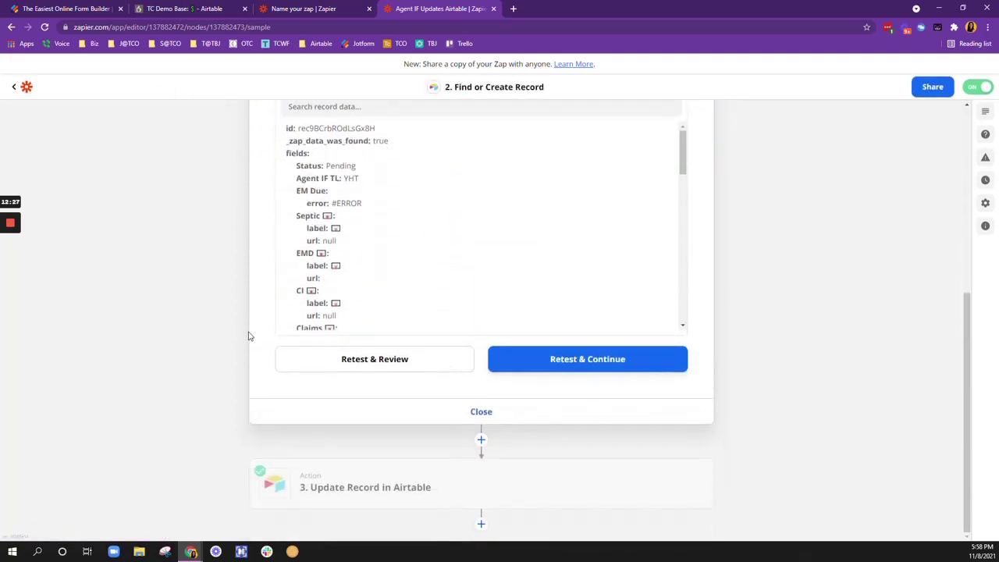
pyautogui.click(479, 412)
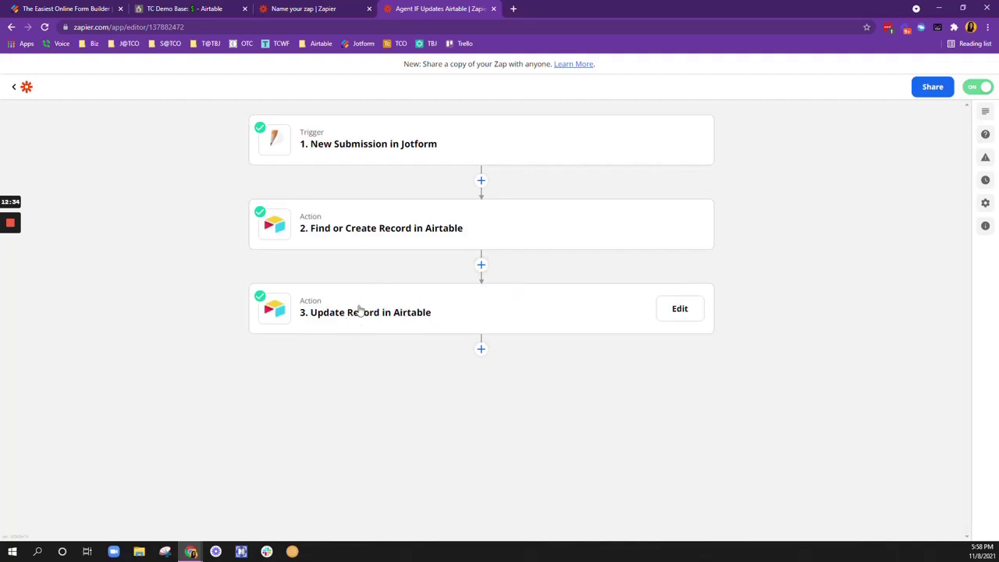
# Examine the Update Record action's event options, Airtable account, and base, table and record settings
pyautogui.click(381, 312)
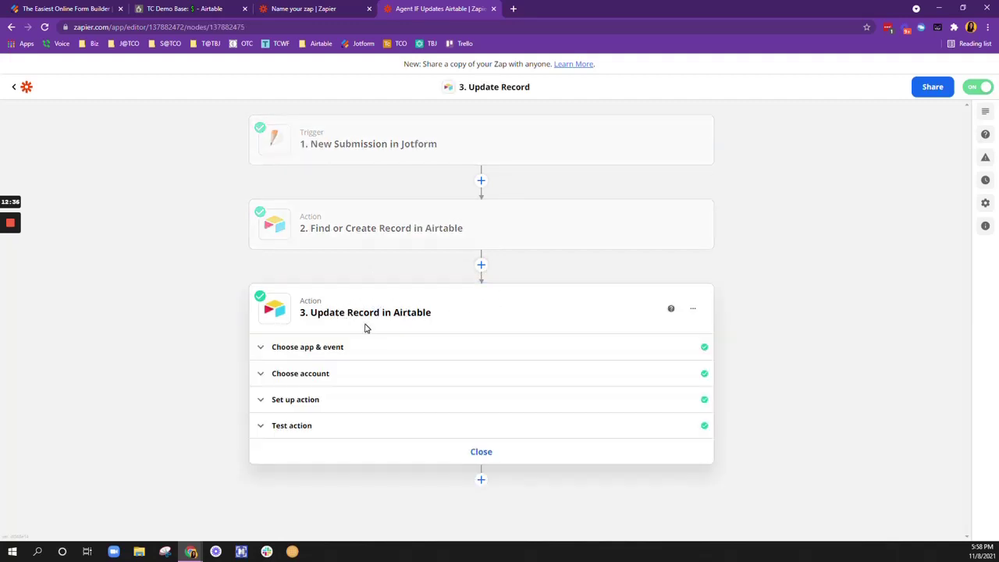
pyautogui.click(327, 349)
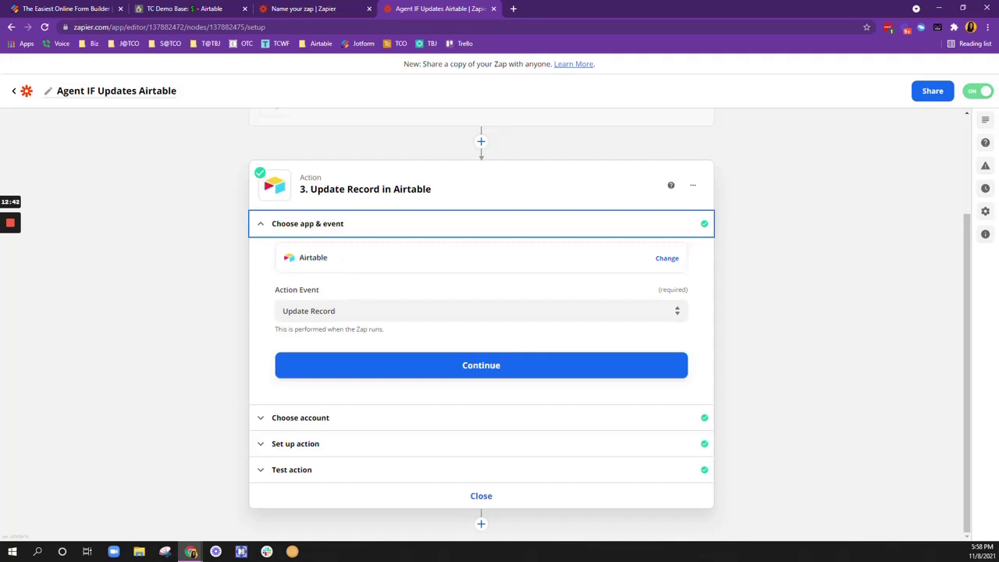
pyautogui.click(481, 310)
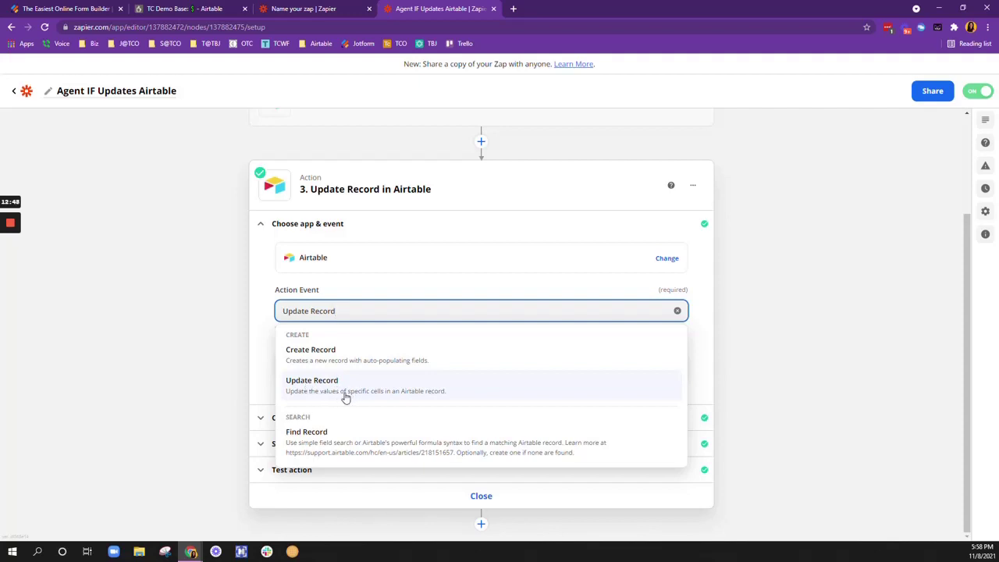
pyautogui.click(267, 361)
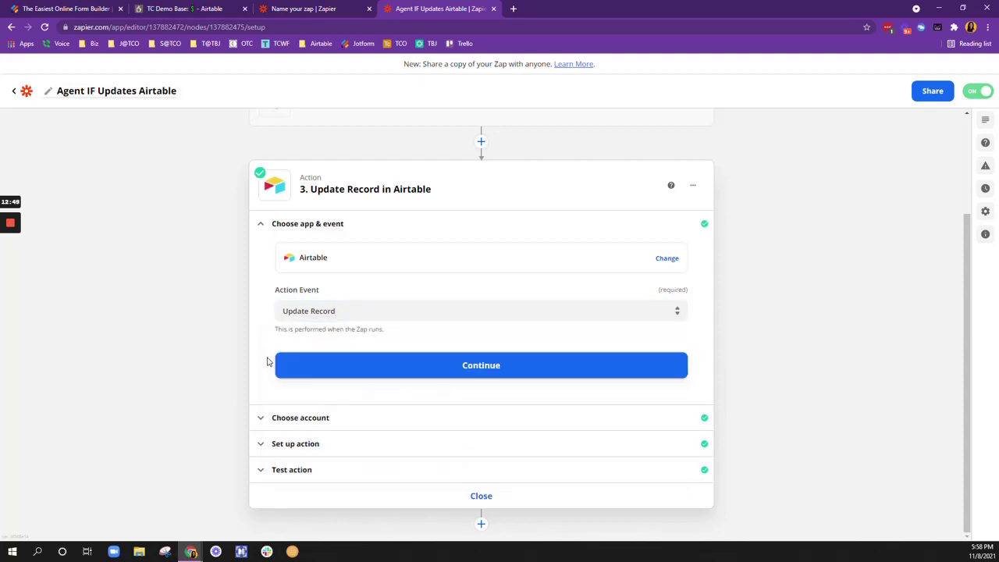
pyautogui.click(332, 418)
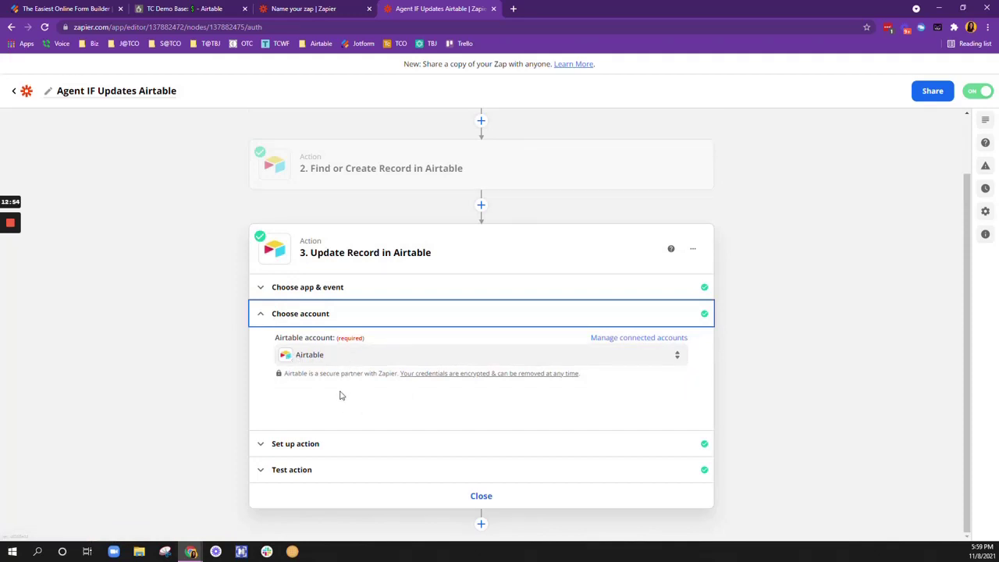
pyautogui.click(312, 445)
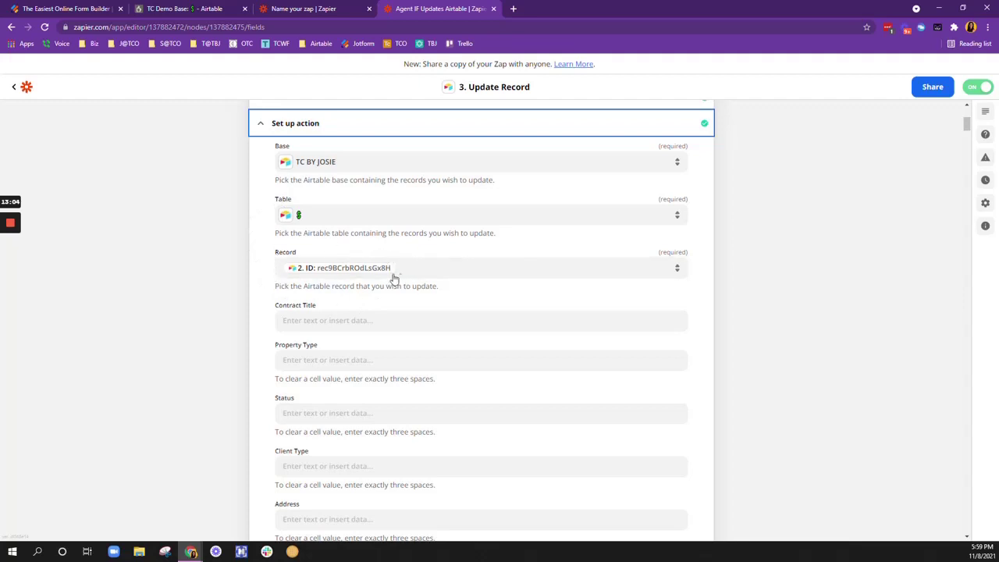
# Find the text "prima" among the Update Record action's fields and examine the Primary Agent and Primary Contact mappings
pyautogui.scroll(-10, 515, 351)
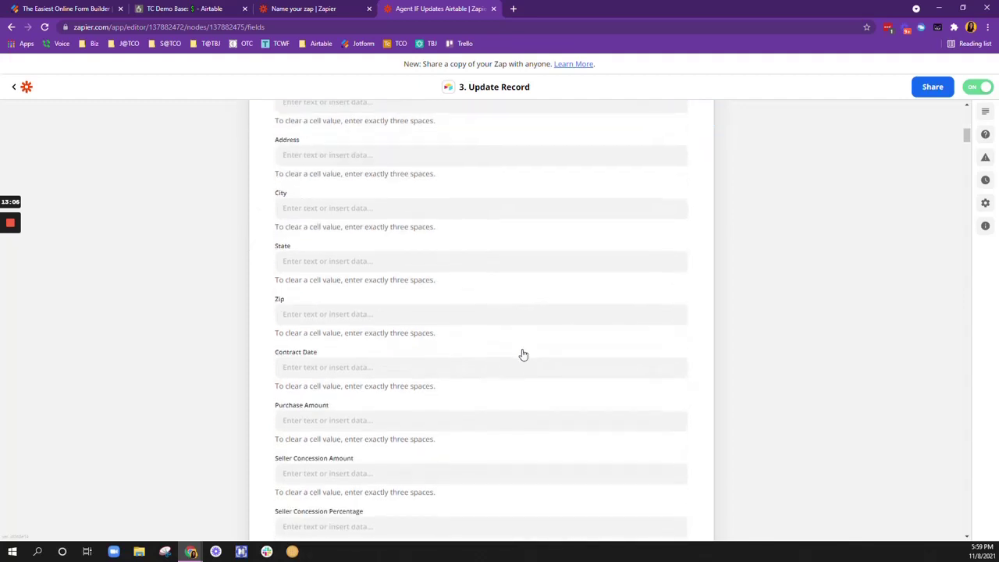
pyautogui.scroll(-20, 522, 354)
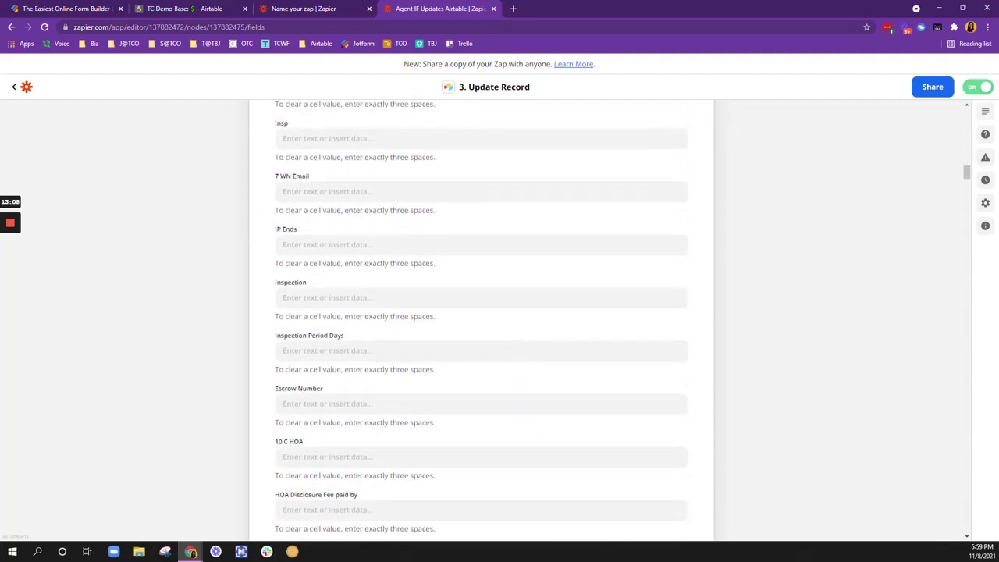
pyautogui.scroll(-20, 515, 357)
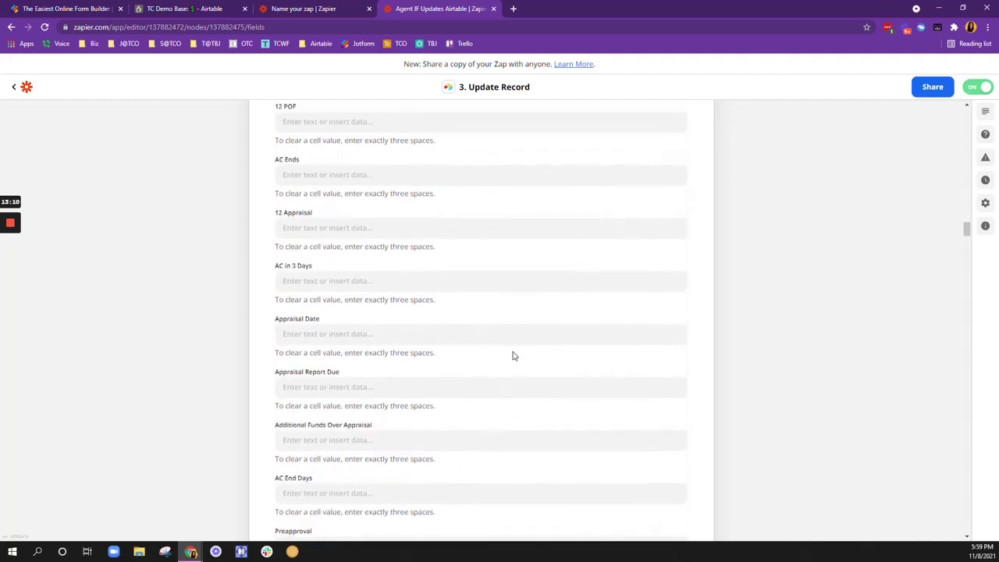
pyautogui.scroll(-15, 510, 352)
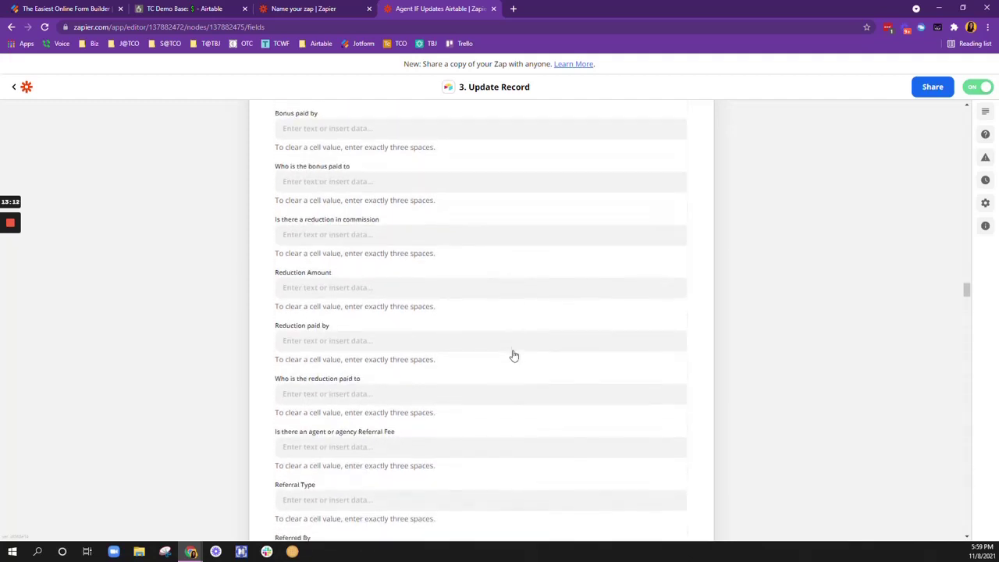
pyautogui.hotkey('ctrl', 'f')
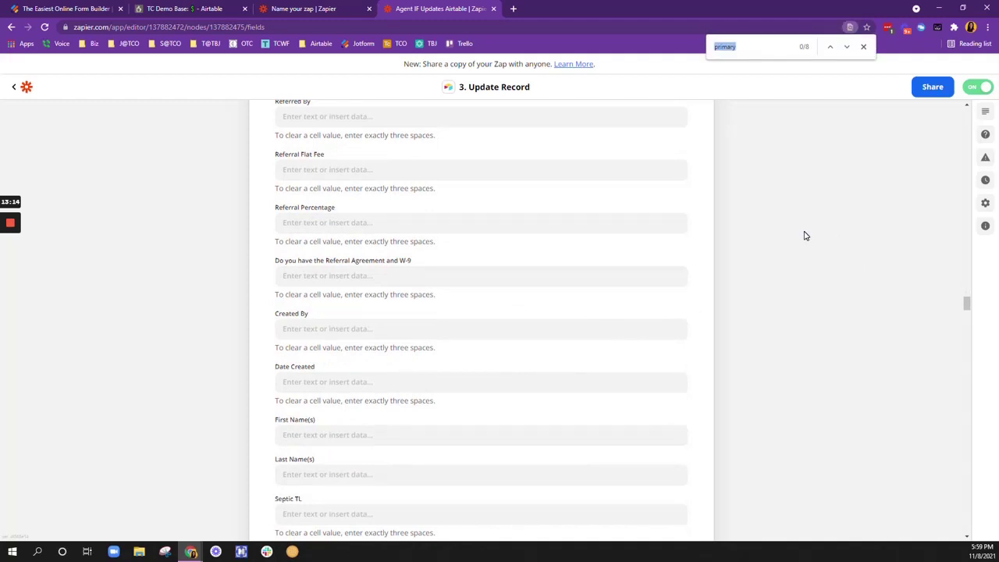
pyautogui.write('pro')
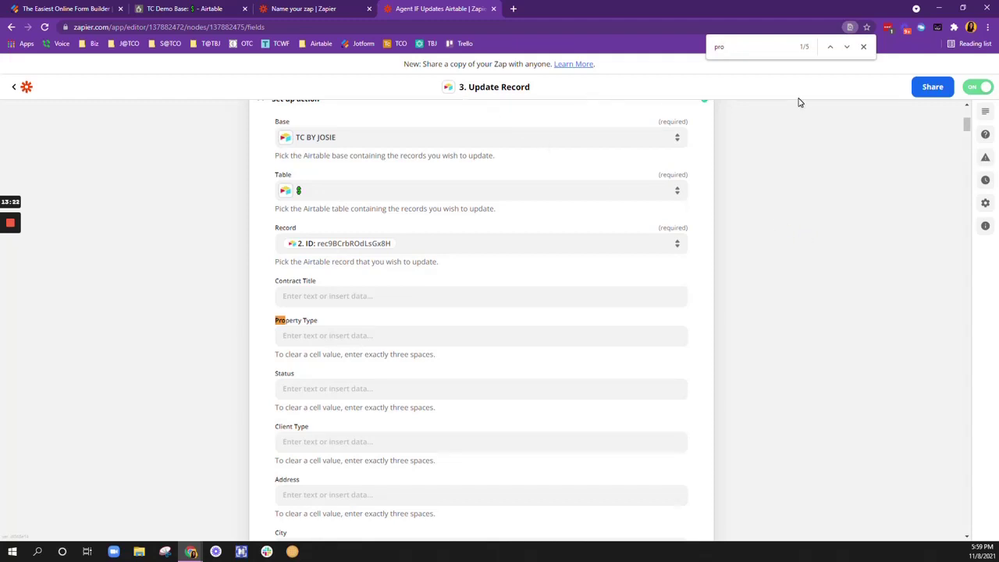
pyautogui.write('ima')
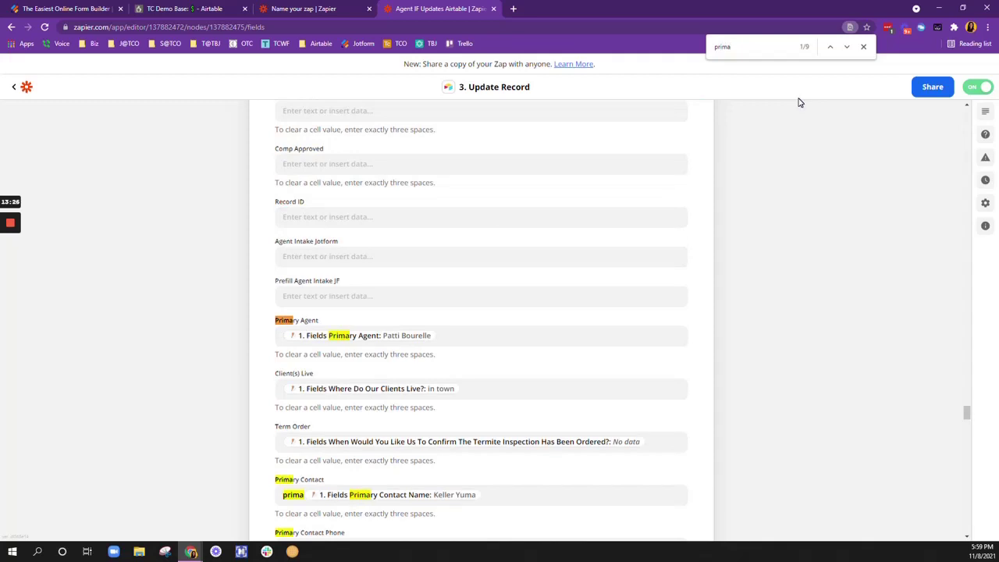
pyautogui.scroll(-3, 555, 322)
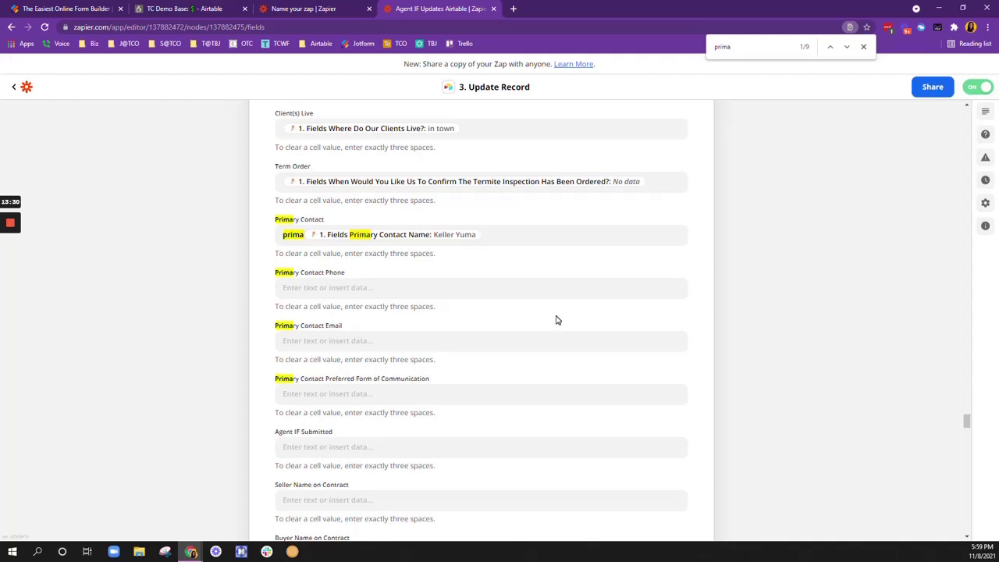
pyautogui.scroll(1, 542, 313)
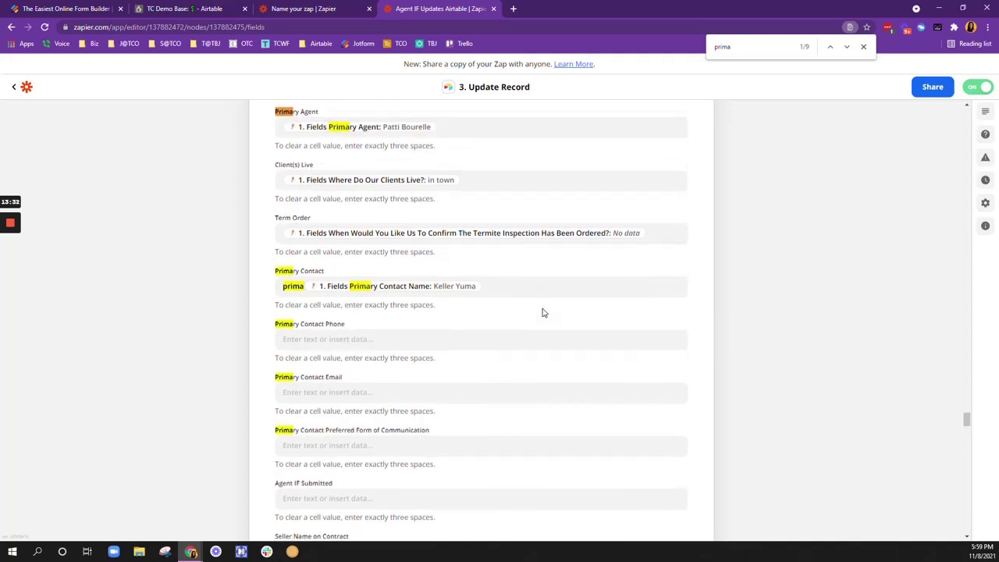
pyautogui.scroll(-1, 543, 313)
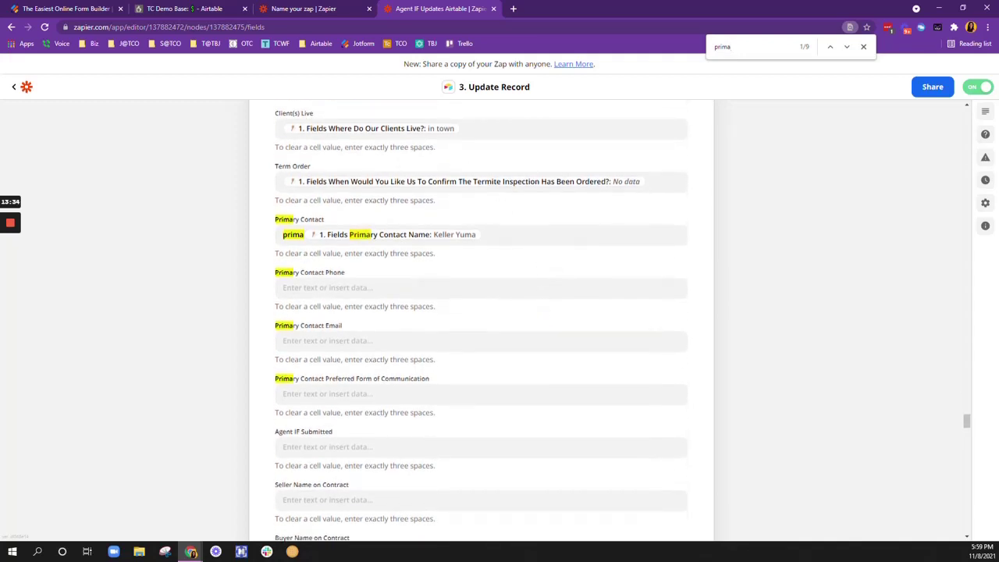
# Map the Update Record action's Primary Contact Phone field to the Jotform submission's Primary Contact Phone value
pyautogui.click(293, 285)
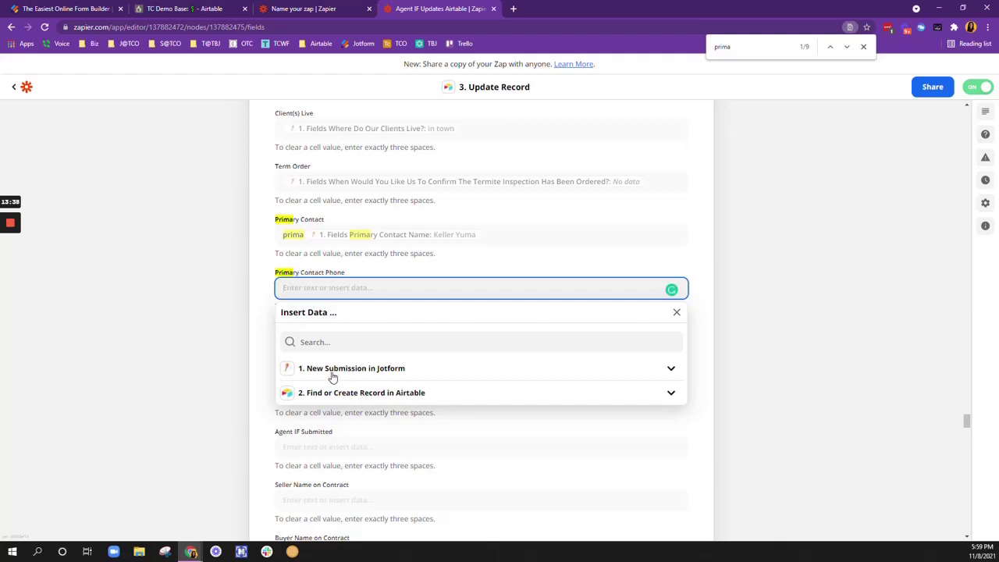
pyautogui.click(315, 342)
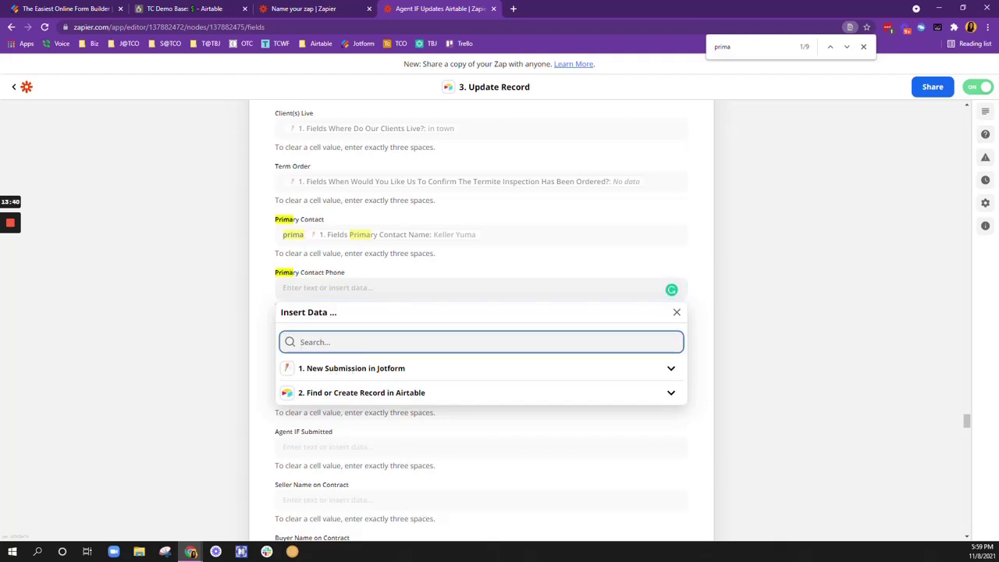
pyautogui.write('primary')
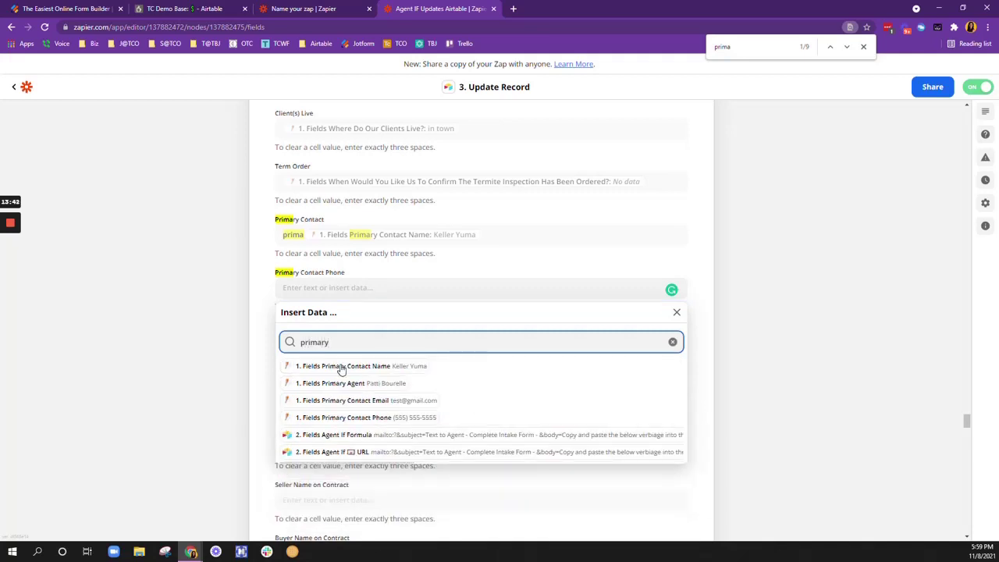
pyautogui.click(344, 370)
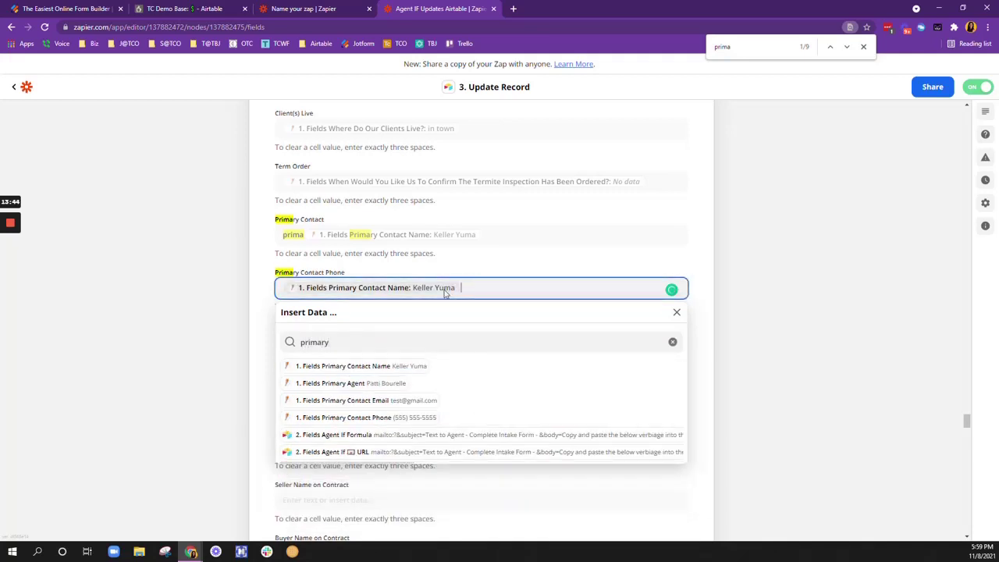
pyautogui.press('BackSpace')
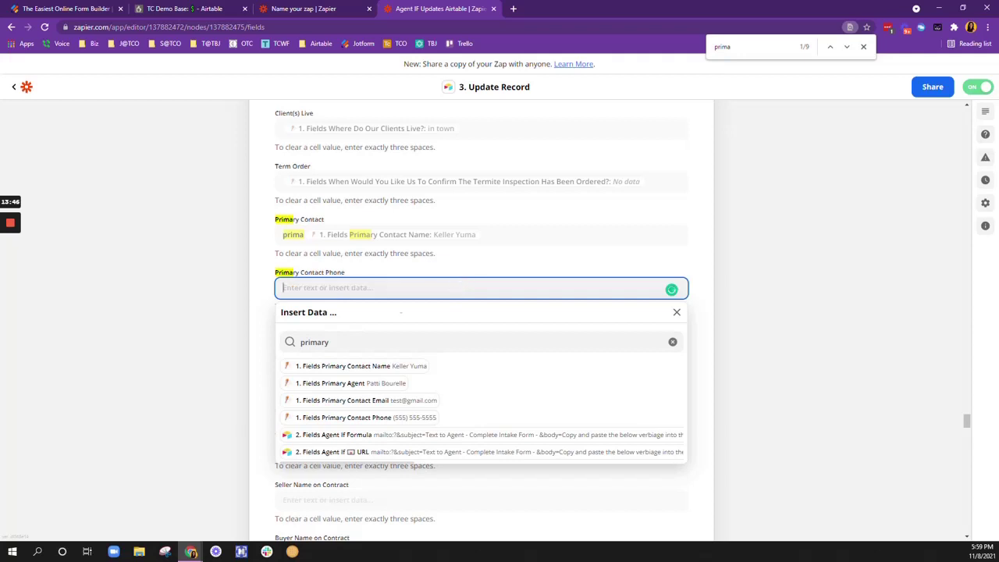
pyautogui.click(390, 421)
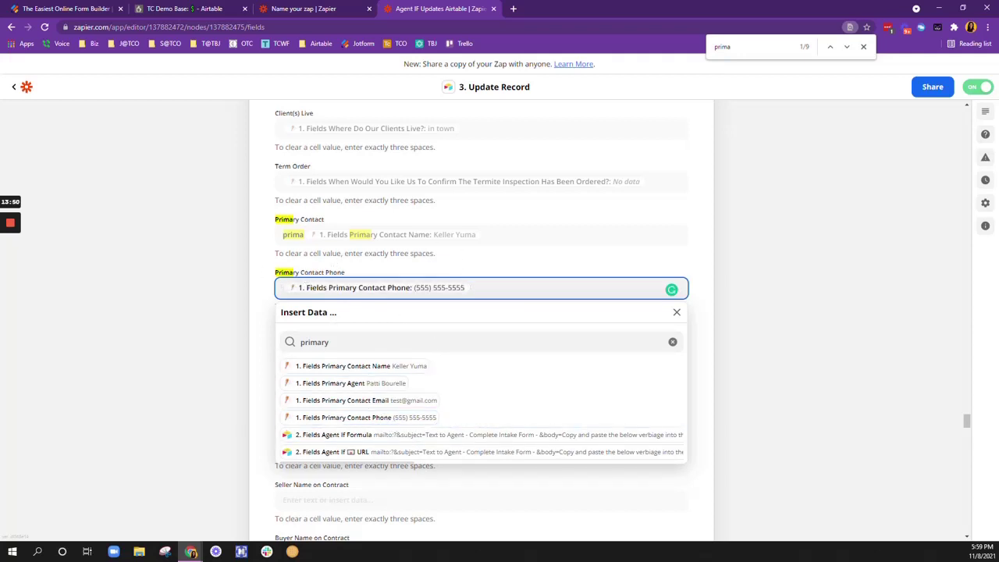
pyautogui.click(254, 295)
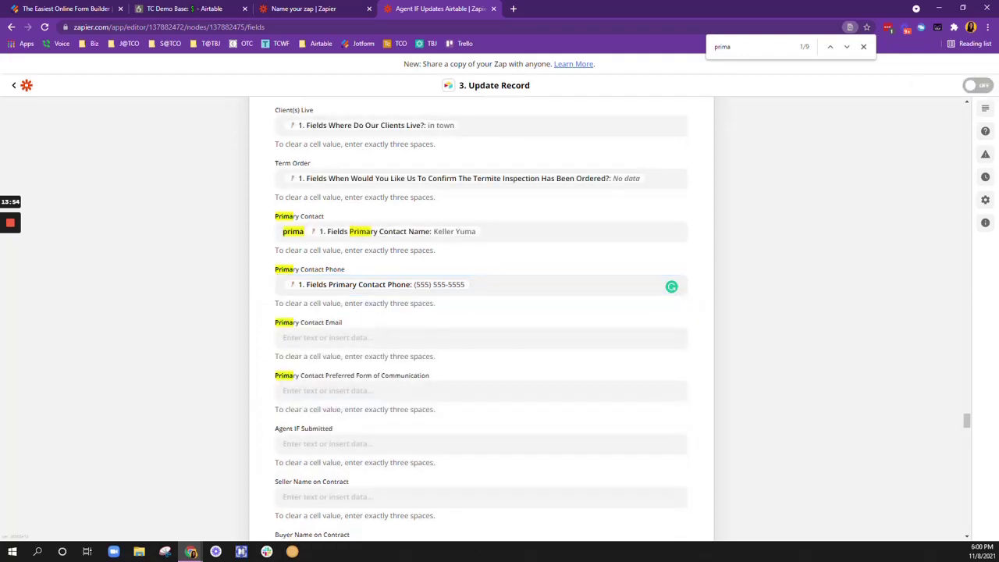
# Search the insertable data for "primary con" and insert the Jotform Primary Contact Phone value into the Primary Contact Email field
pyautogui.click(327, 337)
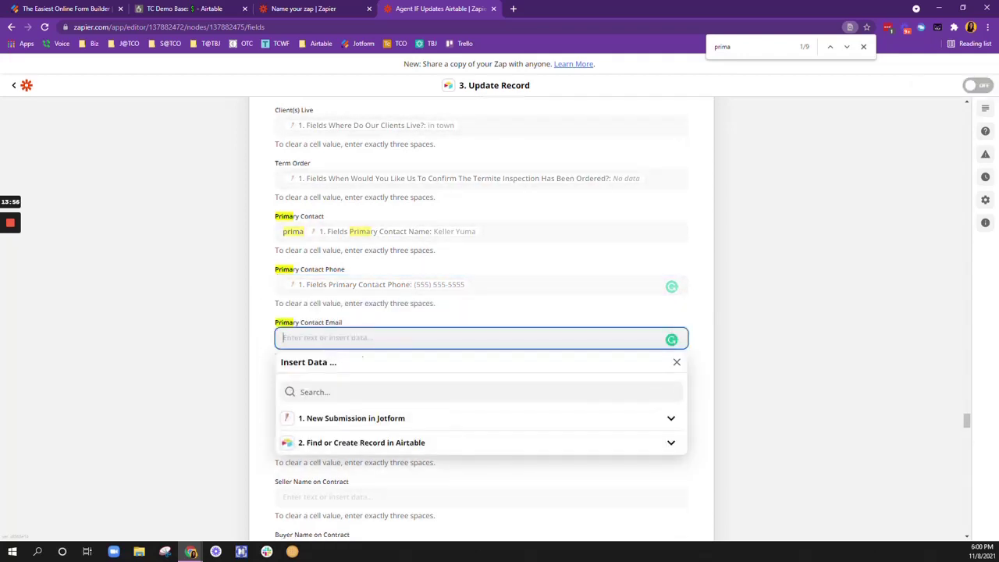
pyautogui.write('p')
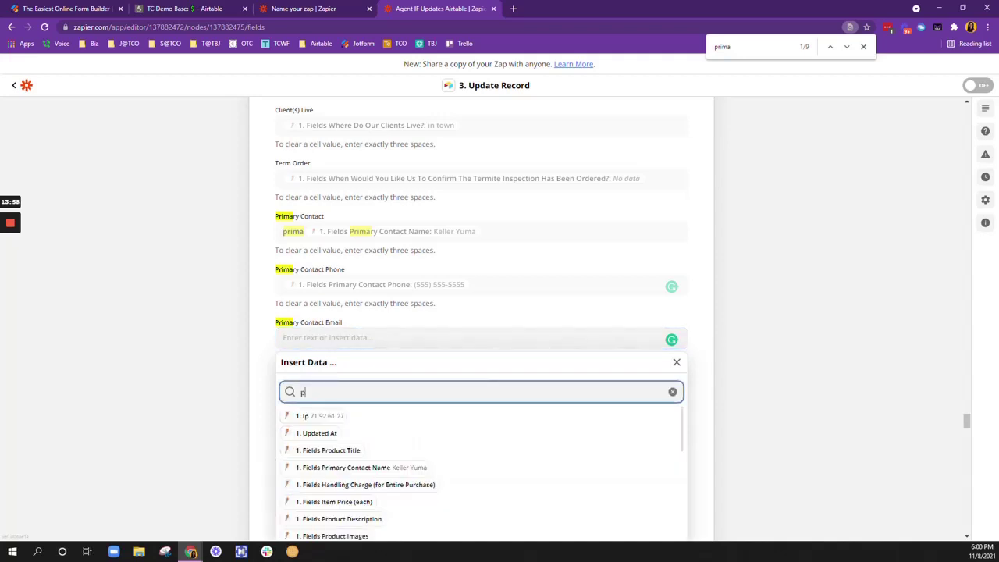
pyautogui.write('rimary')
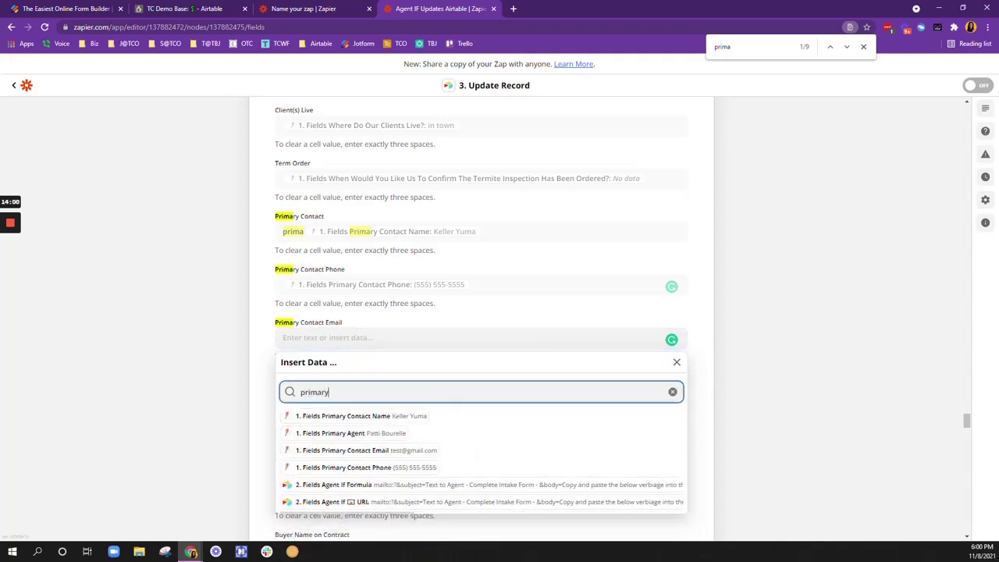
pyautogui.write(' con')
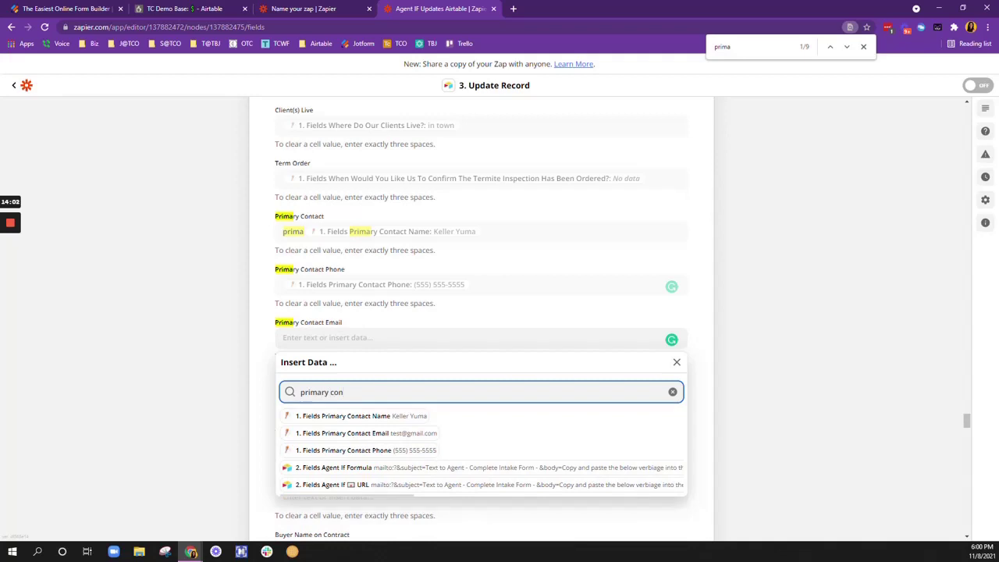
pyautogui.click(419, 450)
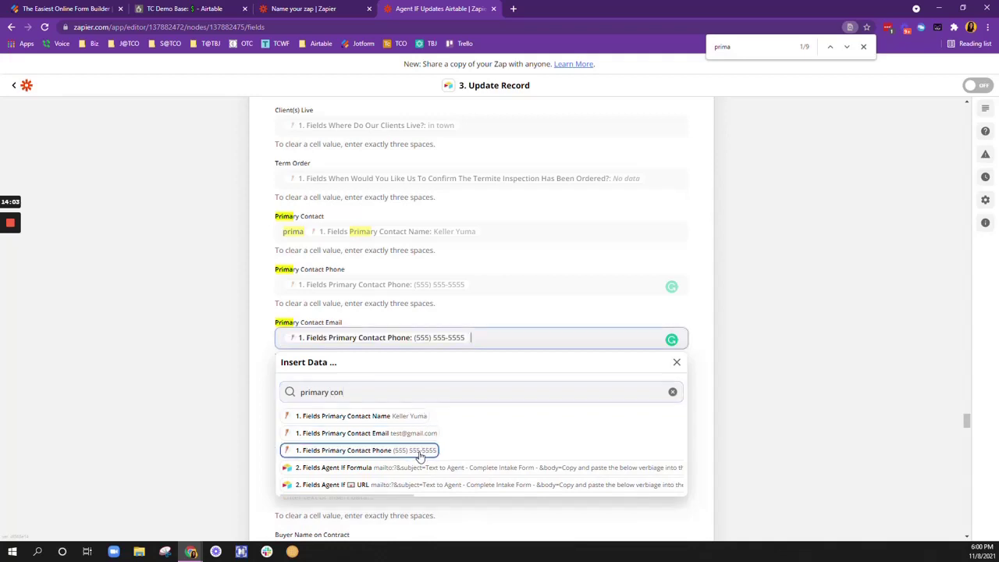
pyautogui.click(262, 363)
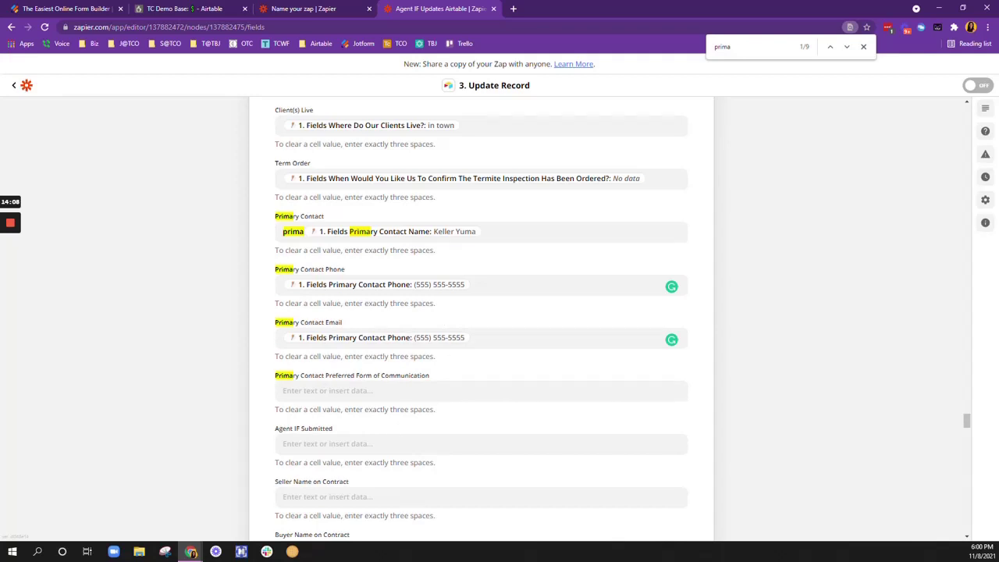
# Map Primary Contact Preferred Form of Communication to the Jotform submission's "Preferred Form Of Communication?" value
pyautogui.click(374, 391)
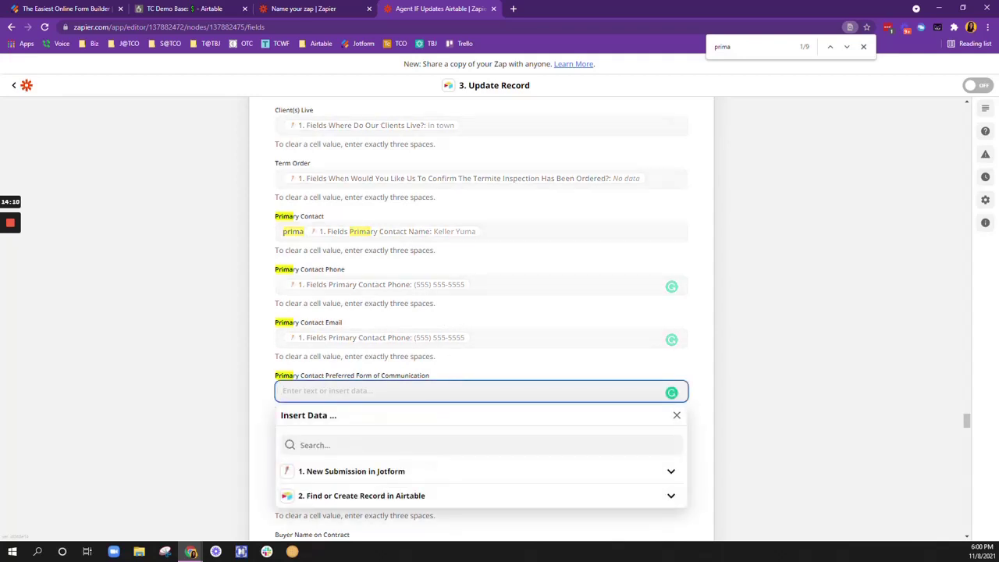
pyautogui.write('pr')
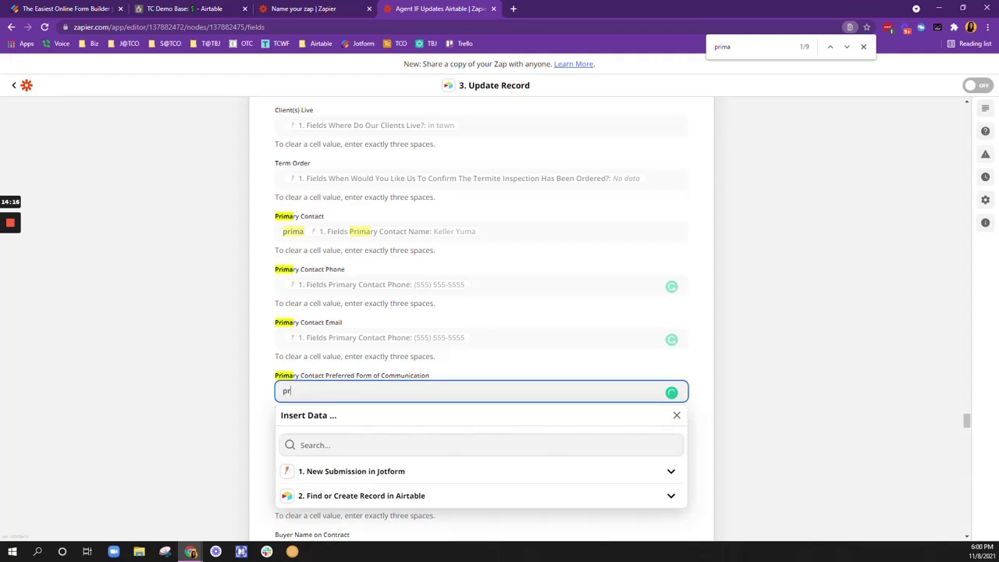
pyautogui.click(375, 444)
pyautogui.write('preferred')
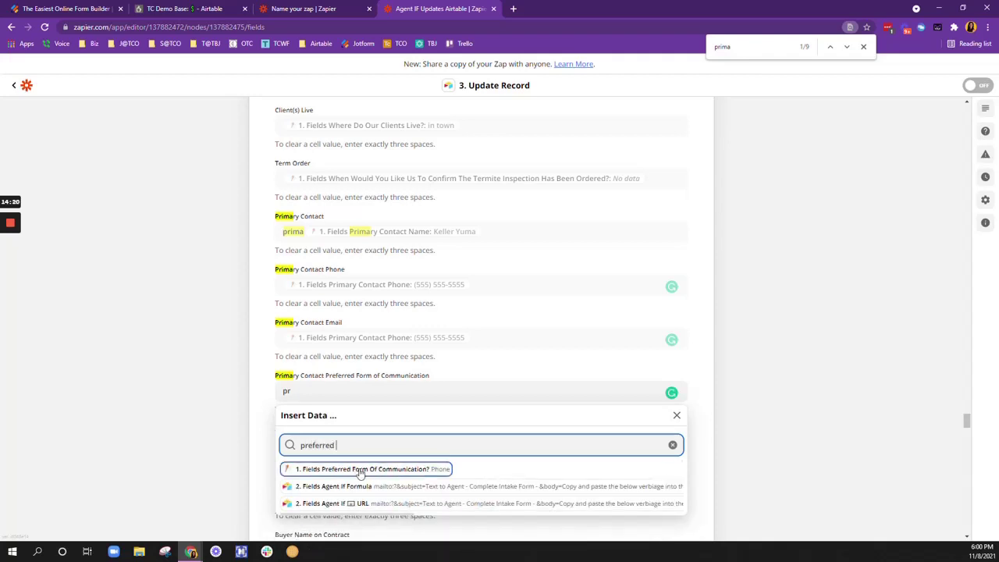
pyautogui.click(388, 472)
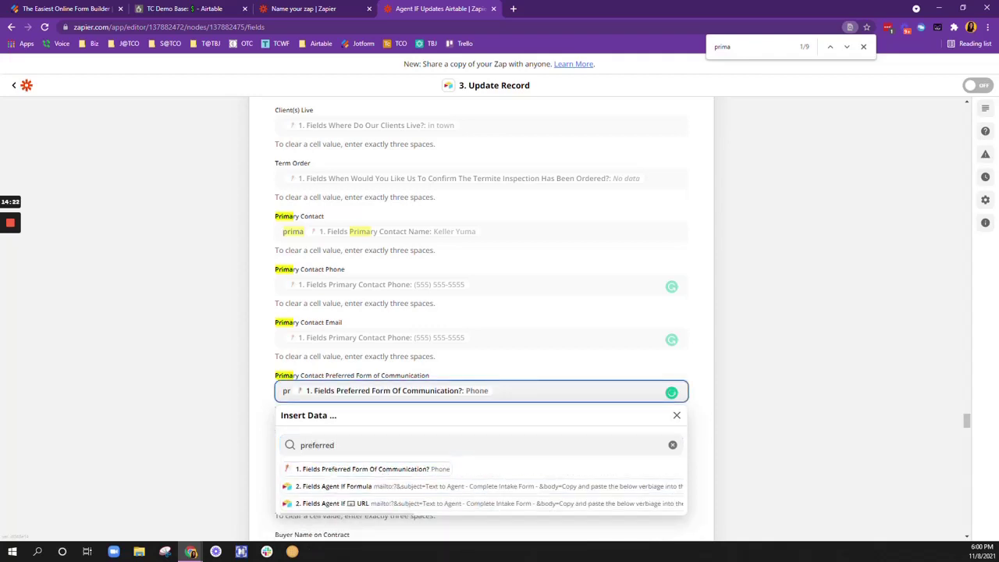
# Search the insertable data for "date" to find a value for the Agent IF Submitted field
pyautogui.scroll(-2, 331, 458)
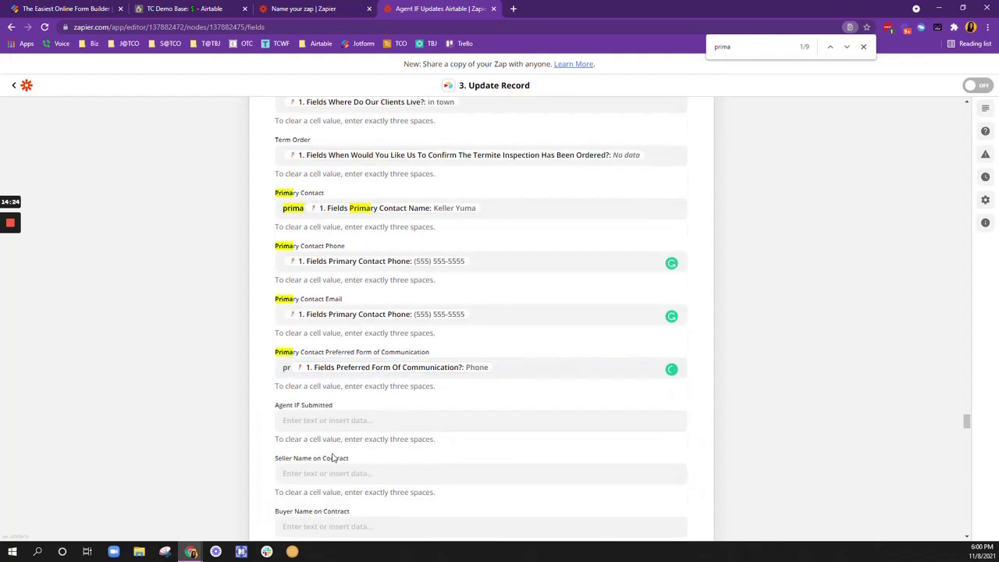
pyautogui.scroll(3, 331, 448)
pyautogui.scroll(-2, 332, 448)
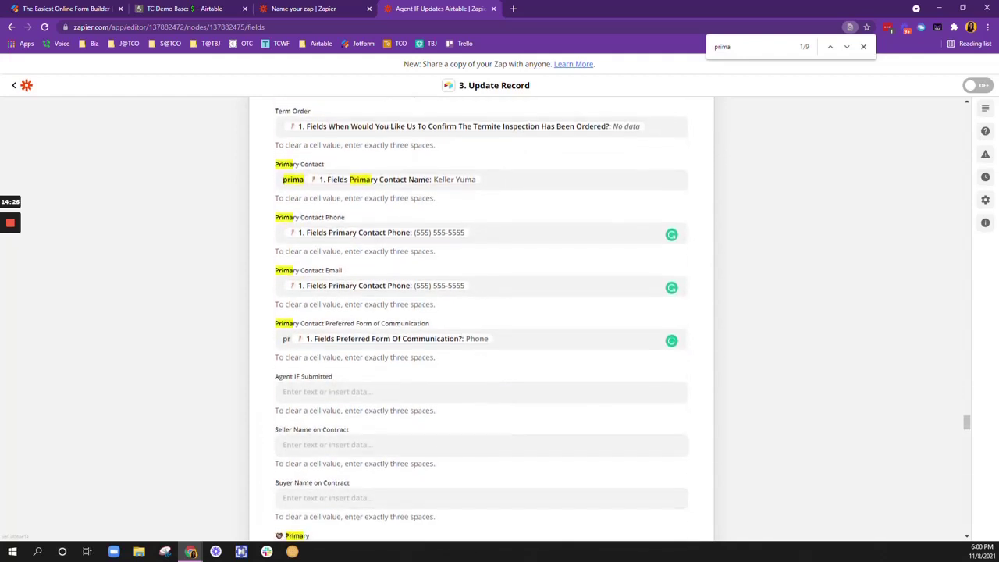
pyautogui.click(332, 391)
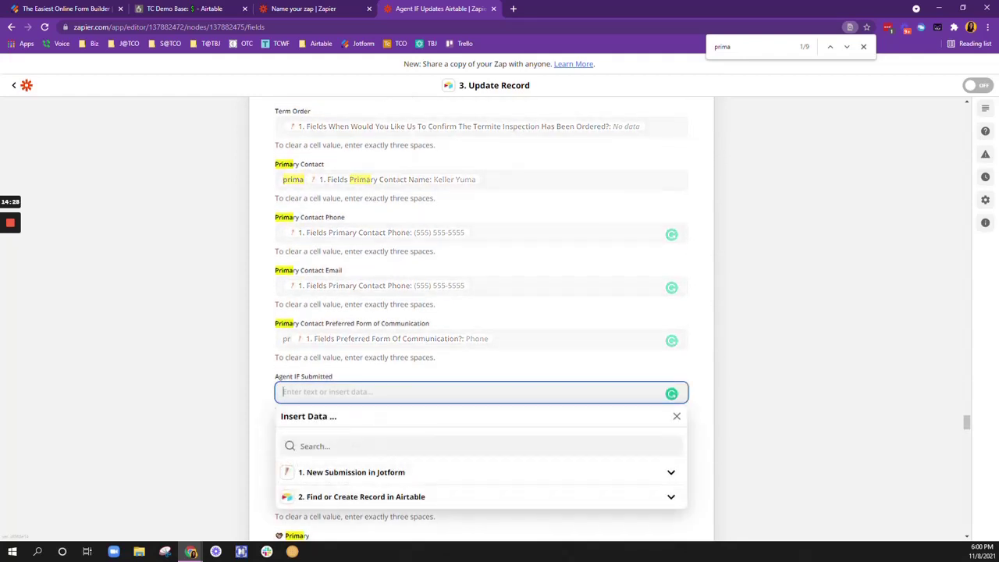
pyautogui.click(336, 446)
pyautogui.write('date')
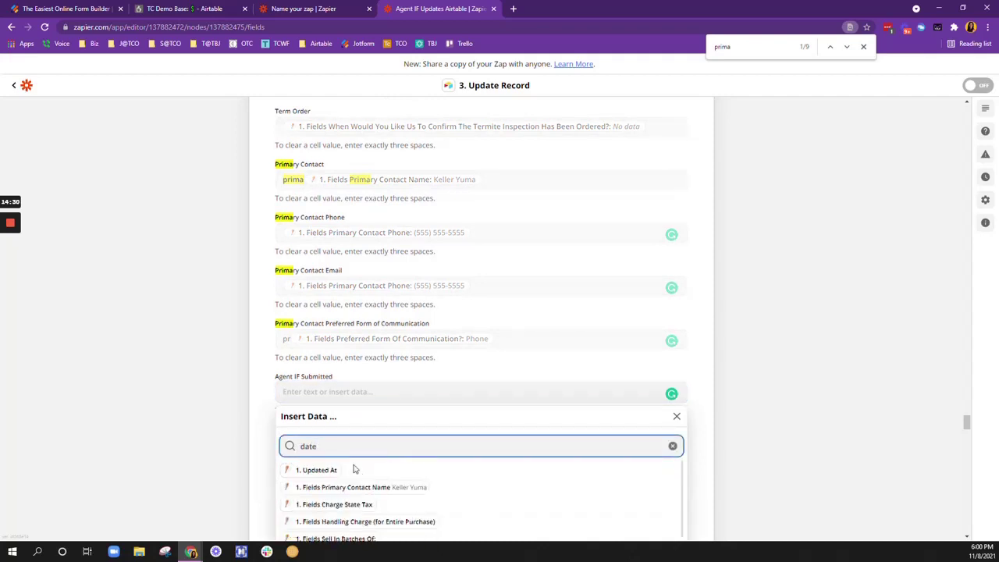
pyautogui.scroll(-3, 355, 472)
pyautogui.scroll(5, 364, 464)
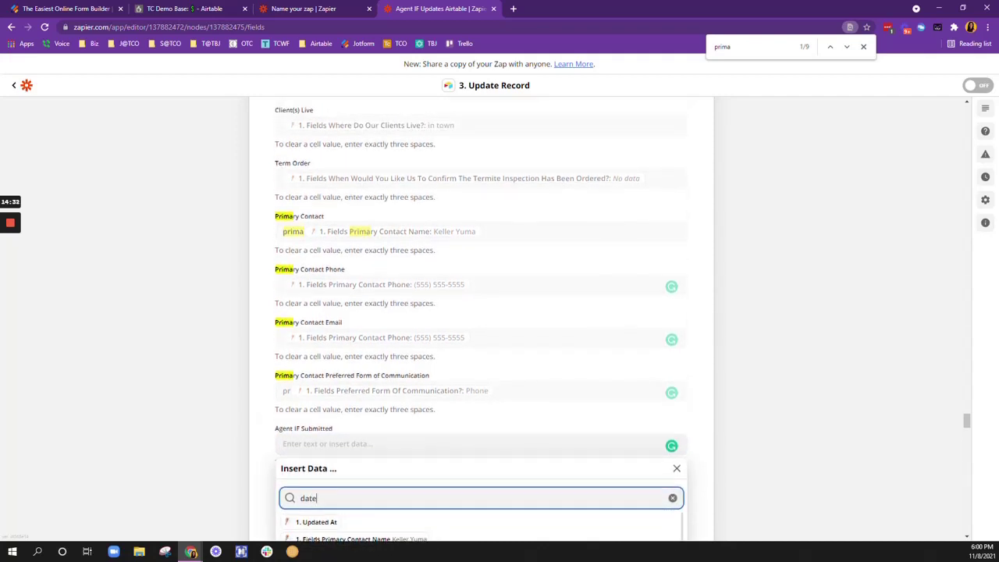
pyautogui.scroll(-4, 304, 351)
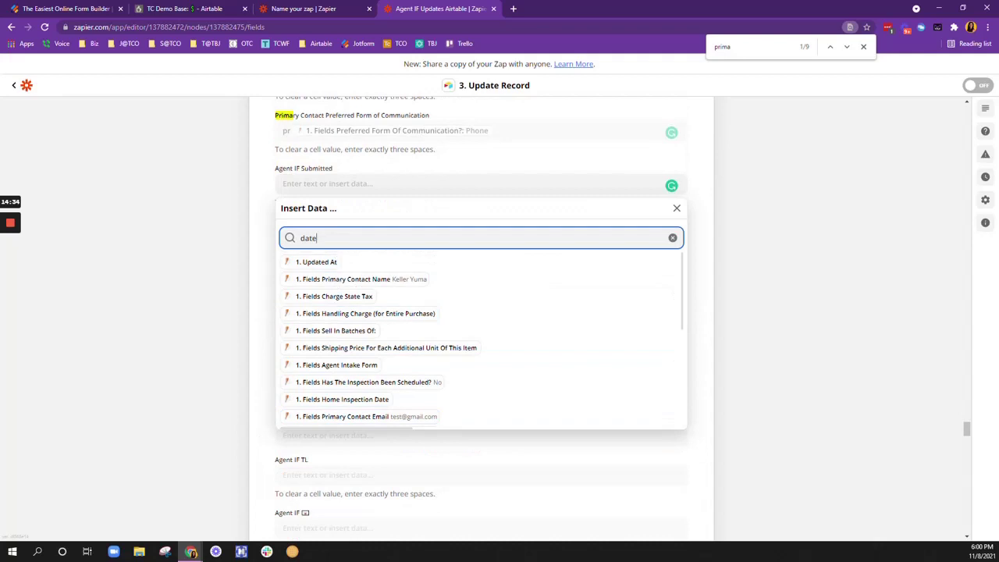
# Search the Agent IF Submitted field's insertable data for "submissio", clear the search and leave the field empty
pyautogui.doubleClick(289, 238)
pyautogui.write('submissi')
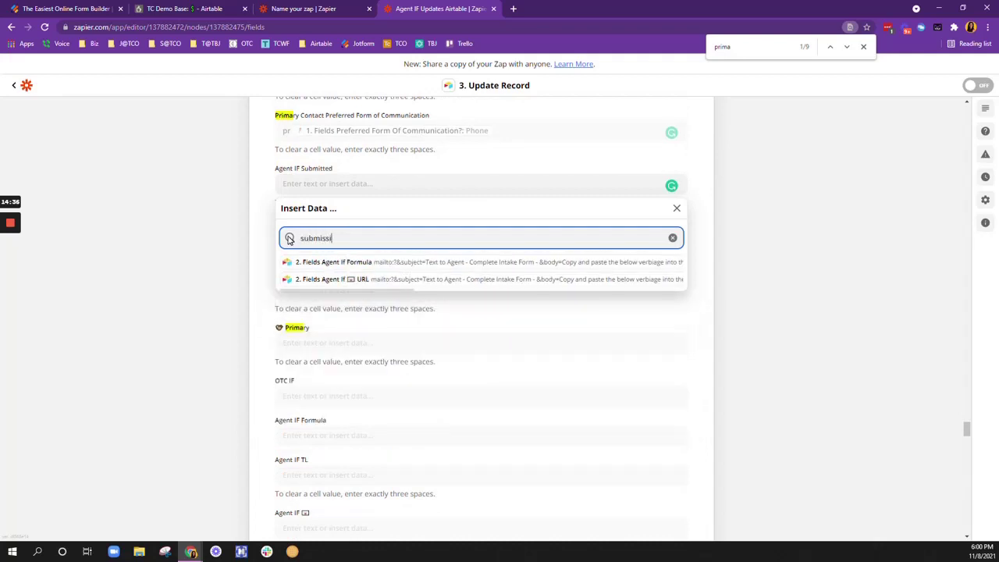
pyautogui.write('o')
pyautogui.press('BackSpace')
pyautogui.press('BackSpace')
pyautogui.press('BackSpace')
pyautogui.press('BackSpace')
pyautogui.press('BackSpace')
pyautogui.press('BackSpace')
pyautogui.press('BackSpace')
pyautogui.press('BackSpace')
pyautogui.press('BackSpace')
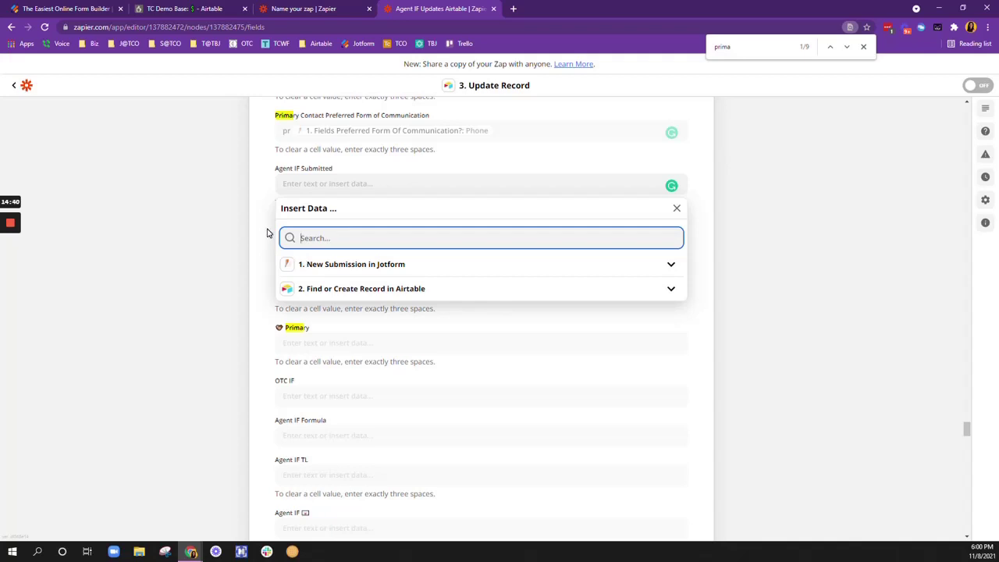
pyautogui.click(267, 233)
pyautogui.click(260, 194)
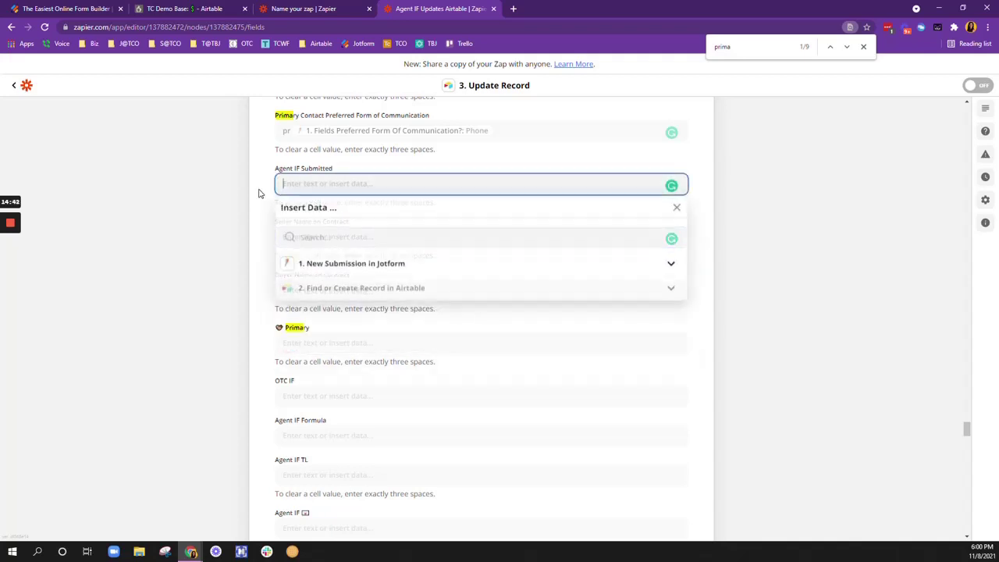
# Continue past the Update Record action's fields to its test result and turn on the Zap
pyautogui.scroll(-15, 263, 285)
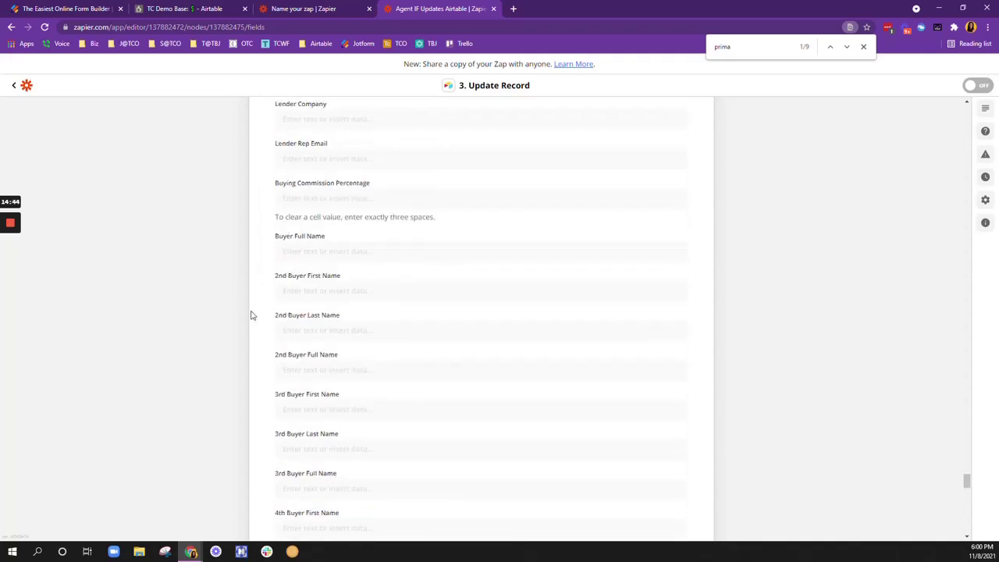
pyautogui.scroll(-20, 251, 315)
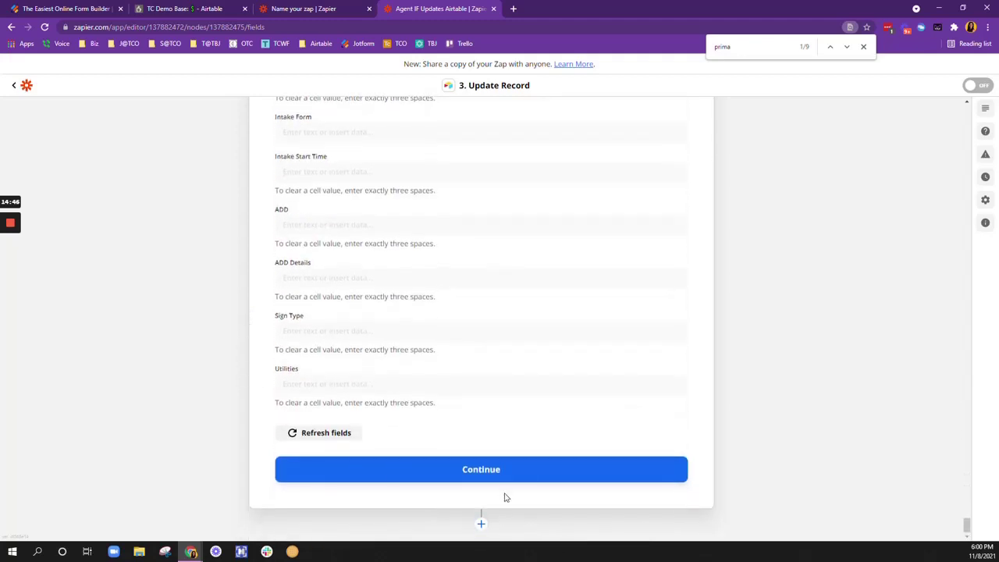
pyautogui.click(500, 479)
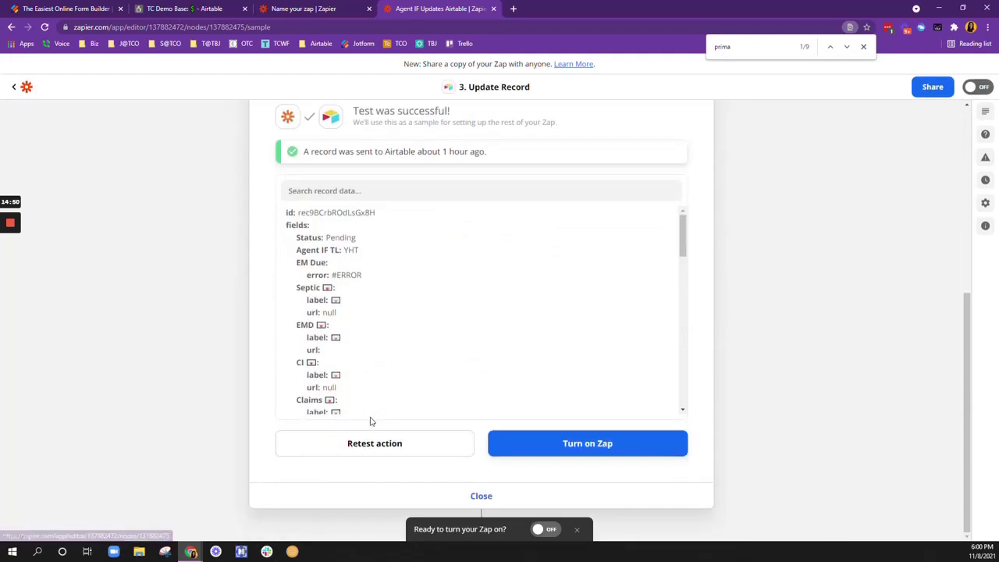
pyautogui.click(562, 445)
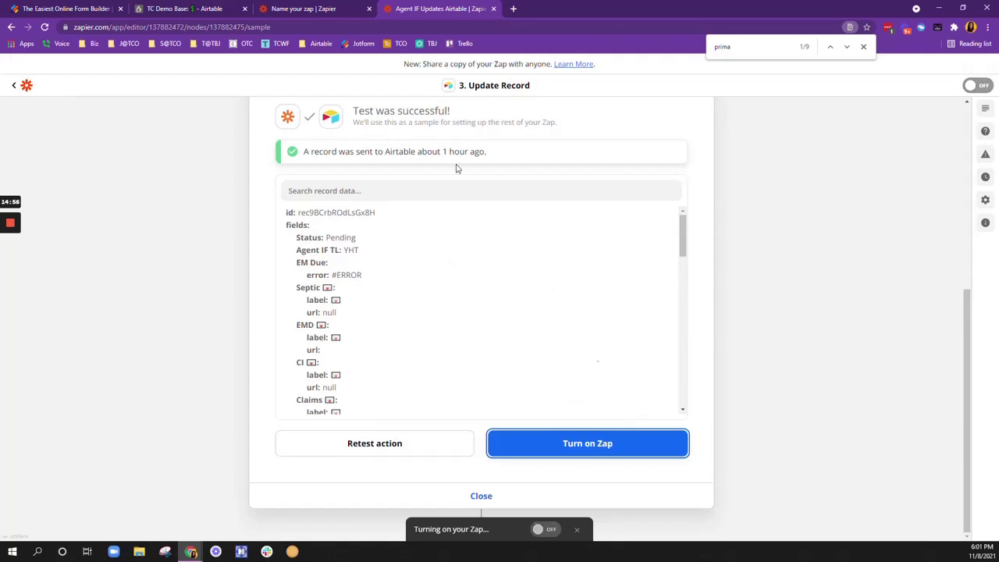
# Switch to the Airtable base, leave the formula editor, and view the first record's prefilled Agent Intake Form before closing it
pyautogui.click(166, 8)
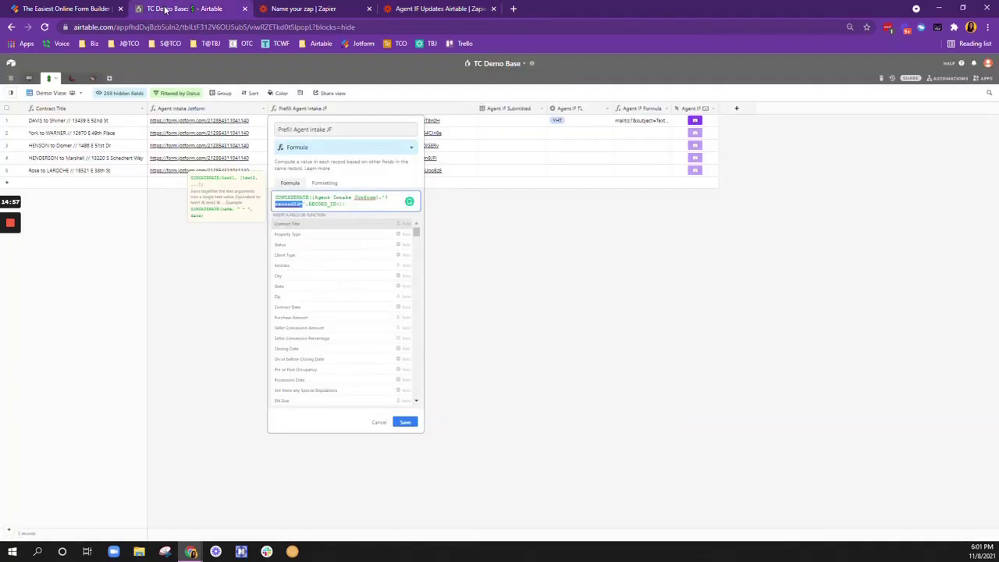
pyautogui.click(482, 265)
pyautogui.click(329, 123)
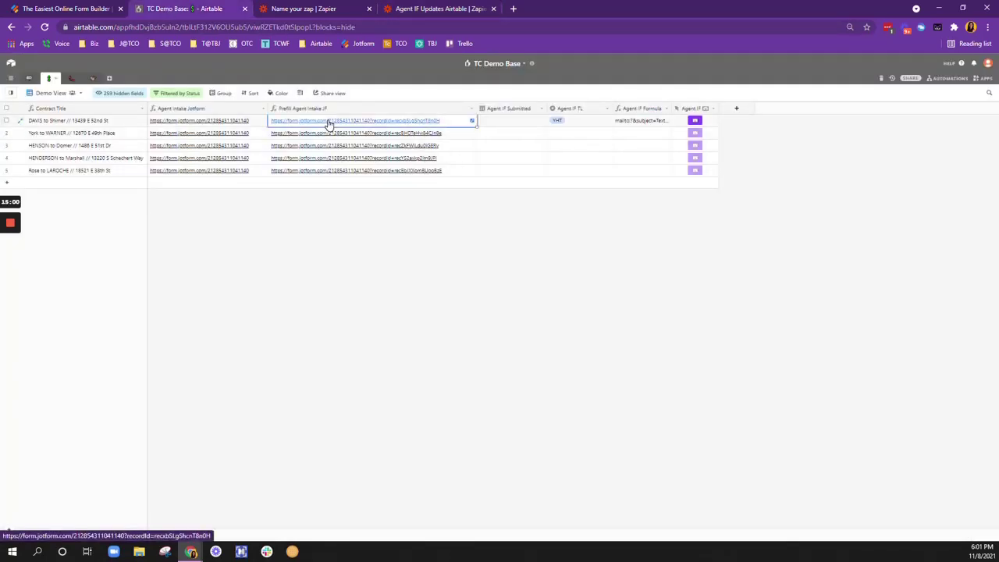
pyautogui.click(329, 122)
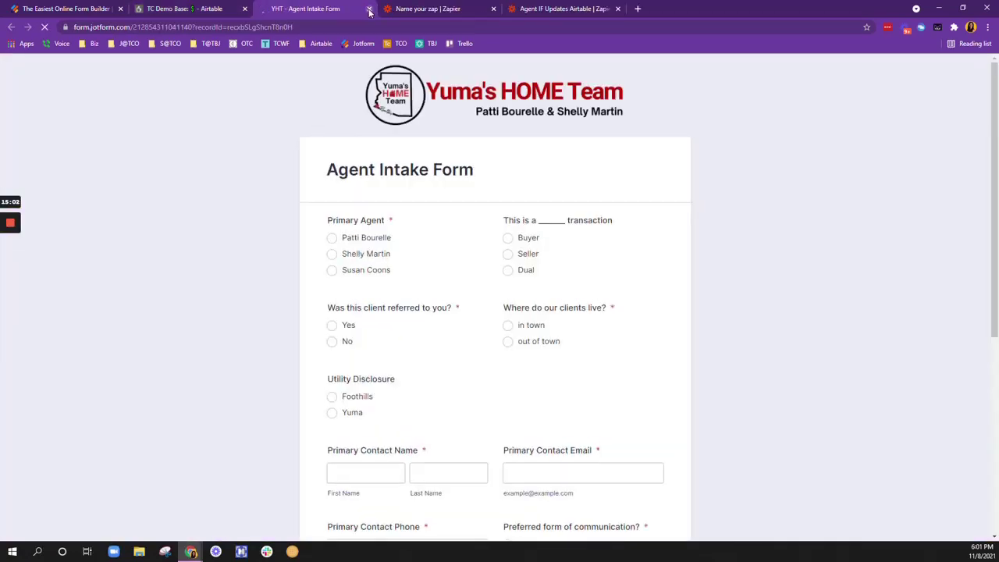
pyautogui.click(369, 8)
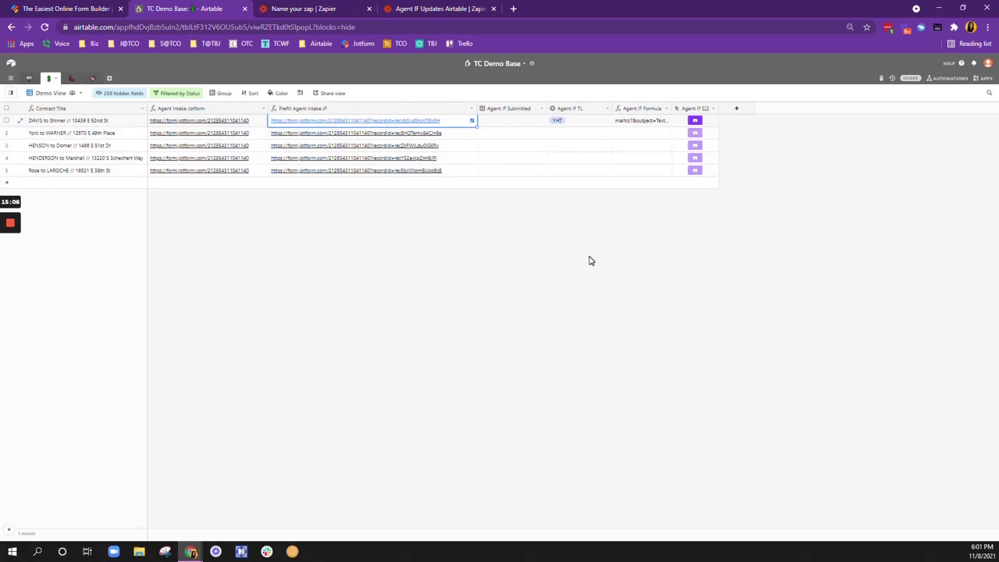
# Add a blank record to the Demo View grid to check its Prefill Agent Intake JF link, and delete that record
pyautogui.click(180, 186)
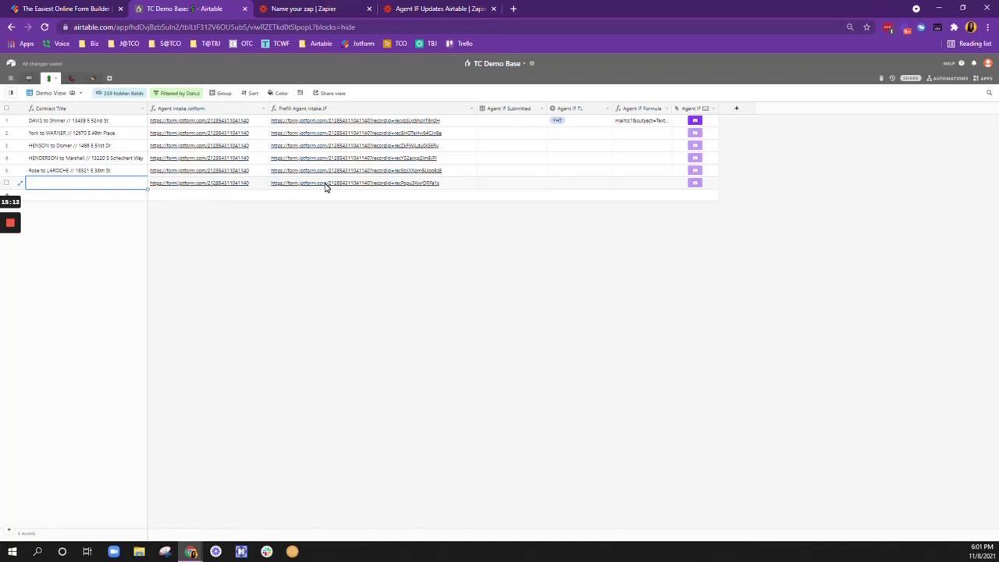
pyautogui.click(327, 186)
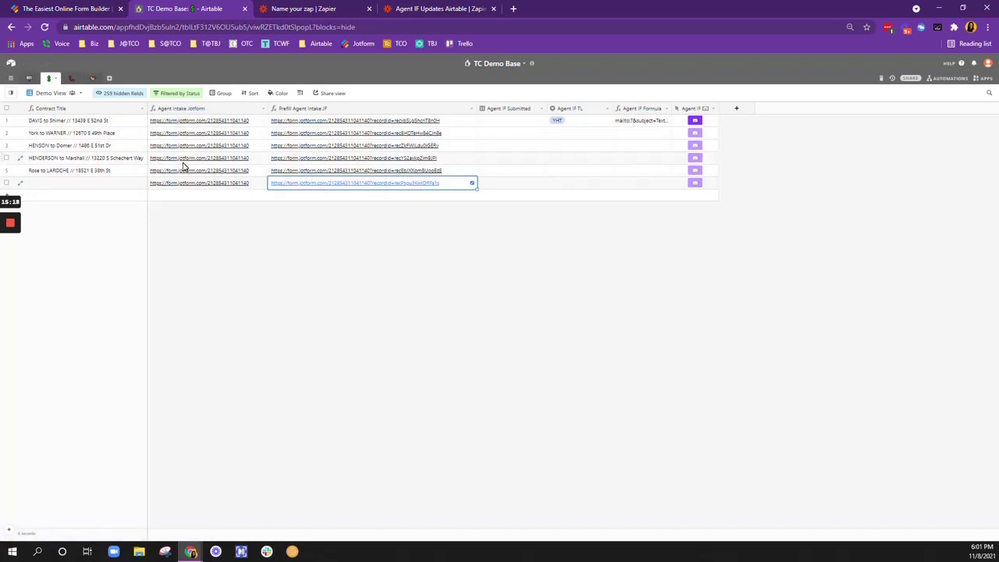
pyautogui.click(503, 189)
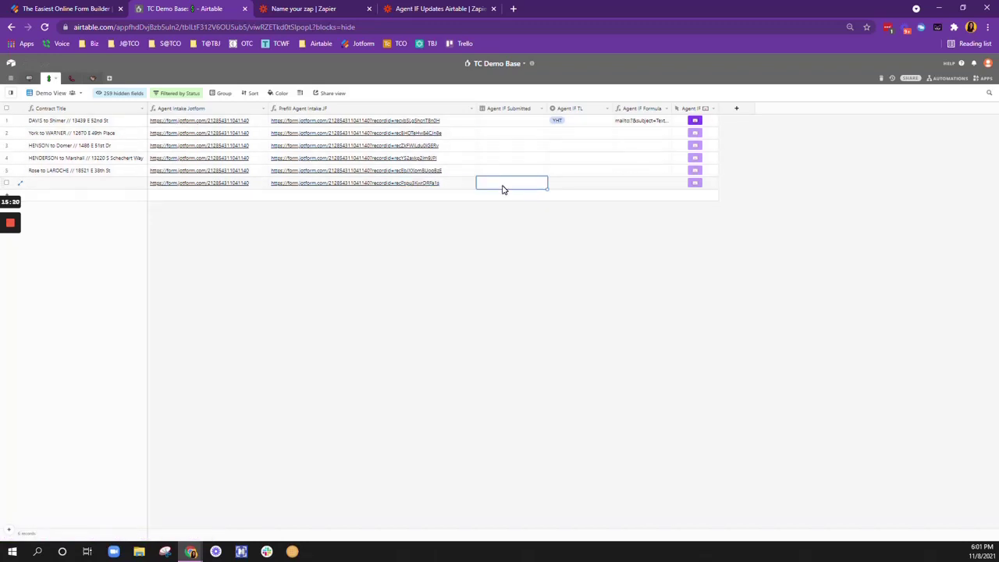
pyautogui.rightClick(503, 189)
pyautogui.click(519, 270)
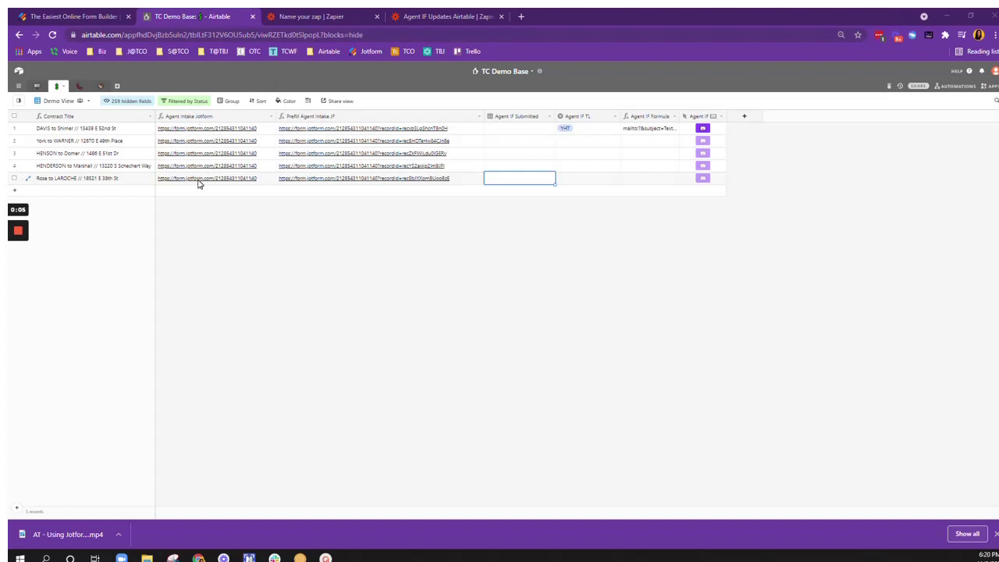
# Switch to the Jotform form builder and review the Record ID field's general, options and advanced properties, including Hide field, before closing them
pyautogui.click(88, 17)
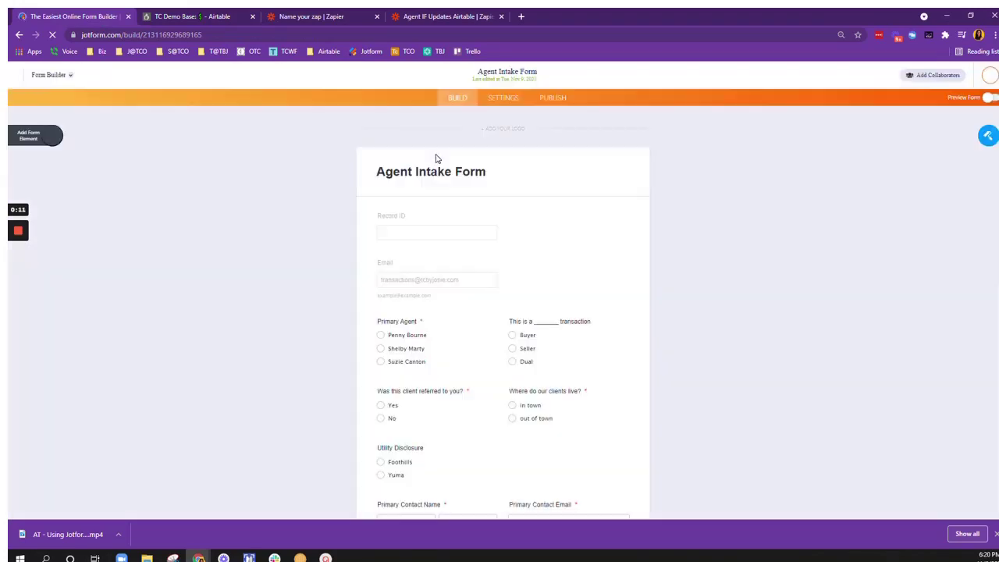
pyautogui.click(469, 224)
pyautogui.rightClick(518, 224)
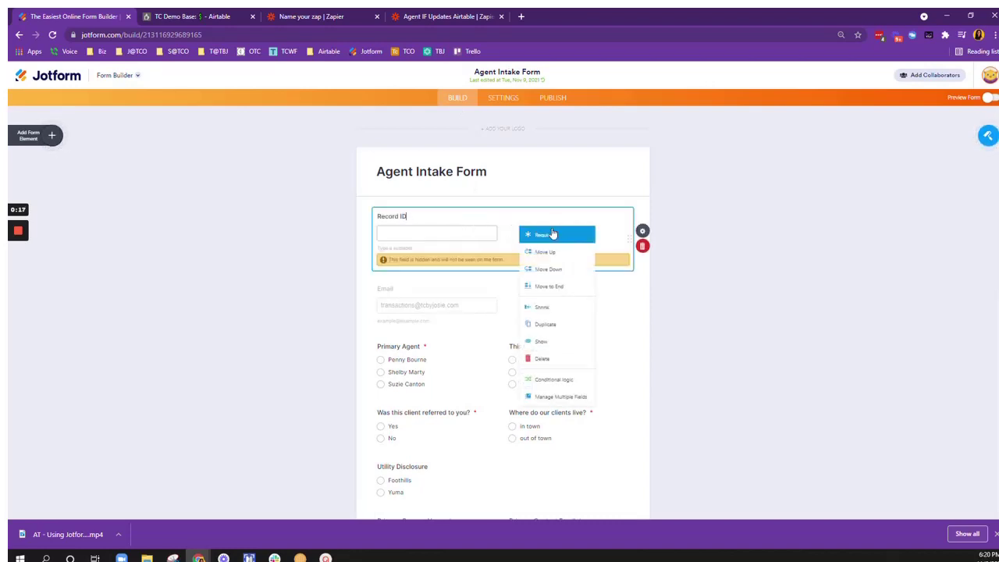
pyautogui.click(642, 230)
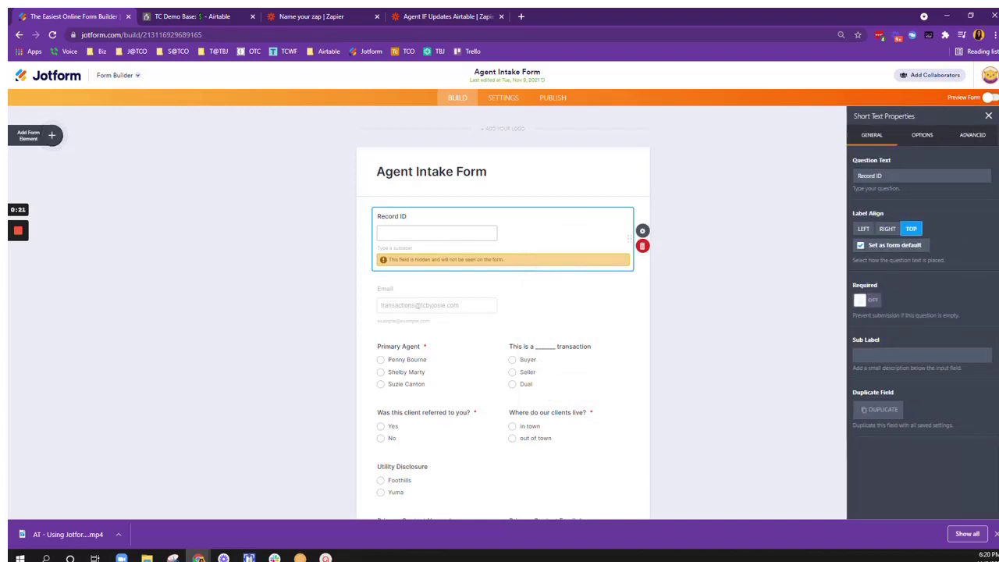
pyautogui.click(931, 136)
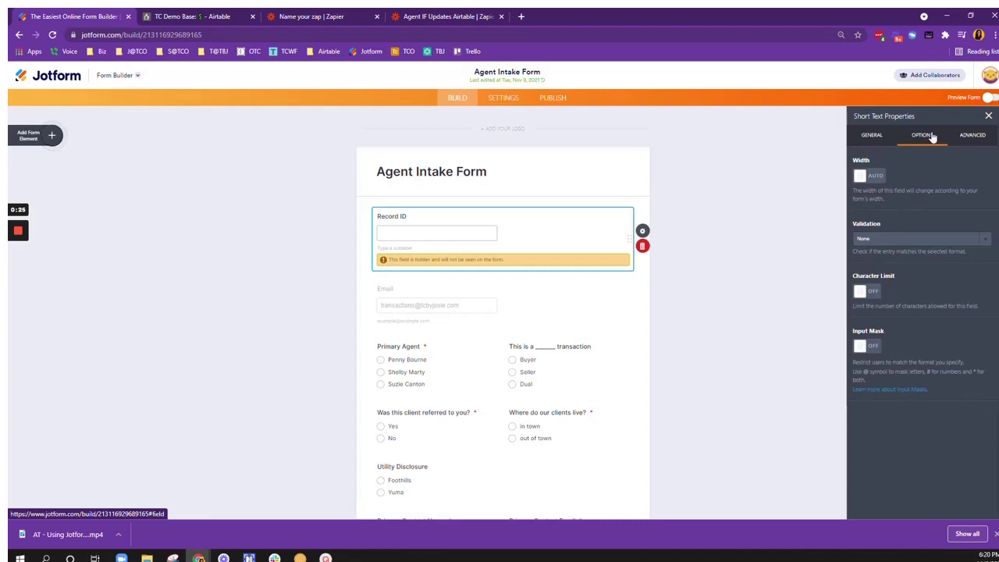
pyautogui.click(875, 137)
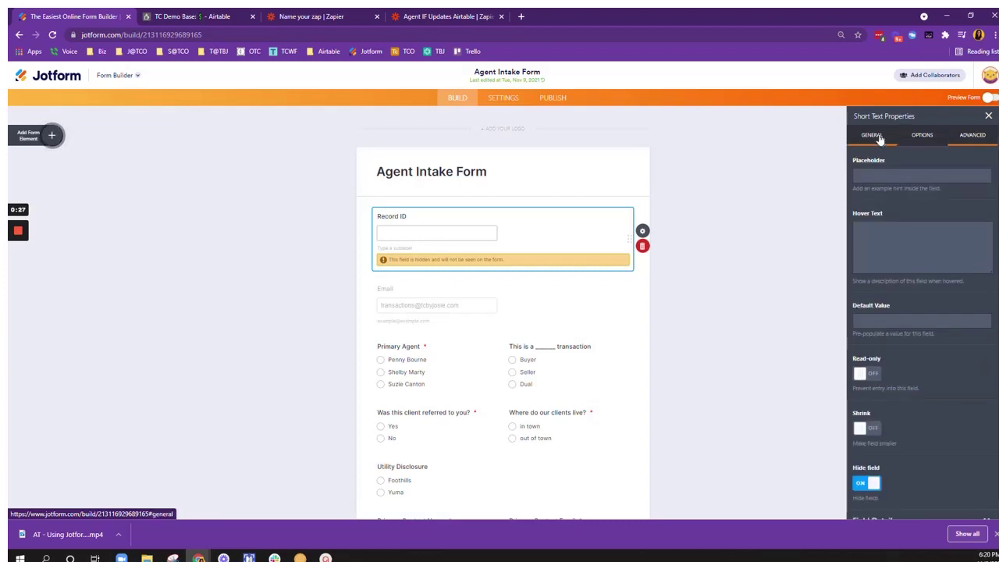
pyautogui.click(974, 135)
pyautogui.scroll(-1, 921, 382)
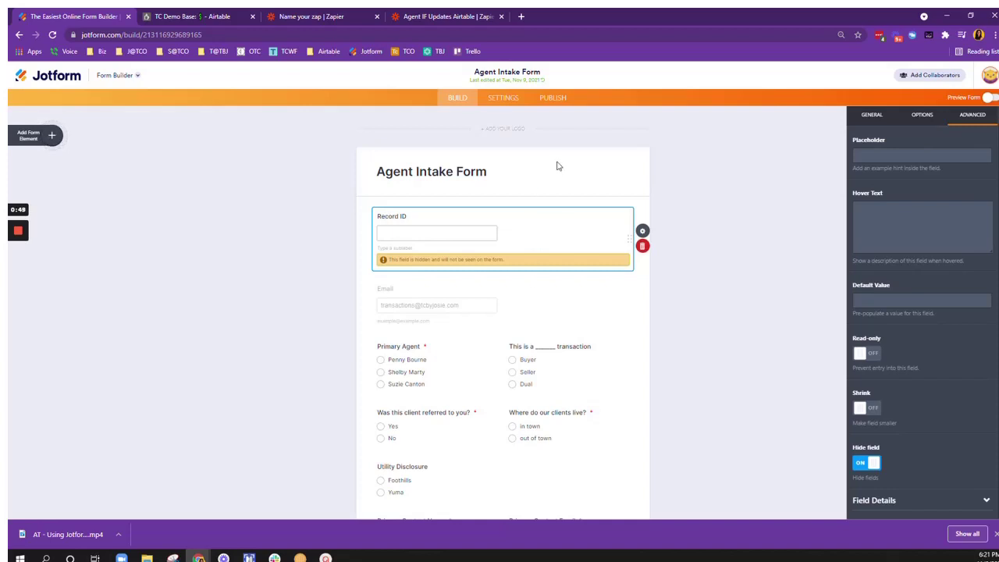
pyautogui.click(511, 310)
pyautogui.click(718, 224)
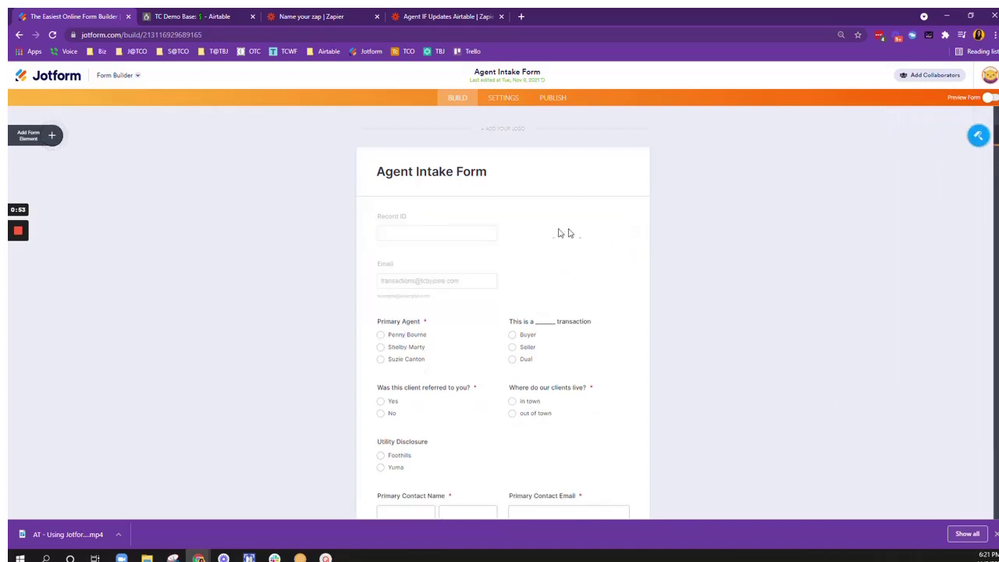